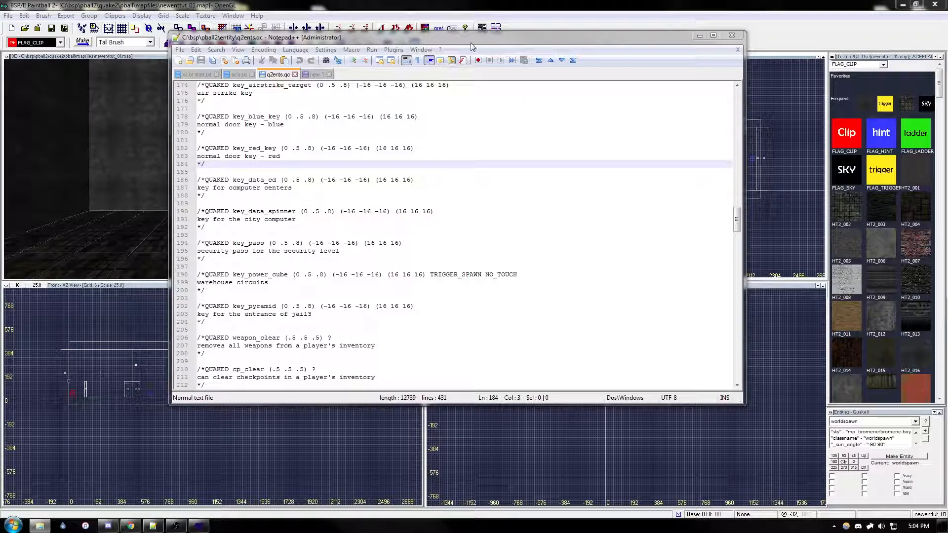
Step: Look through the entity definitions in q2ents.qc and examine the start_line entry
drag(473, 36, 471, 34)
click(303, 153)
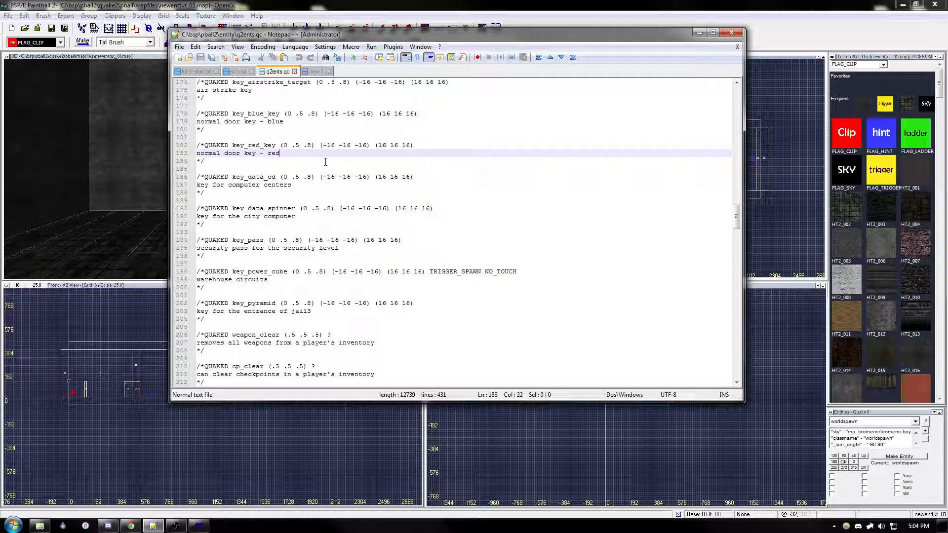
click(273, 170)
scroll(276, 169, down, 10)
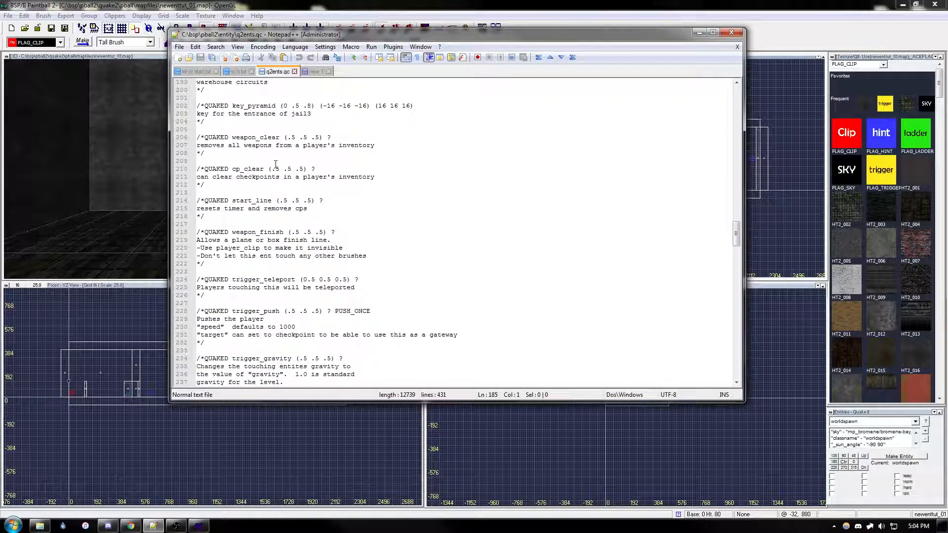
drag(199, 162, 327, 180)
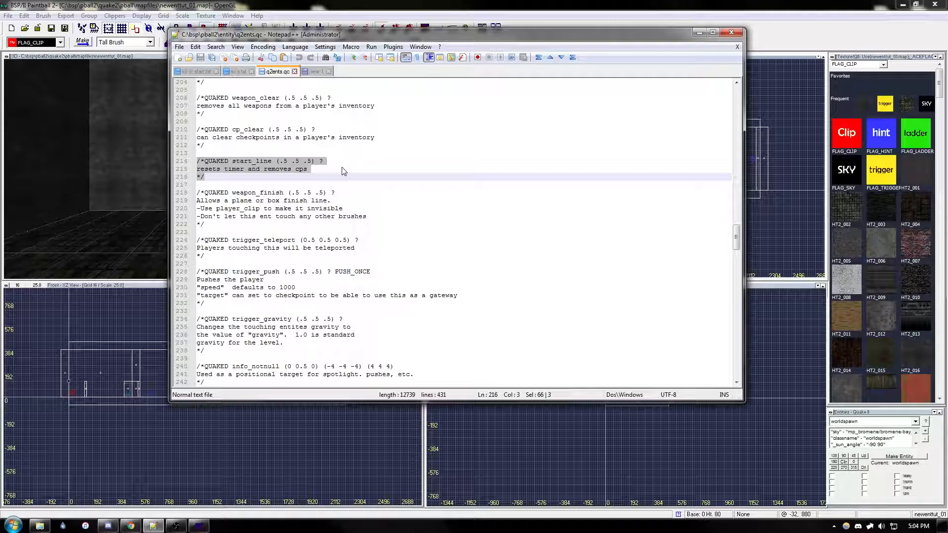
click(269, 186)
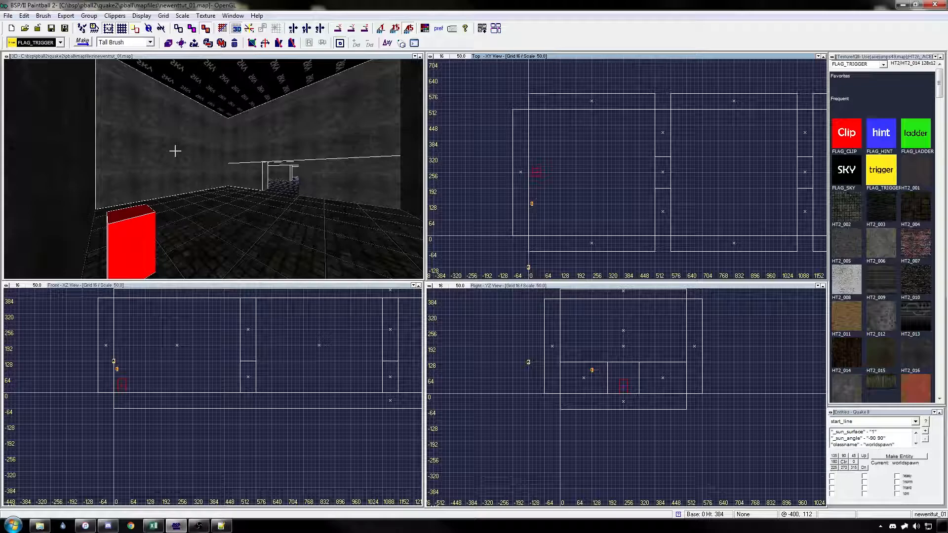
Step: Create a thin brush from a room wall, about 16 units thick and 128 high, spanning the first room in front of the spawn
click(590, 154)
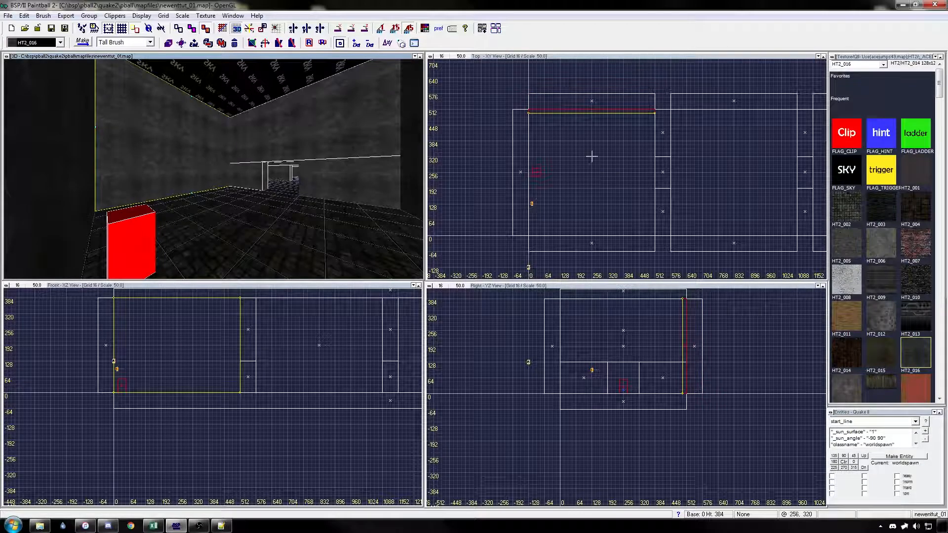
drag(482, 214, 518, 212)
drag(665, 201, 580, 215)
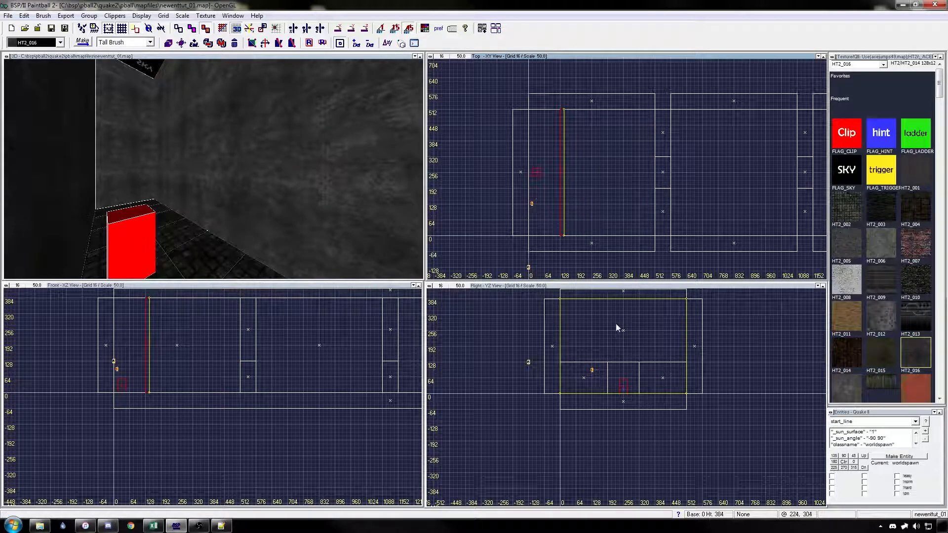
right_drag(615, 328, 594, 339)
drag(585, 298, 586, 362)
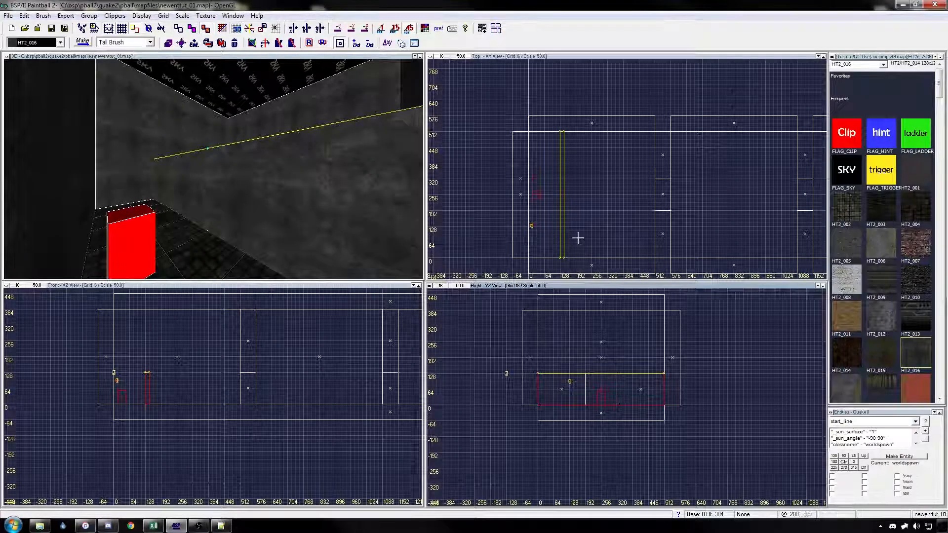
right_drag(578, 250, 575, 217)
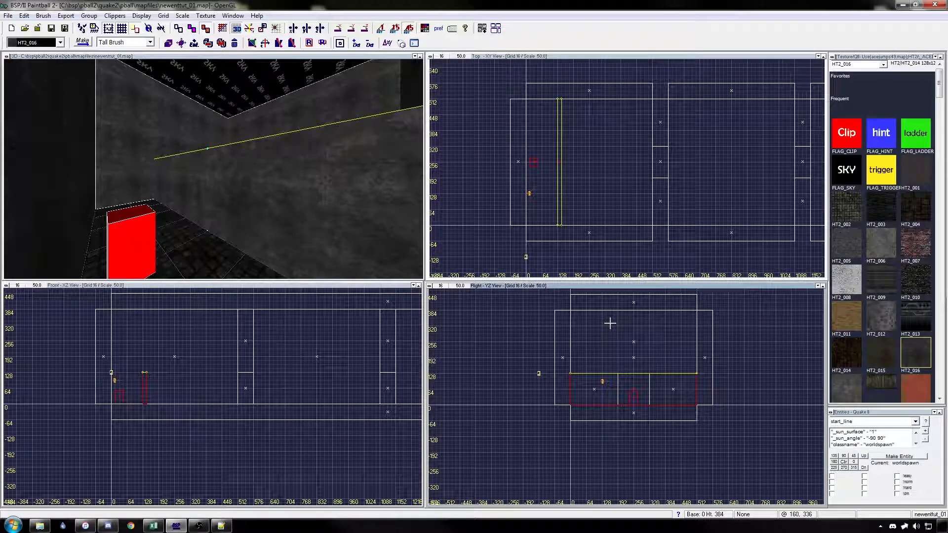
Step: Give the thin brush spanning the room the Mist content and the Trans33 flag
key(s)
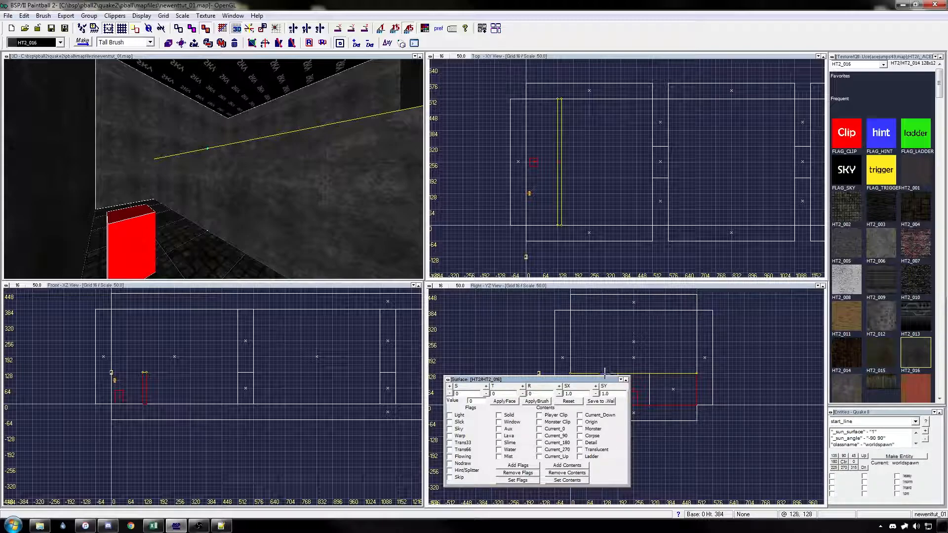
click(499, 457)
click(450, 443)
click(538, 403)
right_drag(686, 368, 684, 361)
key(Escape)
Step: Duplicate the mist brush, align the copy with the original and texture it with FLAG_TRIGGER
shift+click(328, 224)
key(space)
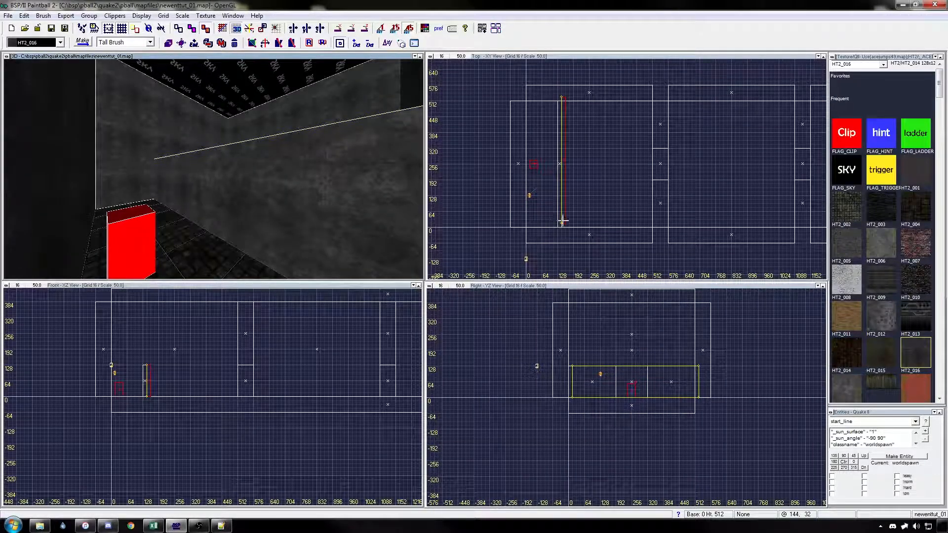
drag(564, 215, 561, 218)
scroll(571, 380, up, 2)
right_drag(579, 383, 506, 381)
click(887, 181)
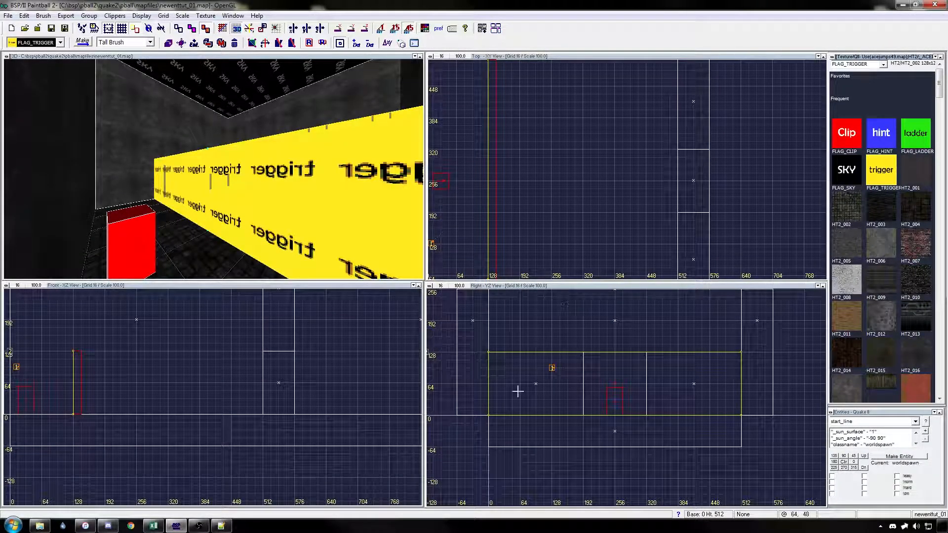
Step: Shrink the trigger brush inside the mist brush by about 16 units at both ends, the top and the bottom
drag(482, 394, 489, 391)
drag(560, 339, 563, 344)
drag(752, 391, 742, 391)
drag(683, 430, 680, 424)
right_drag(679, 425, 691, 425)
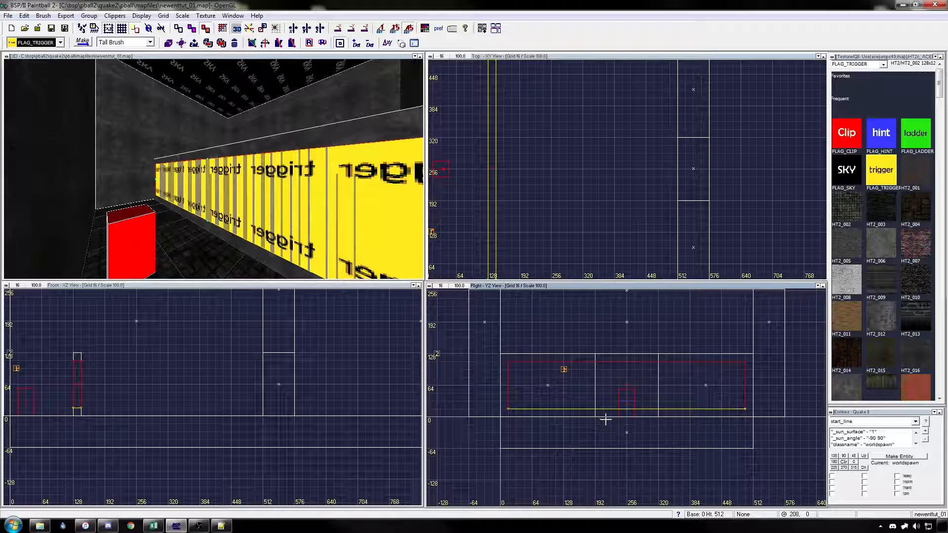
Step: Make the trigger brush a start_line entity
click(916, 422)
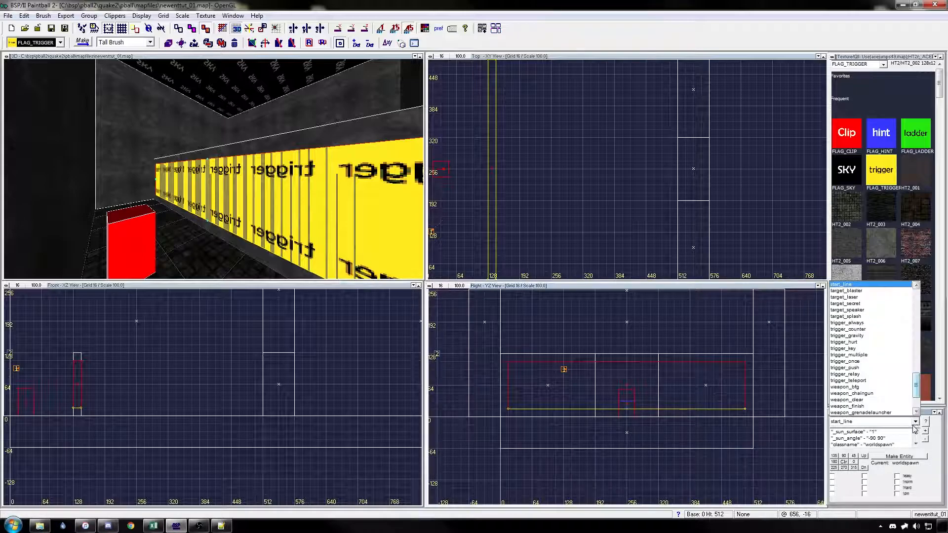
click(848, 288)
click(900, 458)
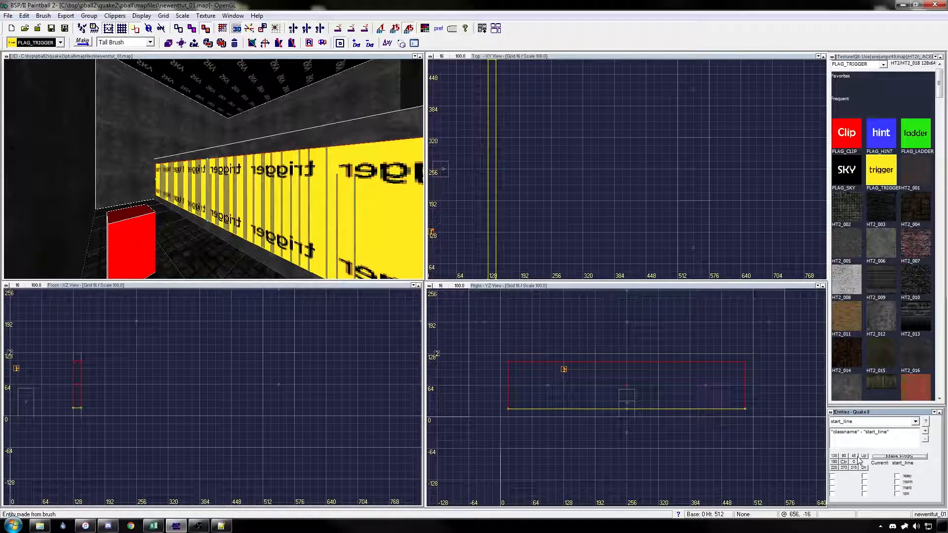
Step: Apply the Player Clip and Mist contents to the start_line brush
key(s)
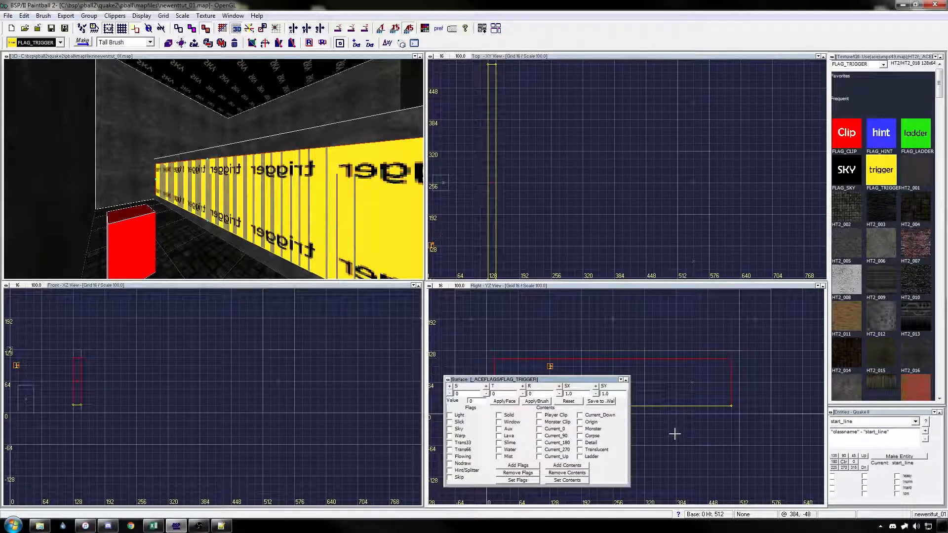
click(556, 415)
click(508, 456)
click(536, 402)
key(Escape)
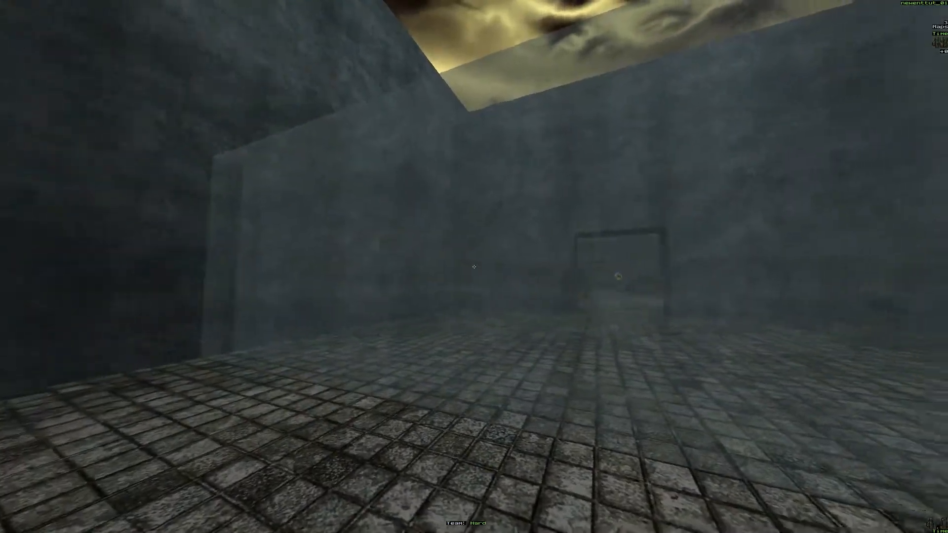
key(s)
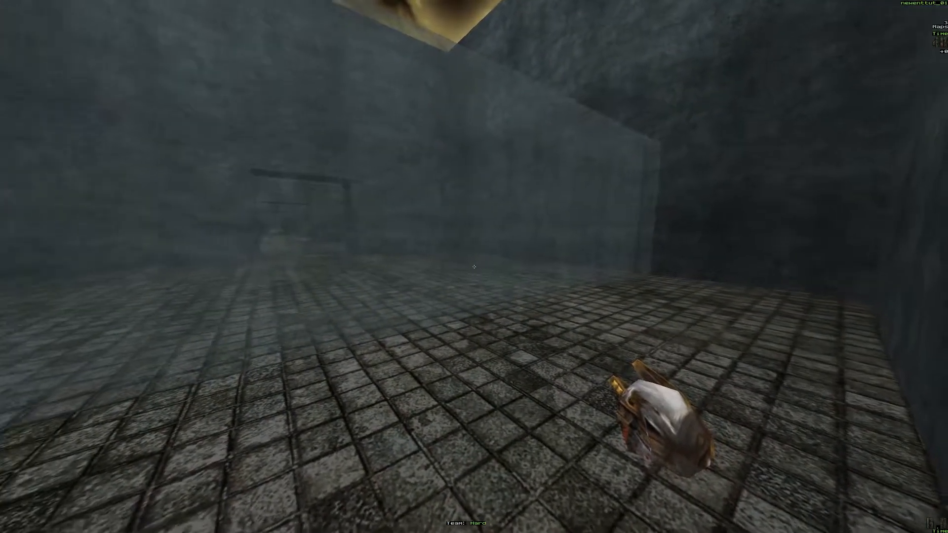
key(s)
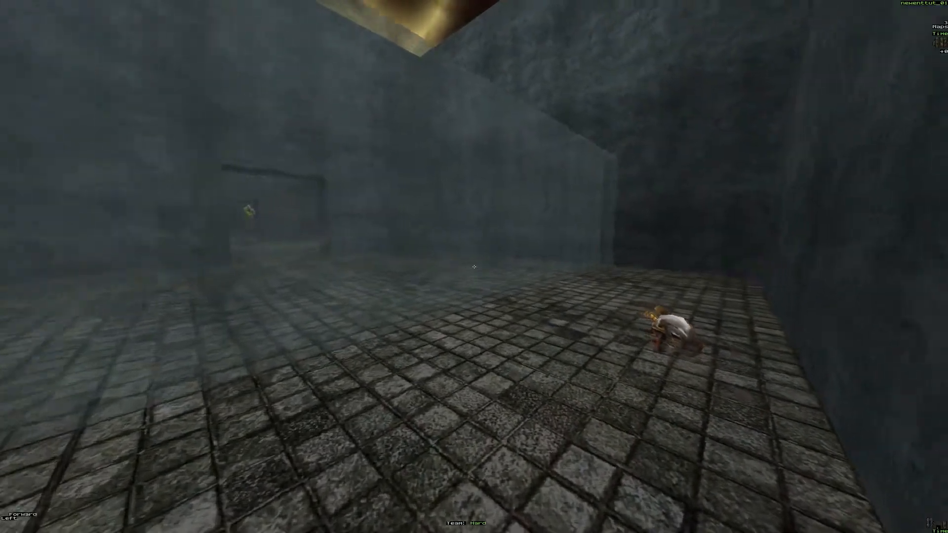
key(w)
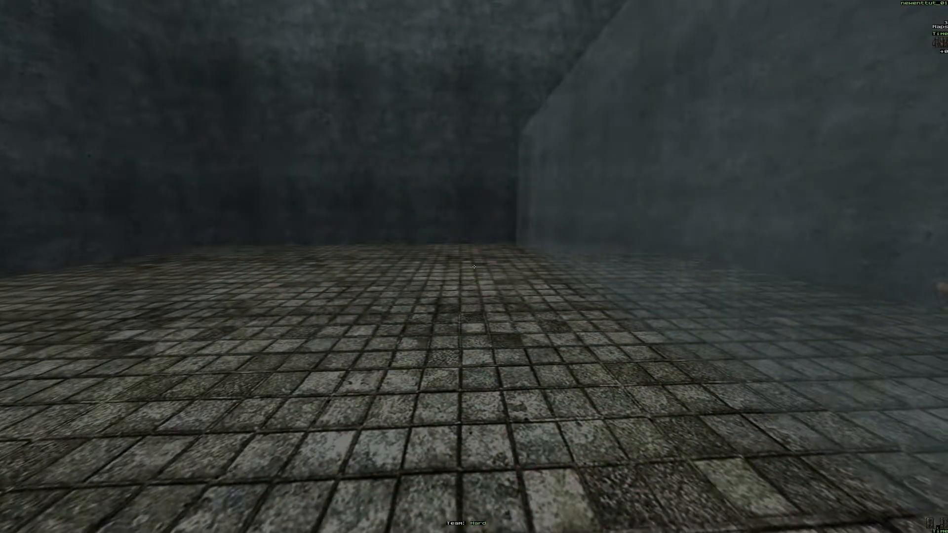
key(w)
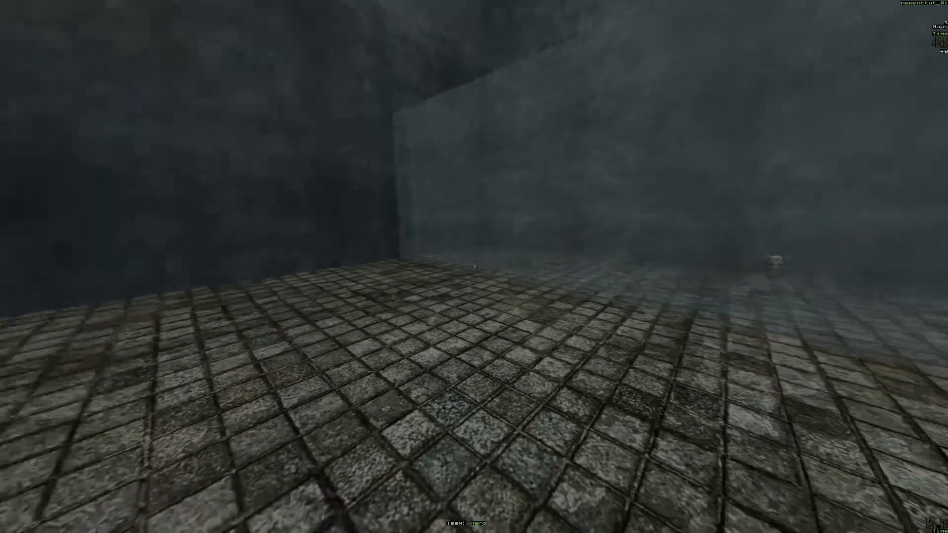
key(w)
key(d)
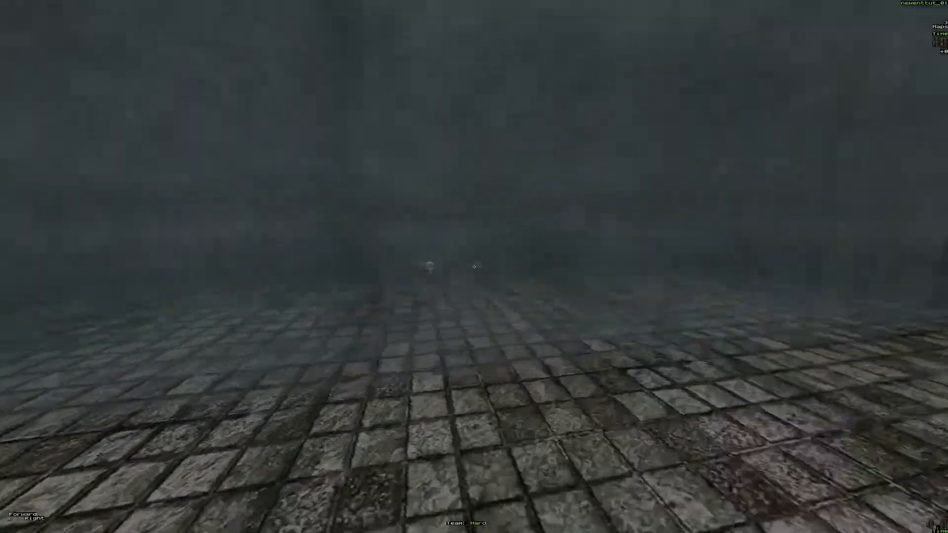
key(w)
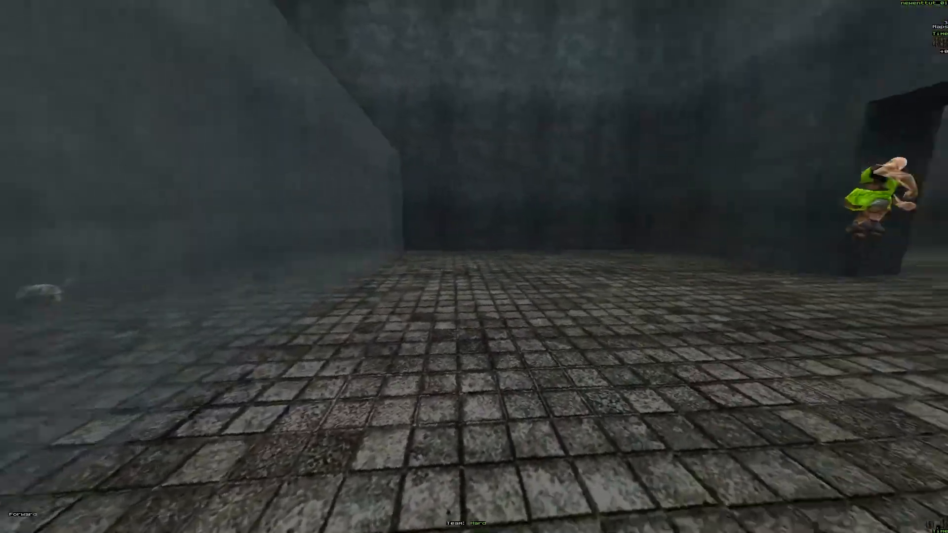
key(w)
key(a)
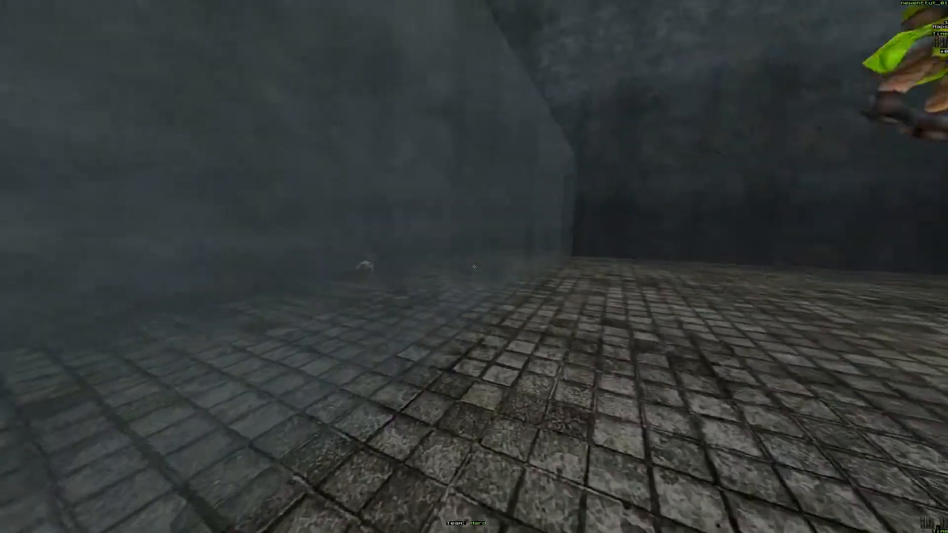
key(w)
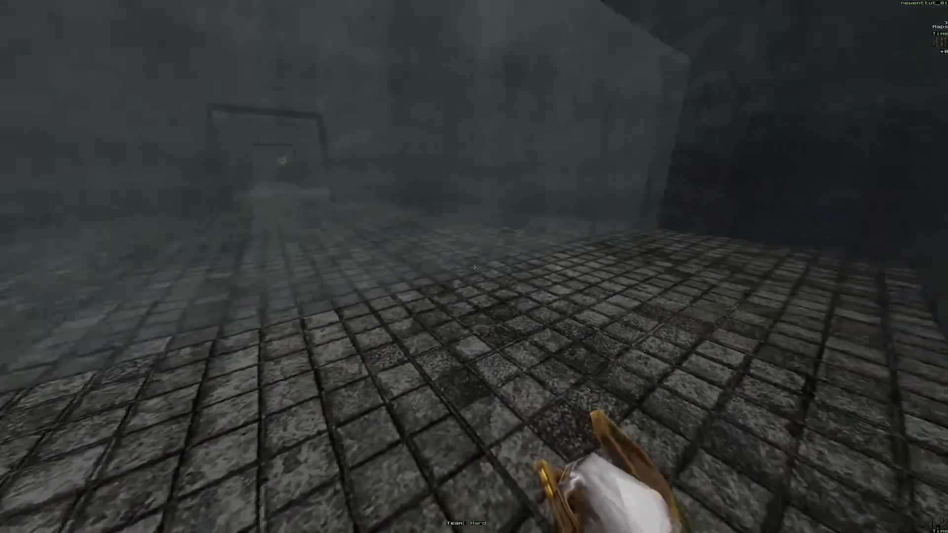
key(w)
key(s)
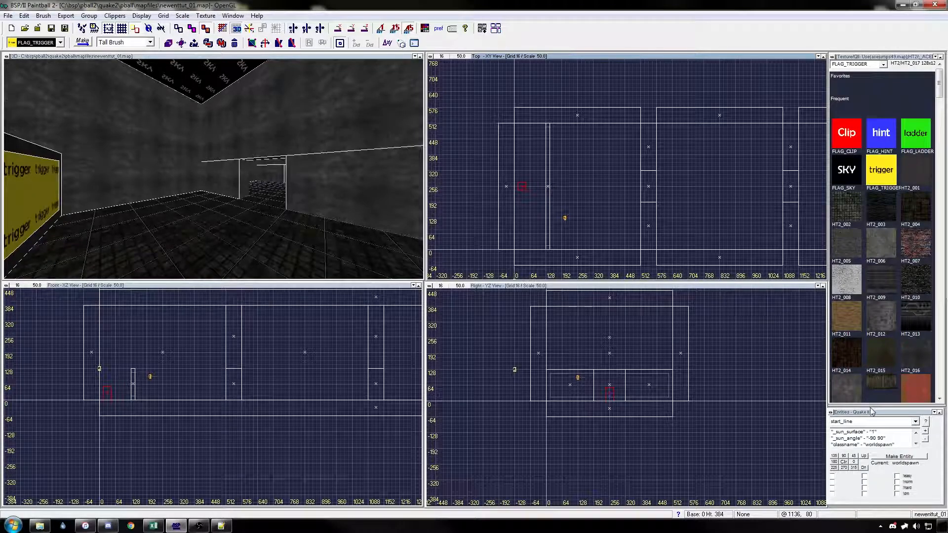
Step: Create a key_red_key entity in the first room and snap it to the grid by its center
click(915, 422)
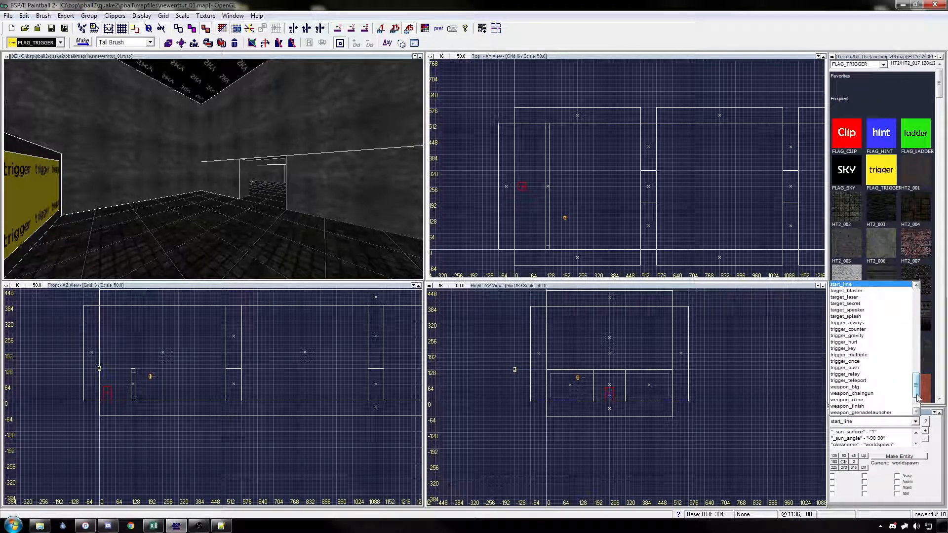
drag(916, 396, 918, 376)
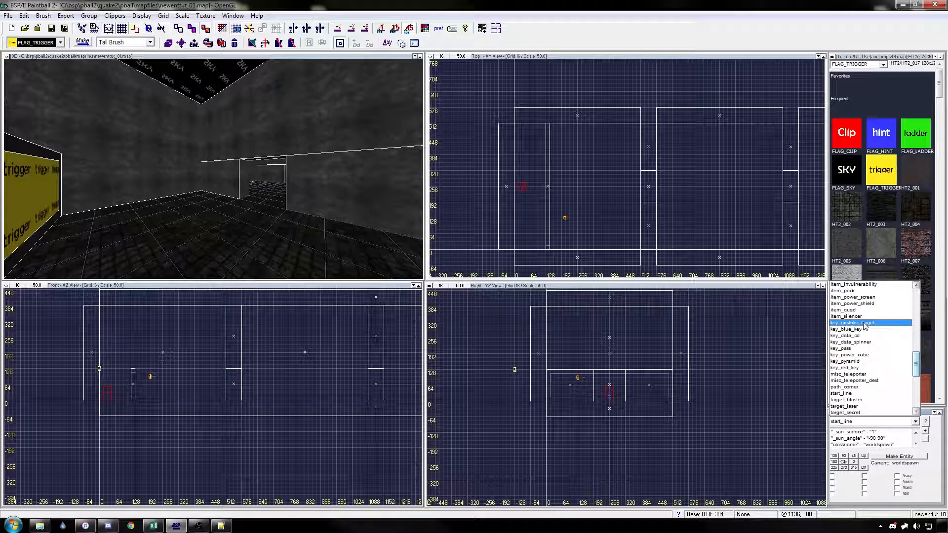
click(870, 368)
click(908, 460)
right_drag(627, 225, 660, 241)
key(ctrl+g)
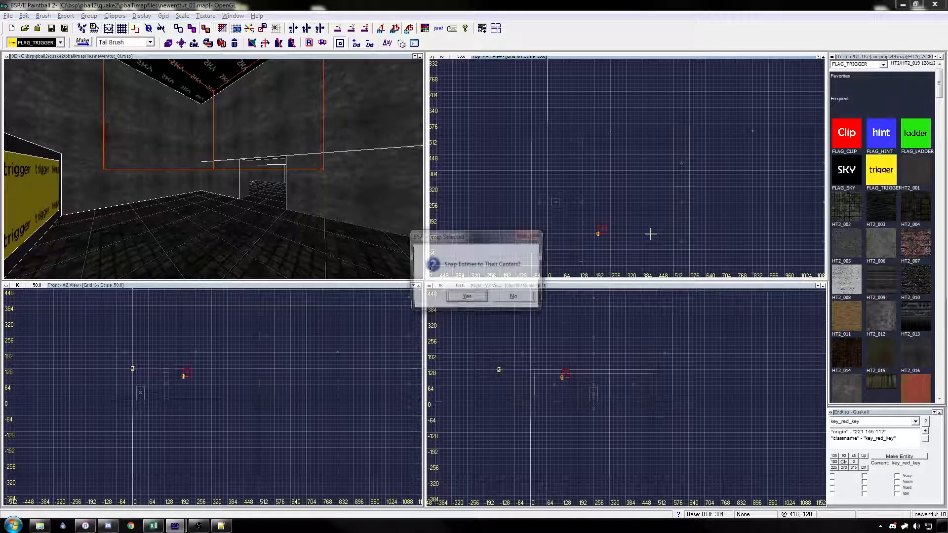
key(Return)
Step: Move the red key into the first room's far corner beside the doorway wall and lower it to the floor
drag(607, 228, 666, 148)
drag(649, 373, 648, 399)
key(Escape)
Step: Create a brush about 64 by 64 units and 128 high from the doorway's side wall, in the corner opposite the red key
key(Left)
key(Up)
key(Up)
key(Up)
key(Up)
key(Up)
key(Up)
key(Up)
key(Up)
key(Up)
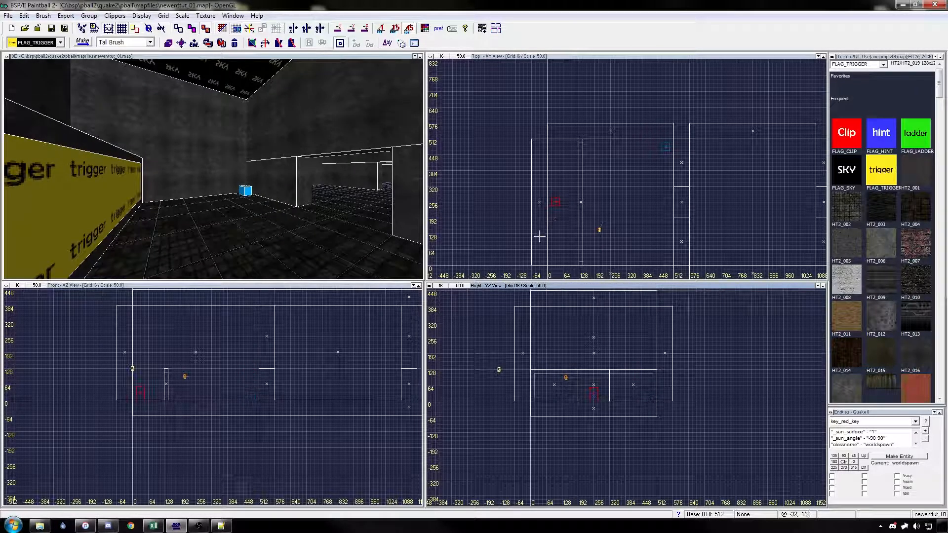
key(Right)
key(Right)
key(Right)
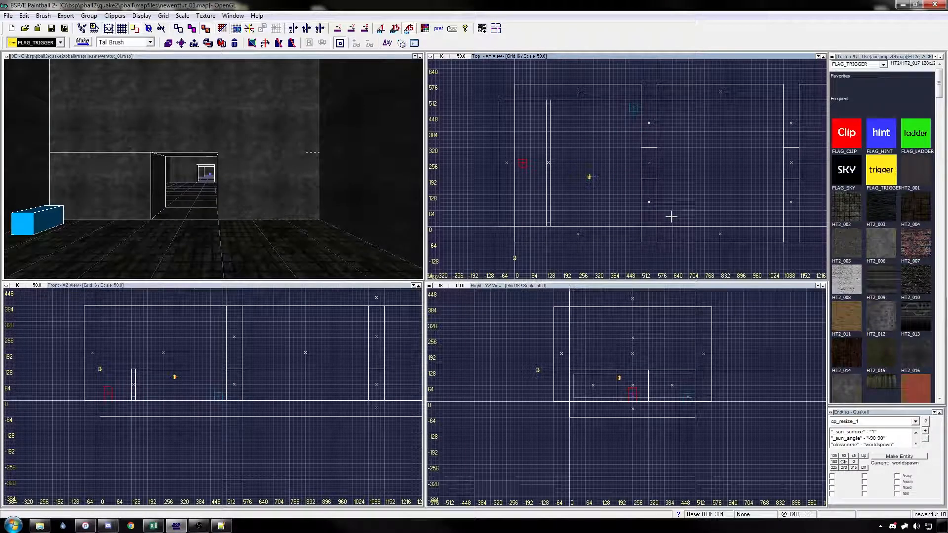
right_drag(685, 213, 677, 212)
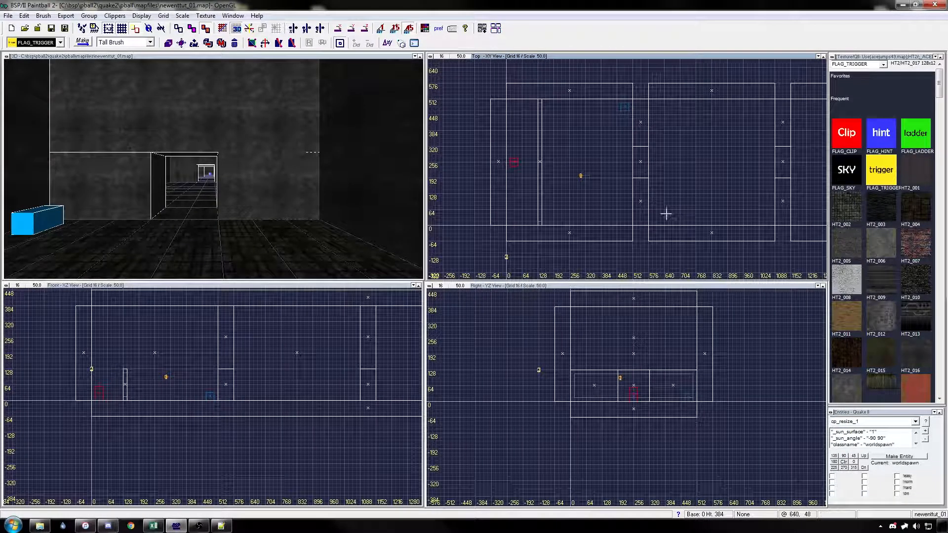
click(303, 189)
click(304, 189)
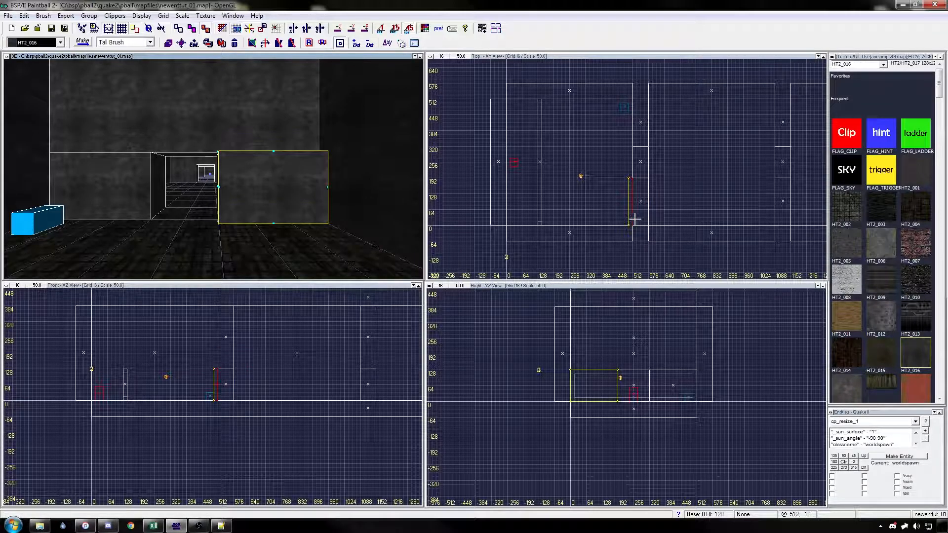
scroll(629, 220, up, 1)
mouse_move(629, 220)
mouse_down()
mouse_move(603, 209)
mouse_move(617, 118)
mouse_move(626, 189)
mouse_up()
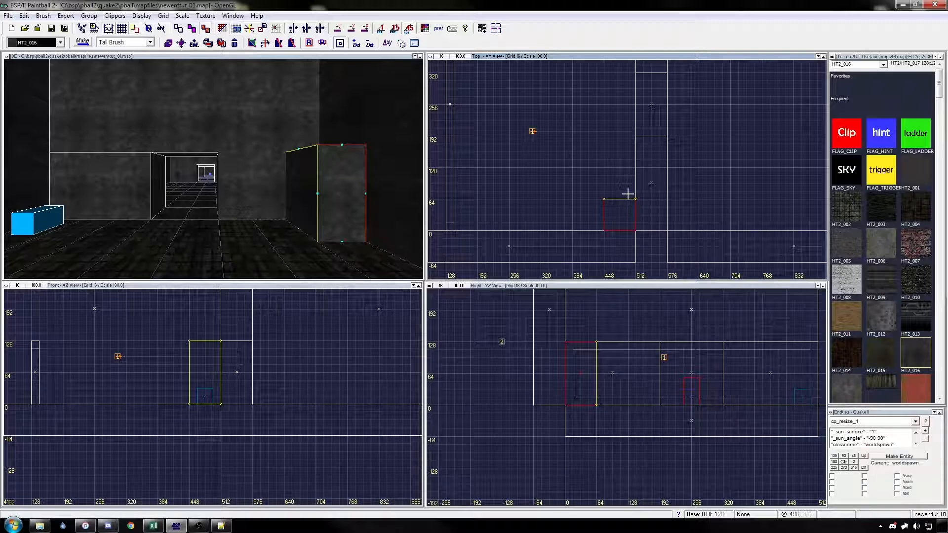
Step: Apply Mist contents with the Warp and Trans33 flags to the corner brush
key(s)
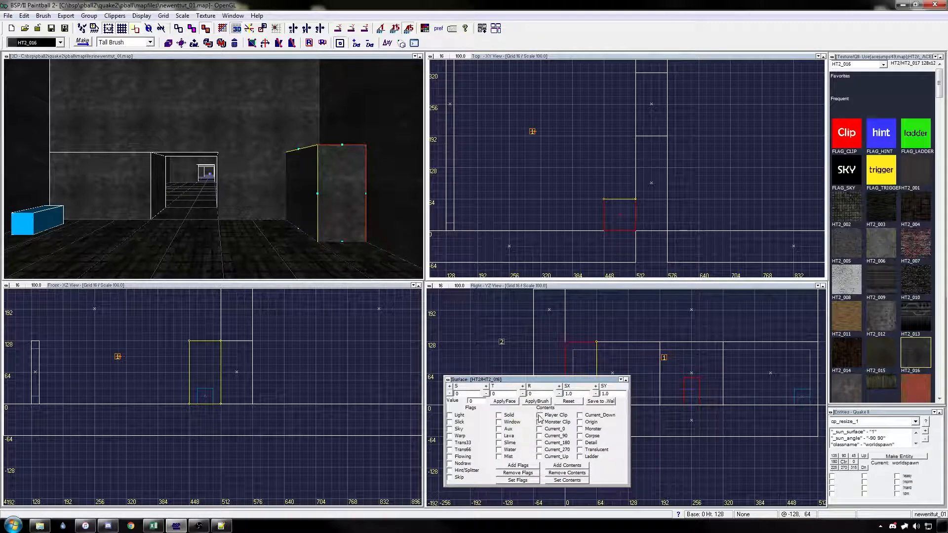
click(499, 457)
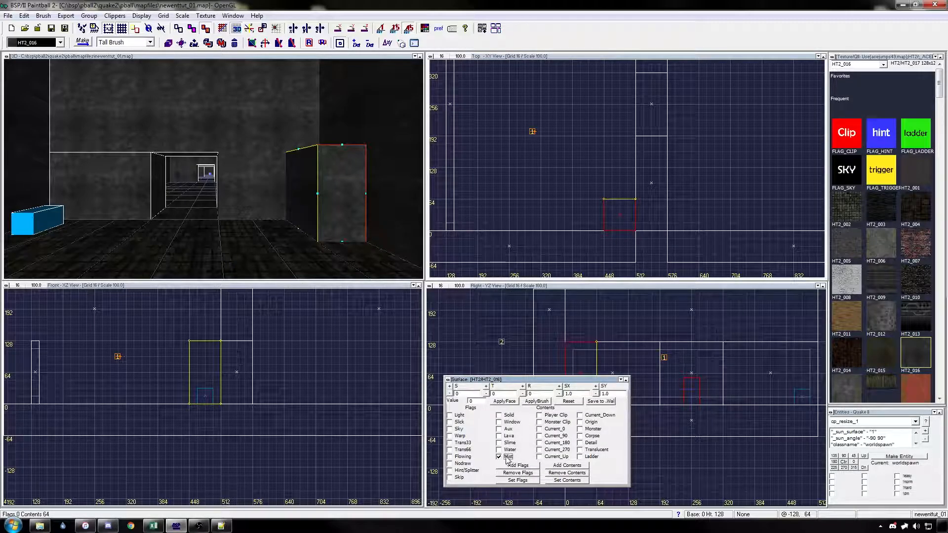
click(463, 443)
click(459, 437)
click(535, 402)
key(Escape)
Step: Duplicate the corner mist brush and shrink the copy to about 48 by 48 units and 96 high inside it
right_drag(616, 236, 607, 218)
click(332, 202)
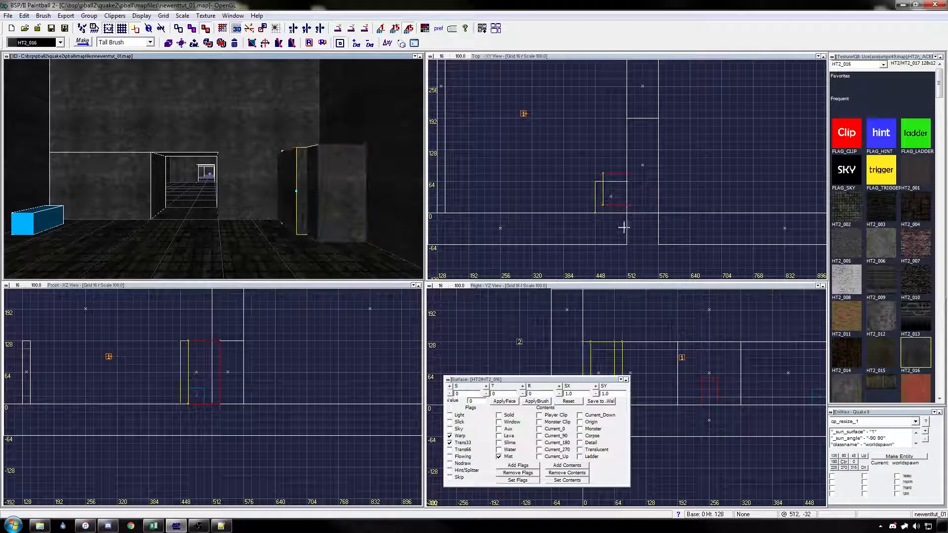
drag(613, 226, 627, 196)
right_drag(692, 358, 694, 363)
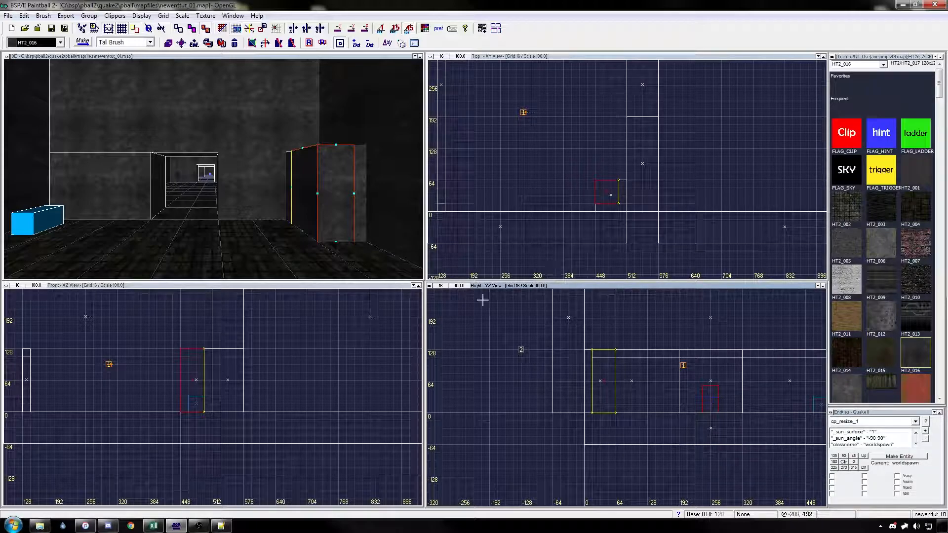
drag(193, 424, 194, 421)
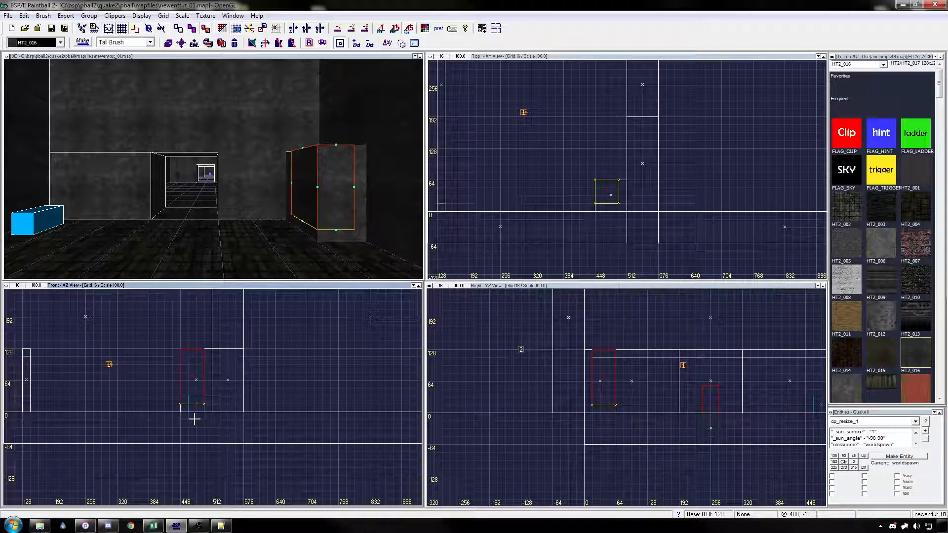
click(191, 347)
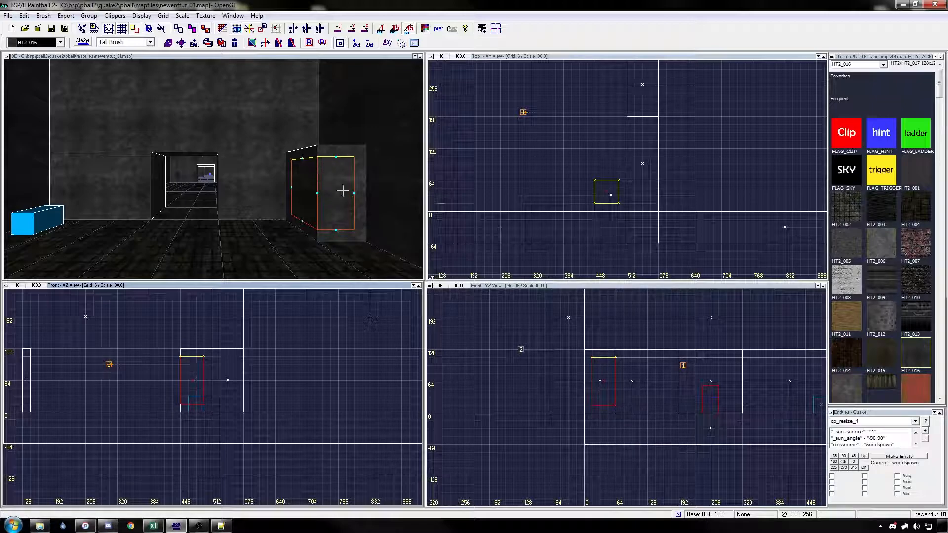
Step: Texture the inner copy with FLAG_TRIGGER and apply the Player Clip and Mist contents to it
click(879, 172)
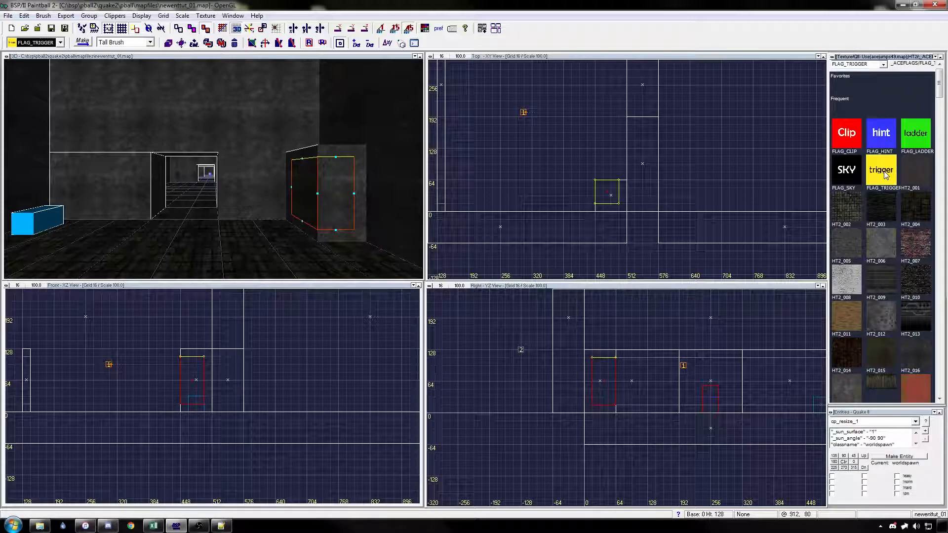
key(Return)
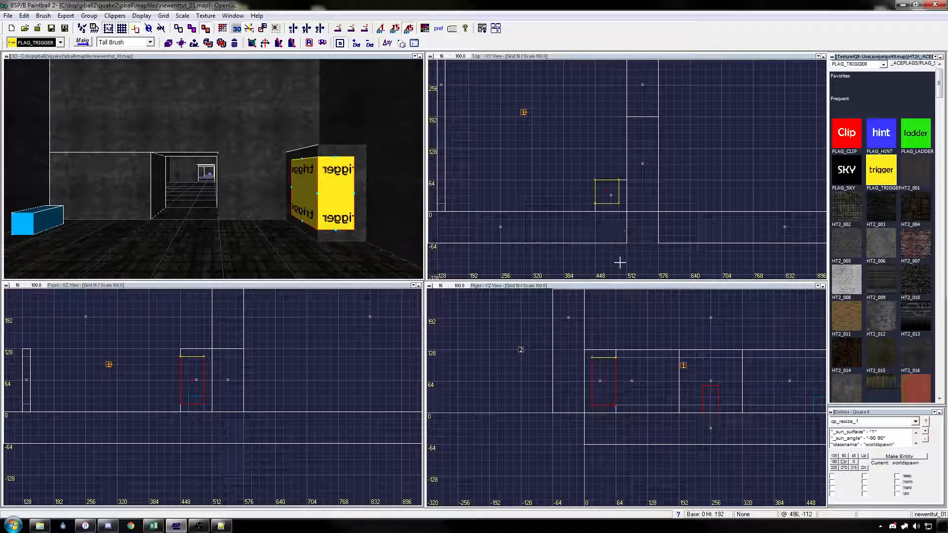
key(s)
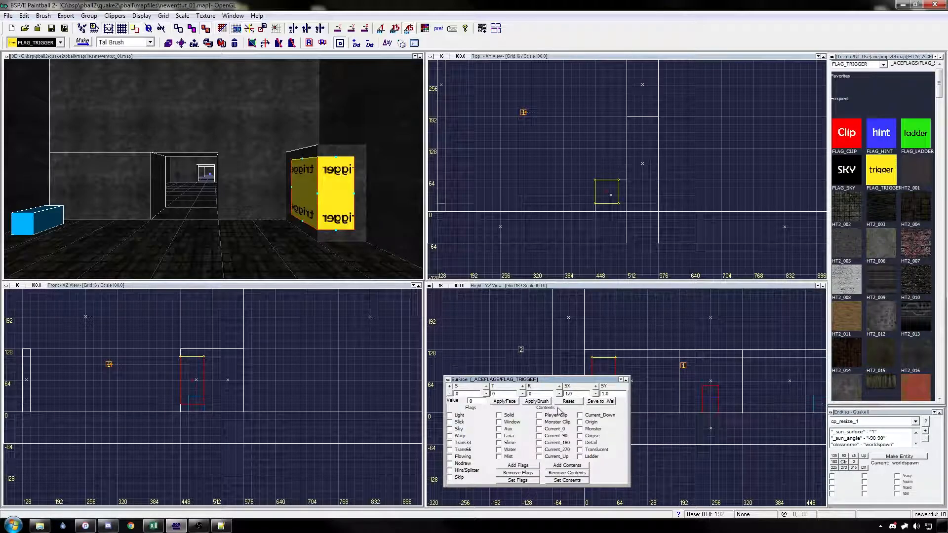
click(539, 416)
click(538, 402)
Step: Make the corner trigger brush a cp_resize_1 entity
click(916, 422)
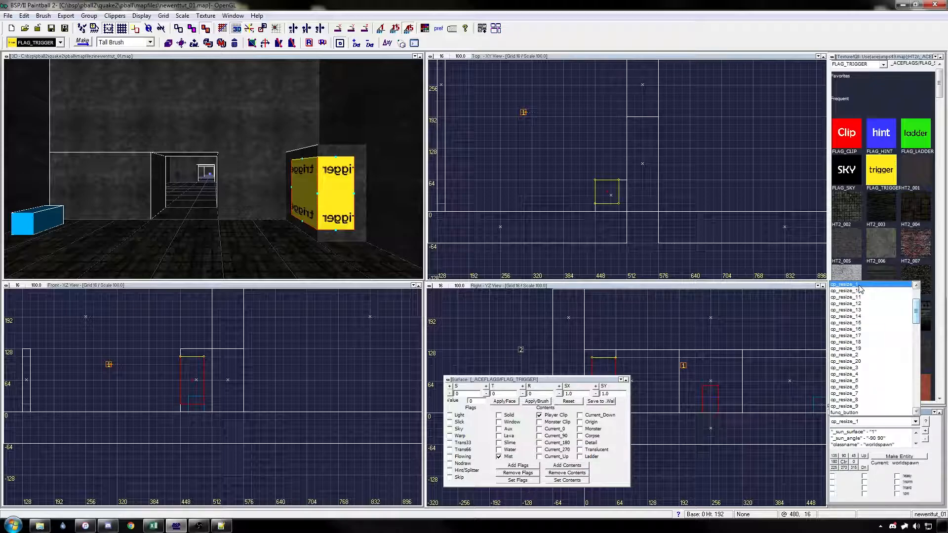
drag(916, 314, 917, 320)
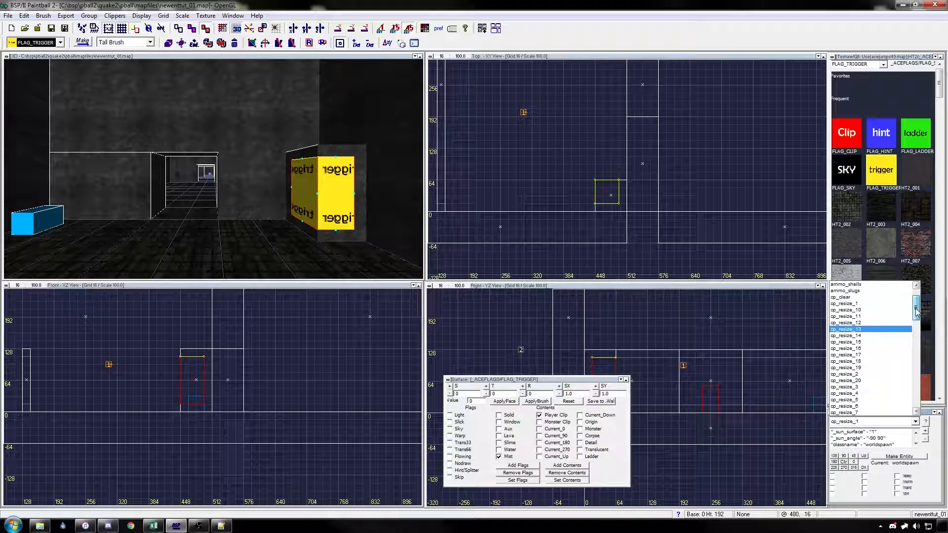
click(935, 427)
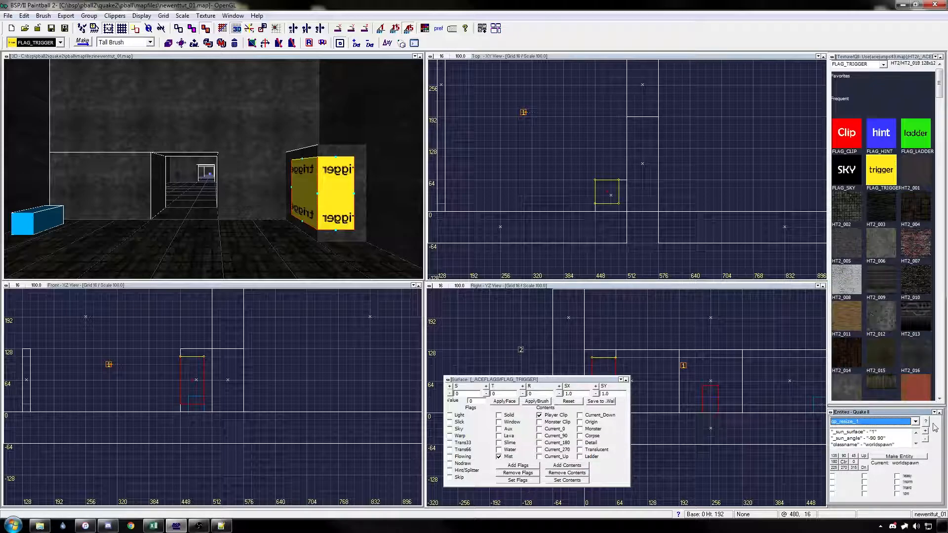
click(902, 458)
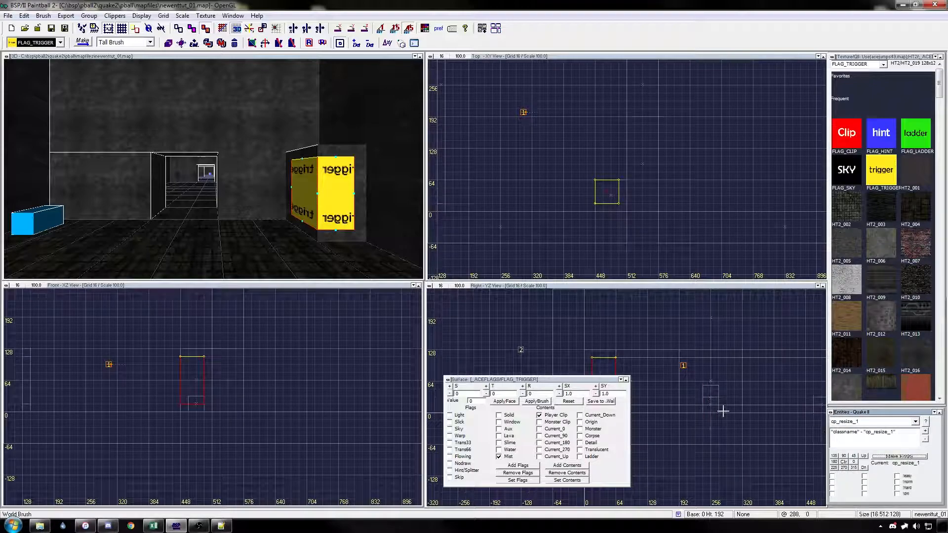
right_drag(719, 411, 716, 398)
key(Escape)
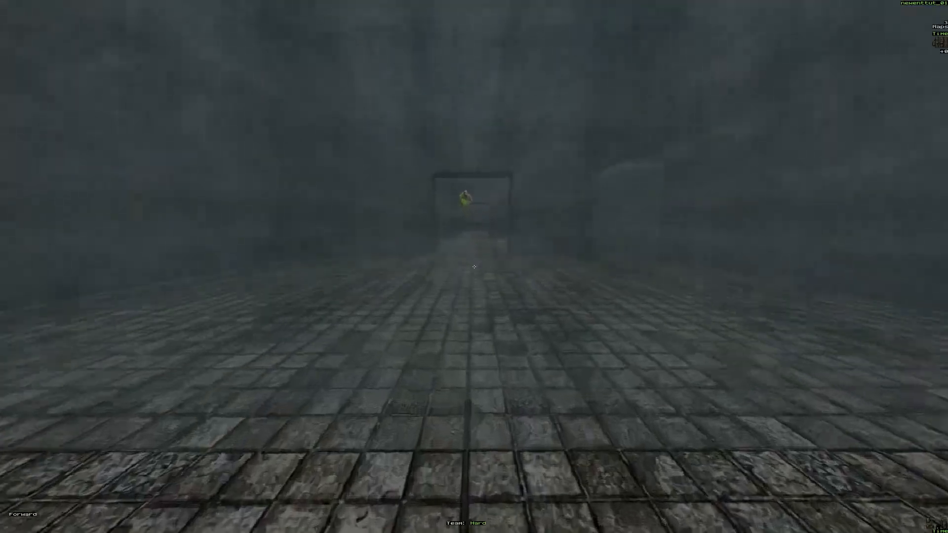
Step: Walk through the first room in the game to inspect the red key and the corner mist box
key(w)
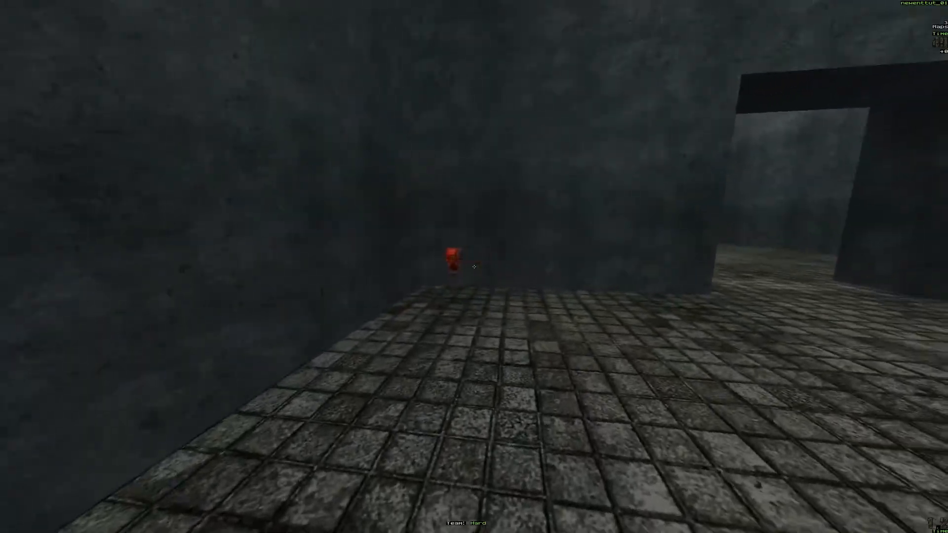
key(s)
key(s)
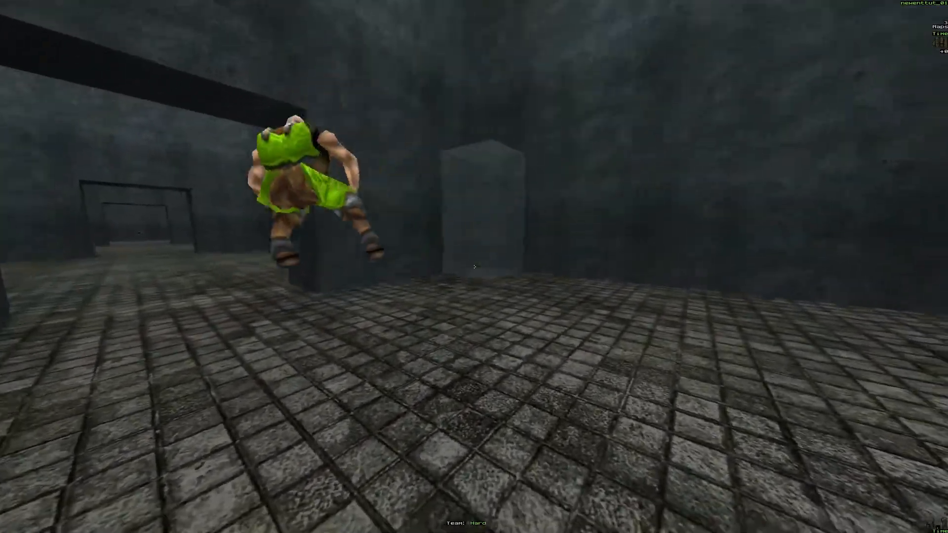
key(a)
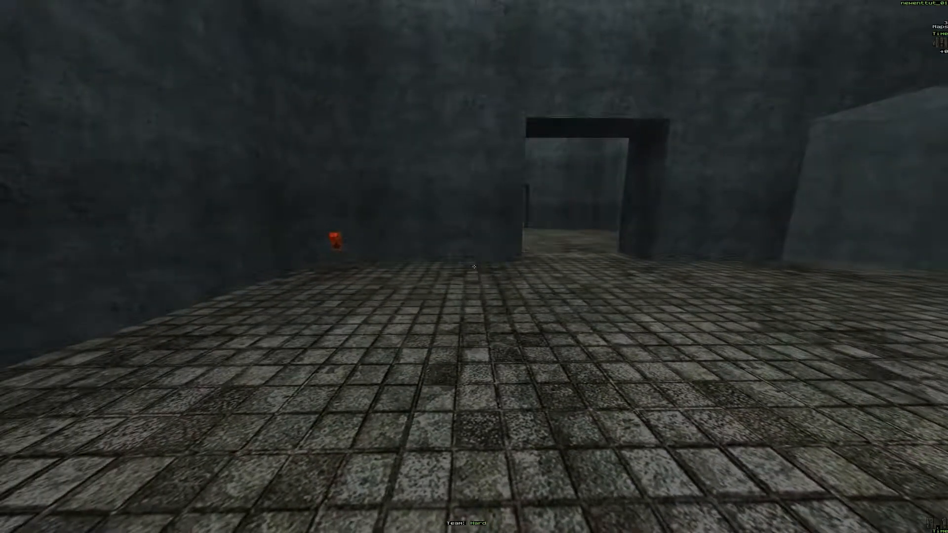
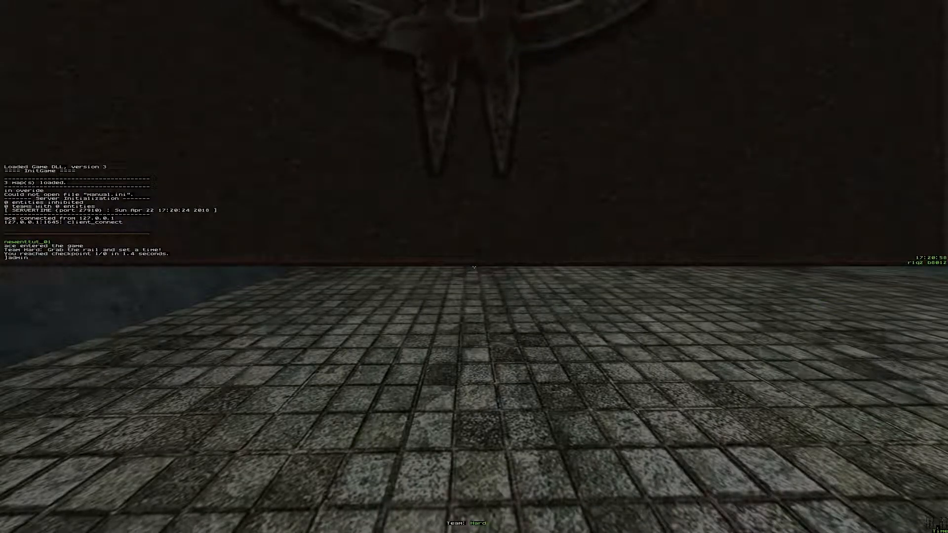
Step: Log in through the game console with the admin name and password, and set checkpoint_total to 2
key(Return)
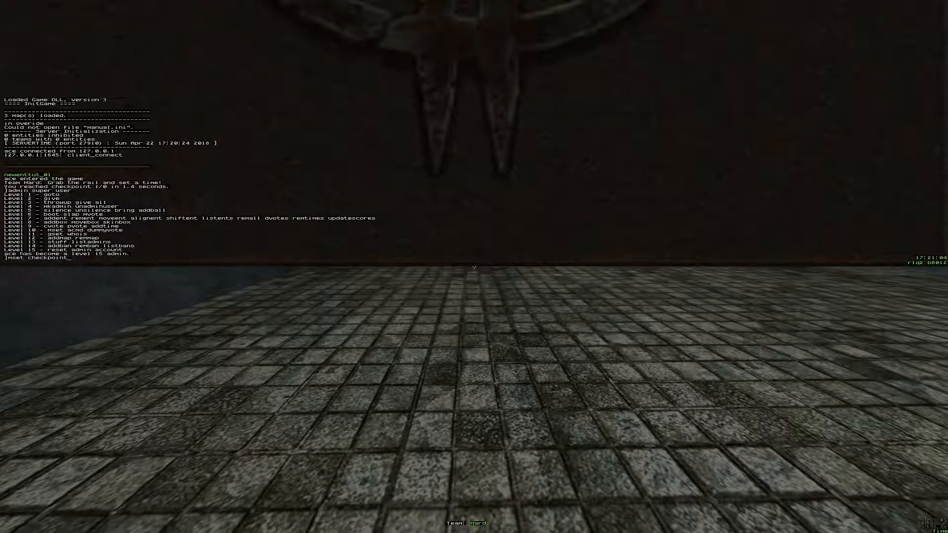
key(Return)
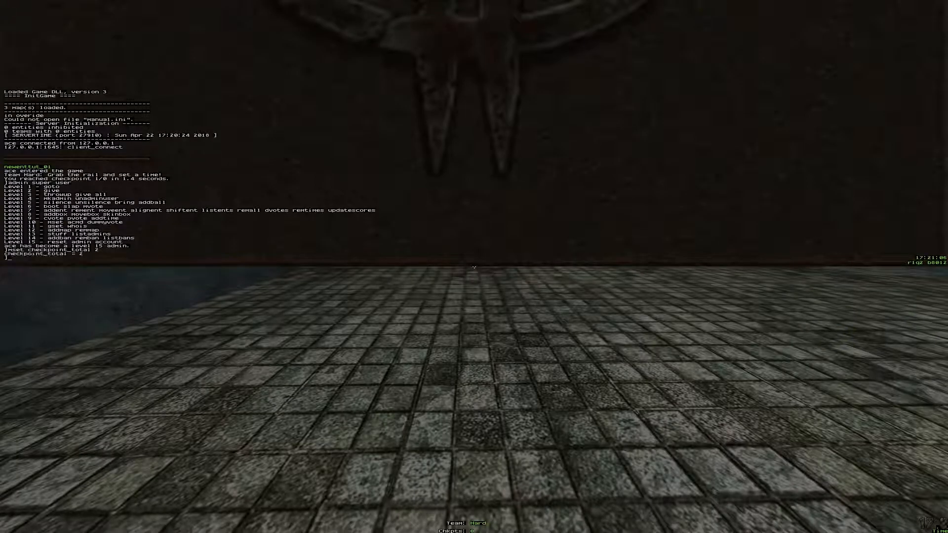
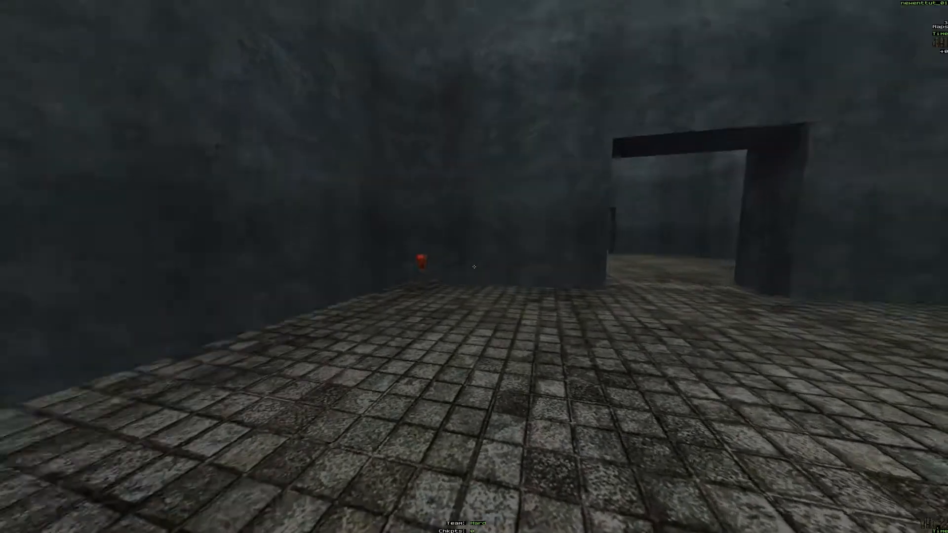
Step: Respawn and test both checkpoints by collecting the red key and entering the corner mist box
key(w)
key(a)
key(k)
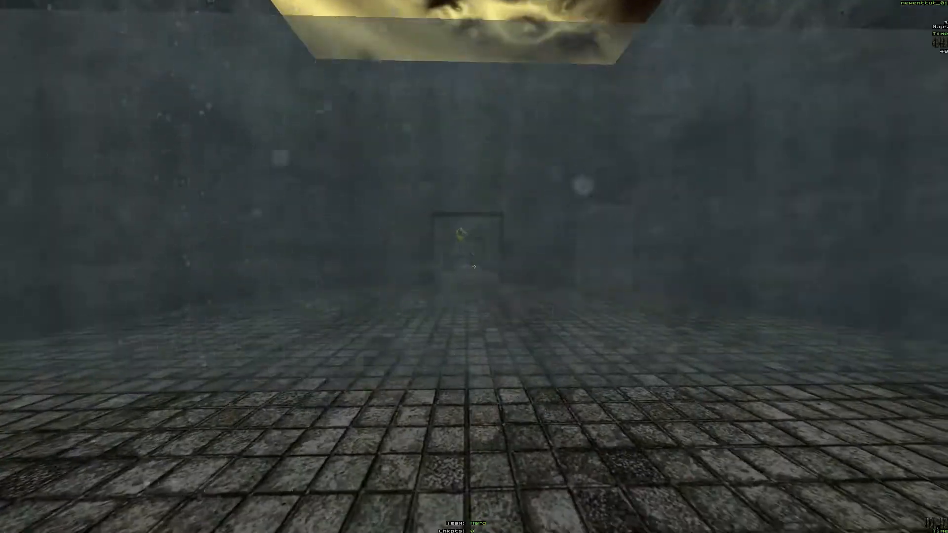
key(w)
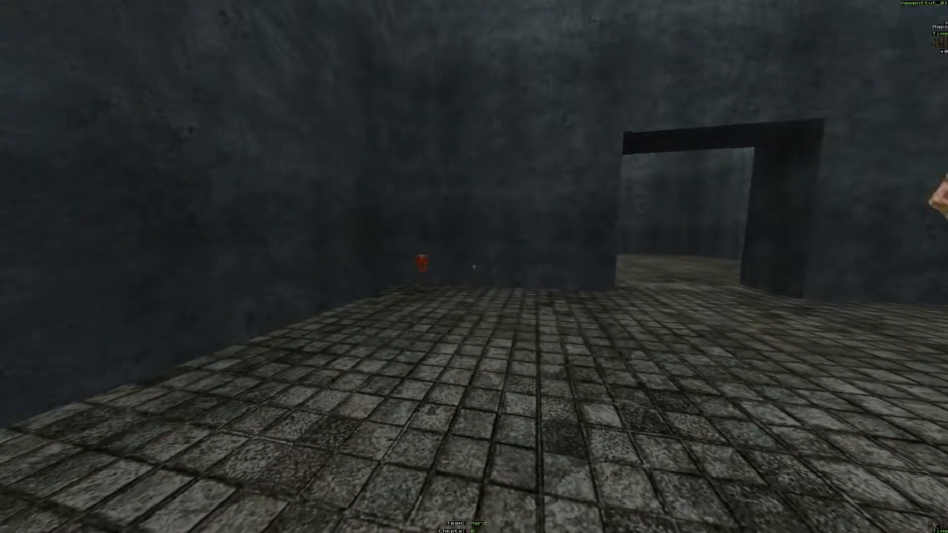
key(w)
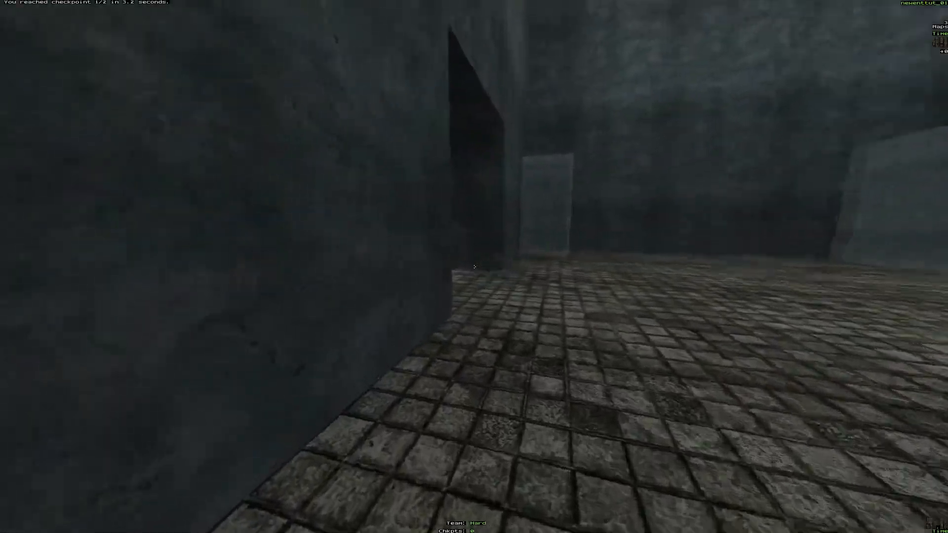
key(d)
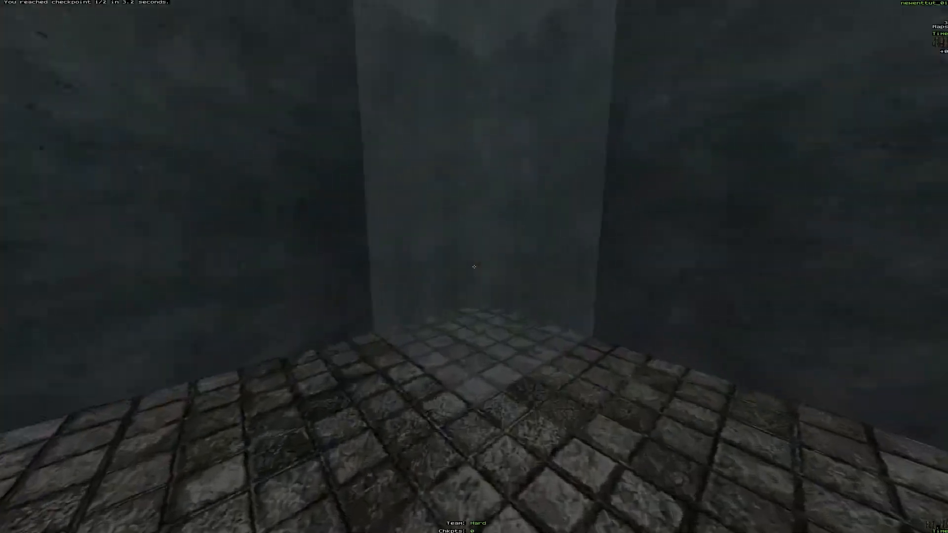
key(a)
key(w)
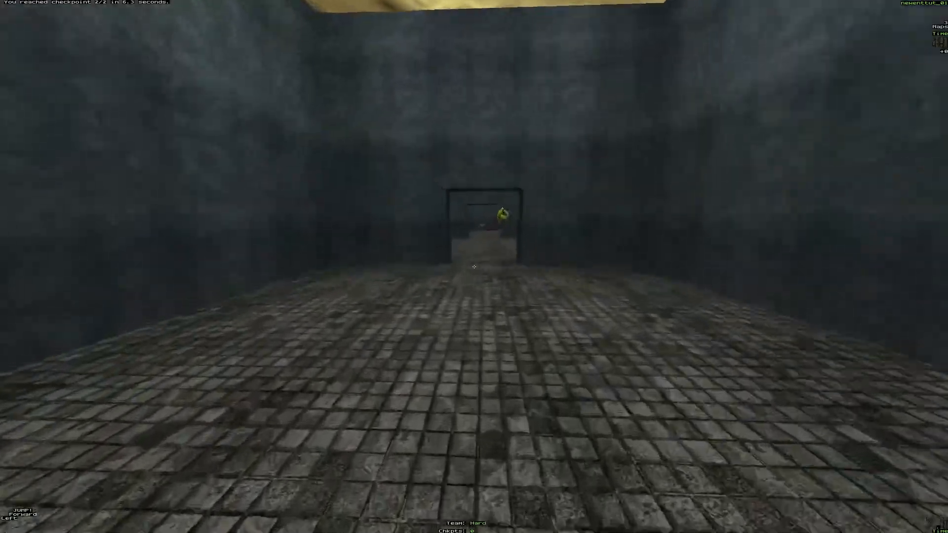
Step: Run through the doorways to the finish with both checkpoints collected, and respawn at the start
key(d)
key(space)
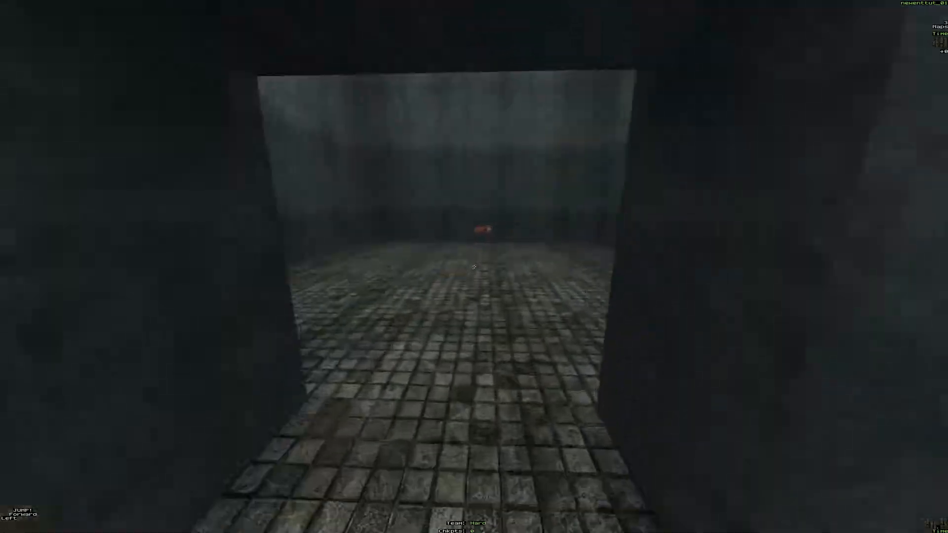
key(a)
key(s)
key(k)
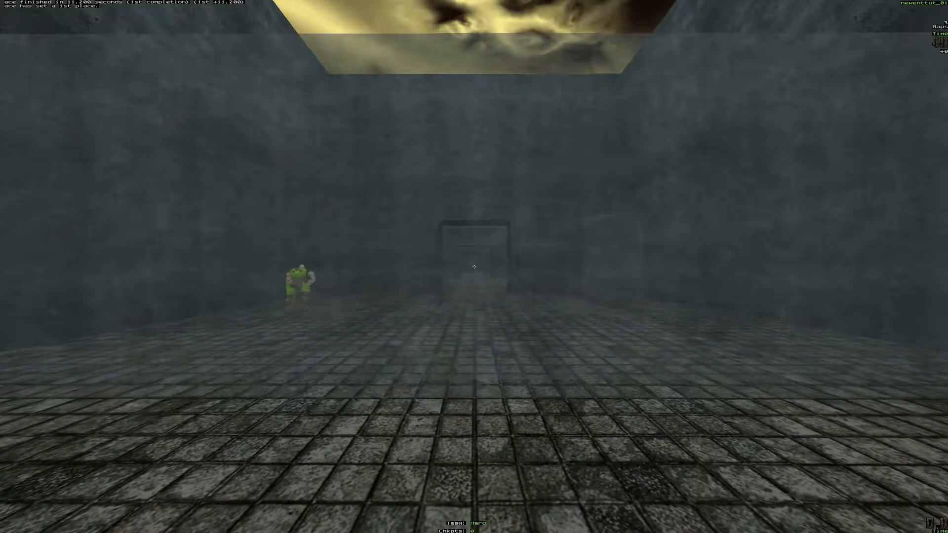
Step: Run toward the finish again without collecting any checkpoints, and return to the BSP map editor
key(w)
key(space)
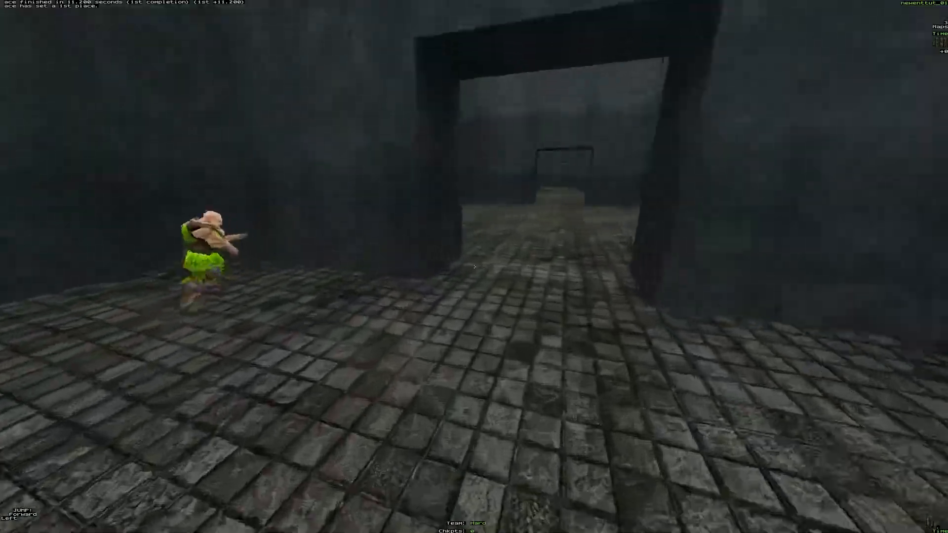
key(d)
key(space)
key(a)
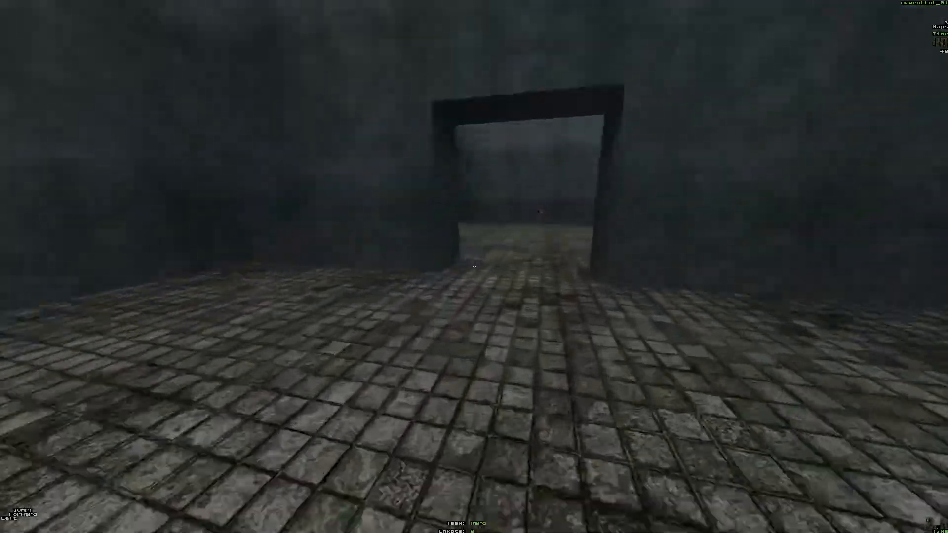
key(w)
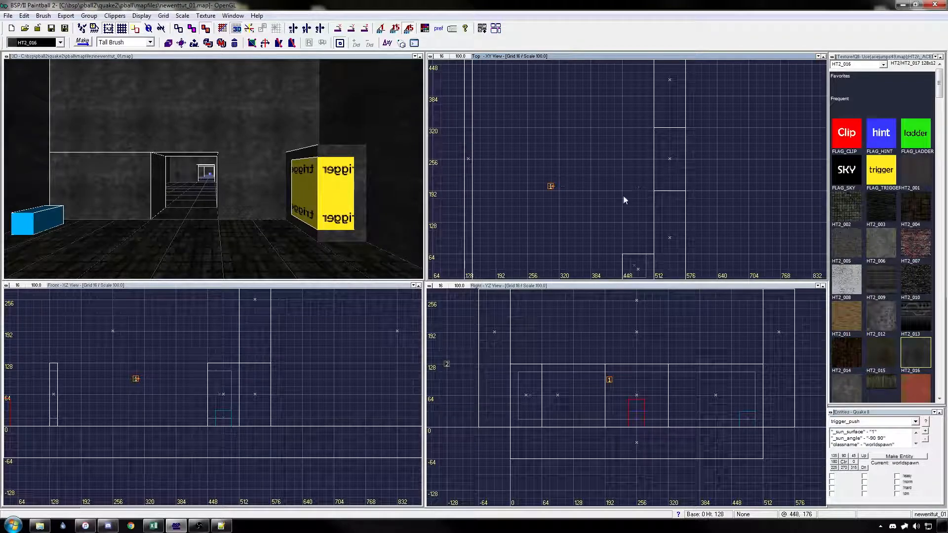
Step: Copy the corner mist brush into the first doorway and resize it to about 16 units thick, 128 wide and 128 high
right_drag(588, 198, 586, 199)
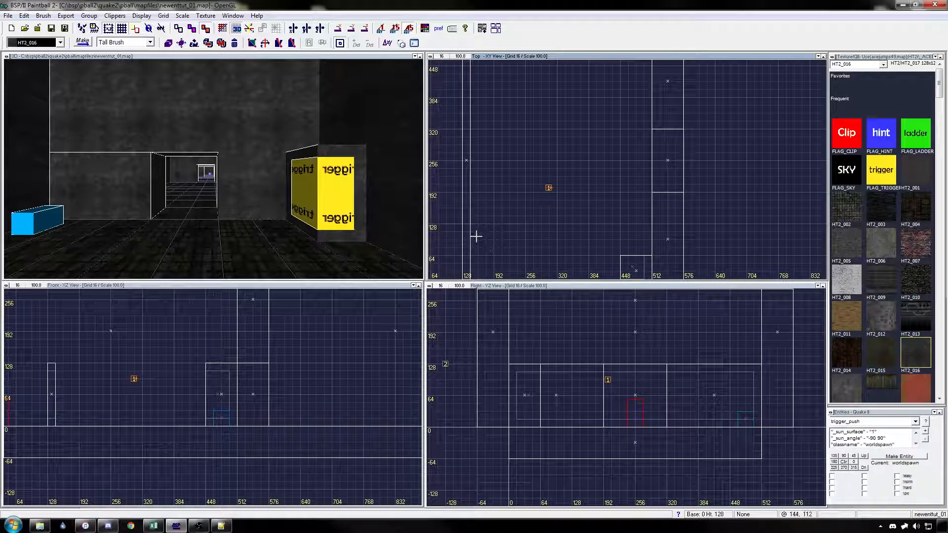
click(360, 152)
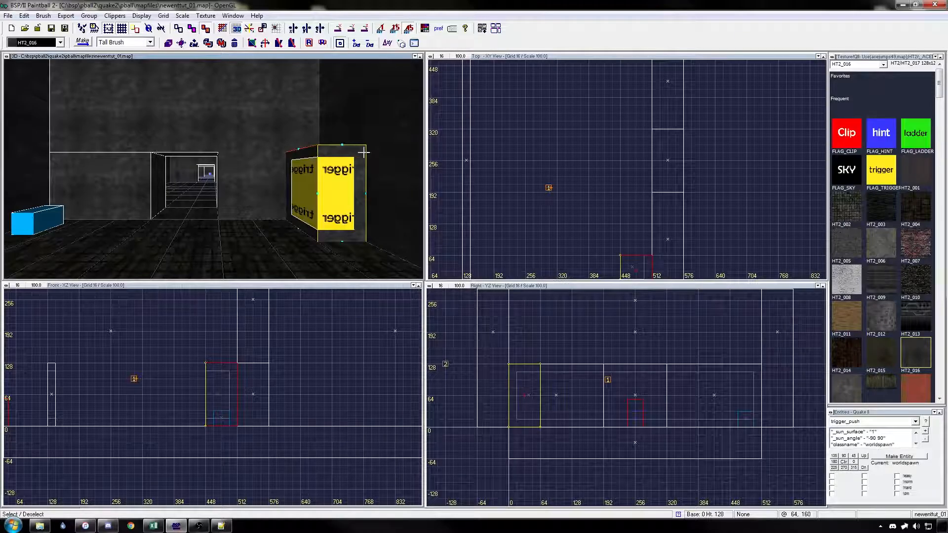
mouse_move(657, 250)
mouse_down()
mouse_move(653, 213)
mouse_move(642, 227)
mouse_move(661, 146)
mouse_up()
drag(639, 177, 639, 138)
drag(613, 195, 635, 191)
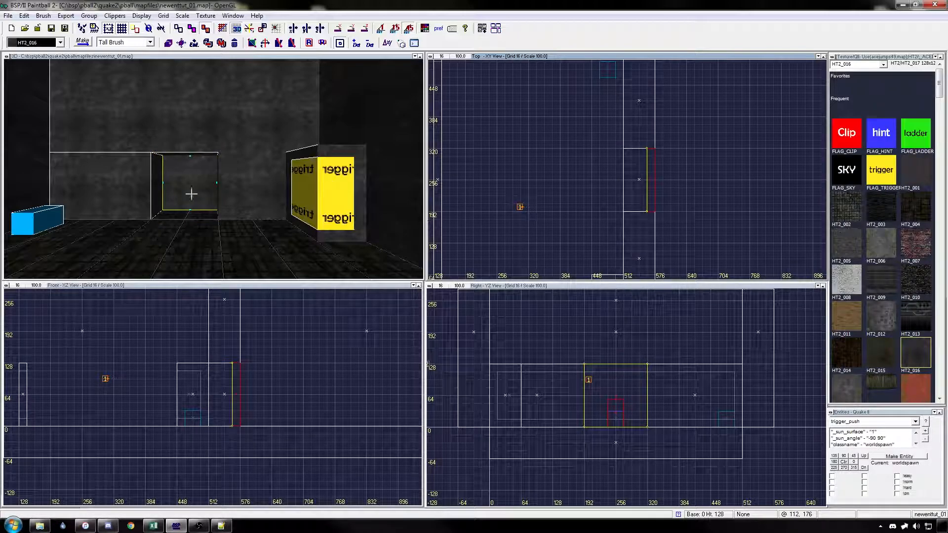
Step: Shrink the doorway brush to about 96 units wide and 96 high, texture it with FLAG_TRIGGER and show its surface properties
drag(649, 130, 650, 148)
drag(616, 439, 615, 433)
drag(617, 354, 617, 360)
click(887, 178)
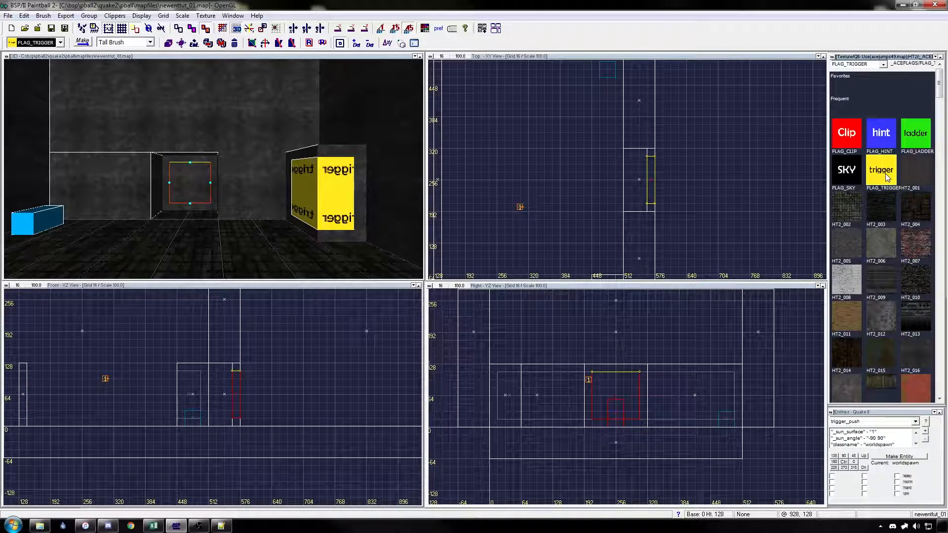
key(Return)
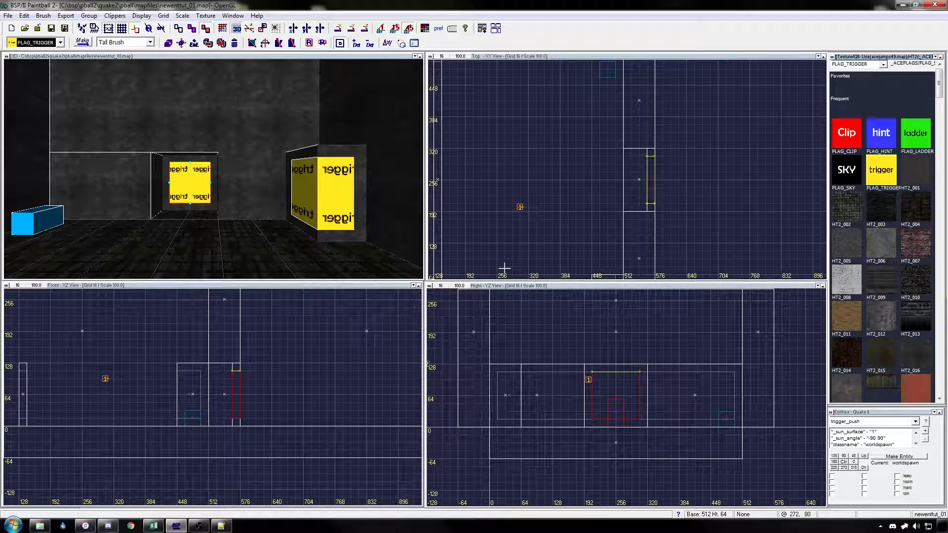
key(s)
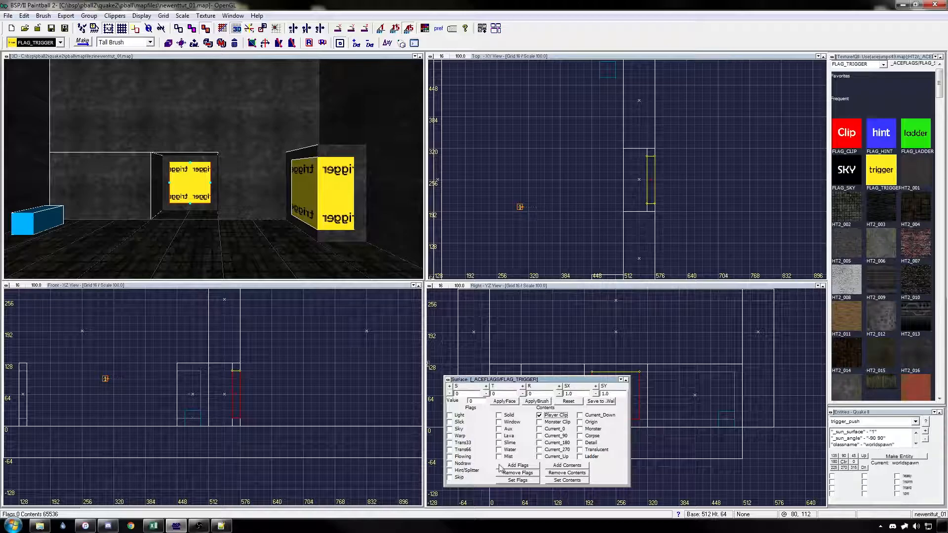
Step: Turn the doorway brush into a trigger_push entity and give it a speed of 50
click(913, 423)
click(850, 323)
click(910, 456)
click(925, 432)
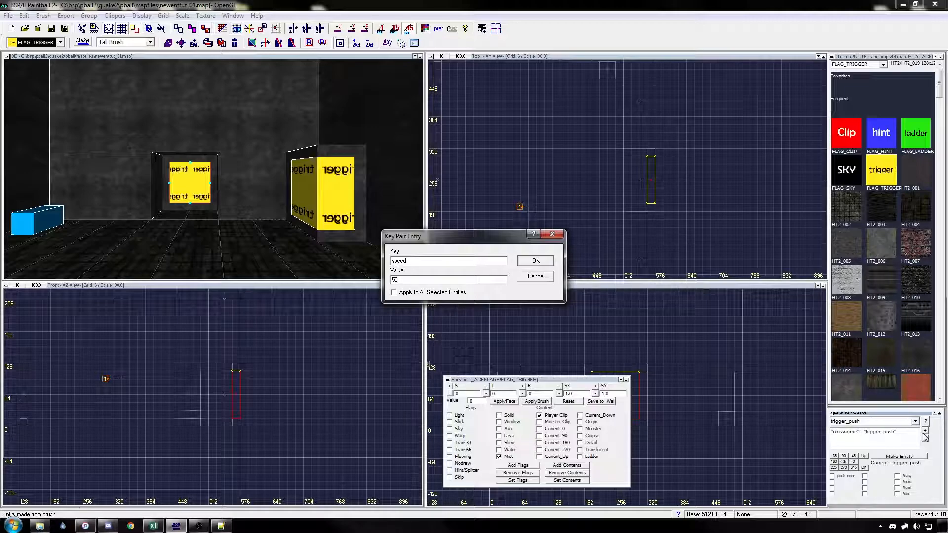
key(Return)
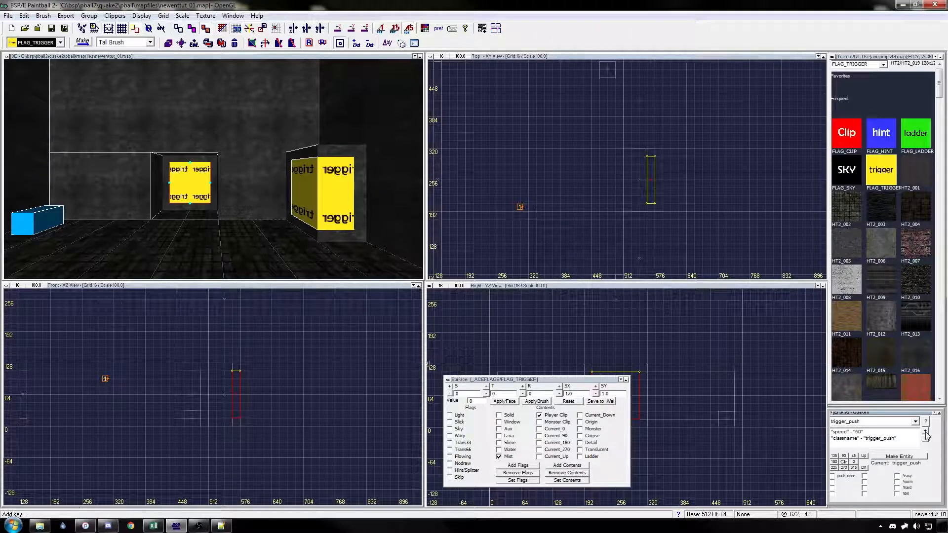
Step: Set the doorway trigger_push entity's angle to 180
right_drag(661, 240, 646, 241)
click(834, 461)
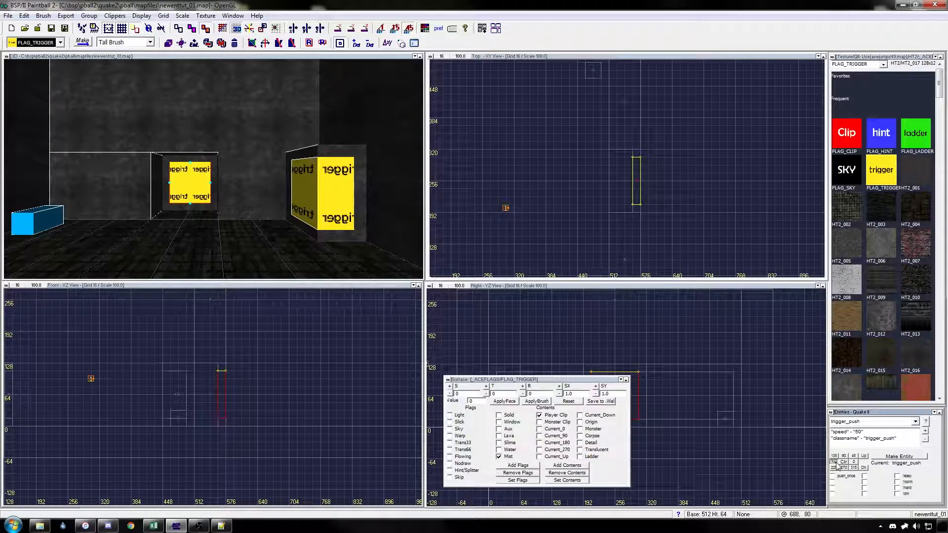
right_drag(573, 199, 666, 202)
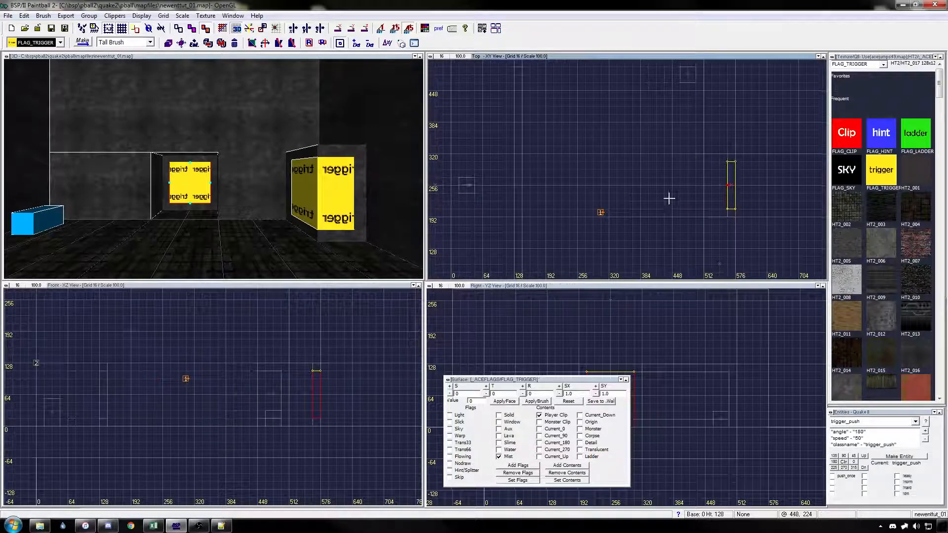
scroll(678, 198, down, 1)
scroll(626, 198, up, 1)
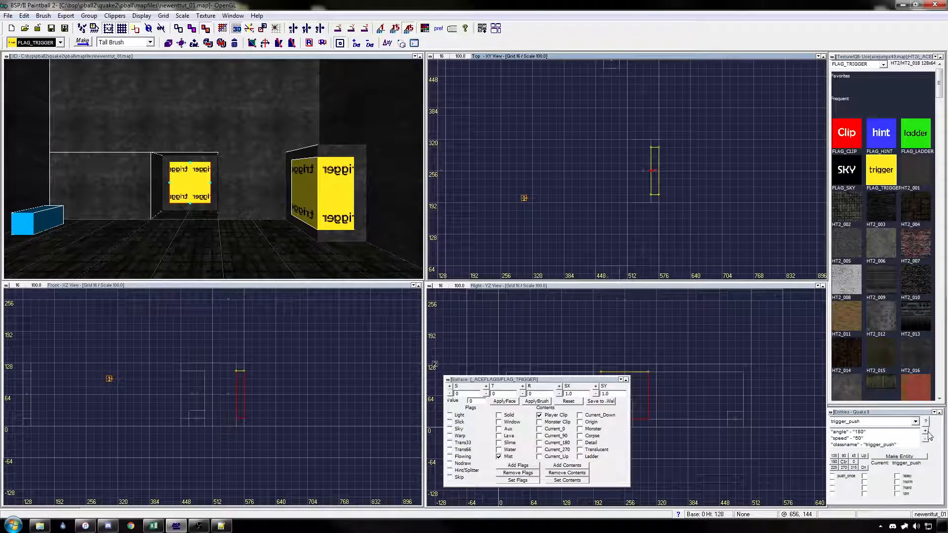
Step: Add the key pairs target = checkpoint and count = 2 to the doorway trigger_push
click(926, 432)
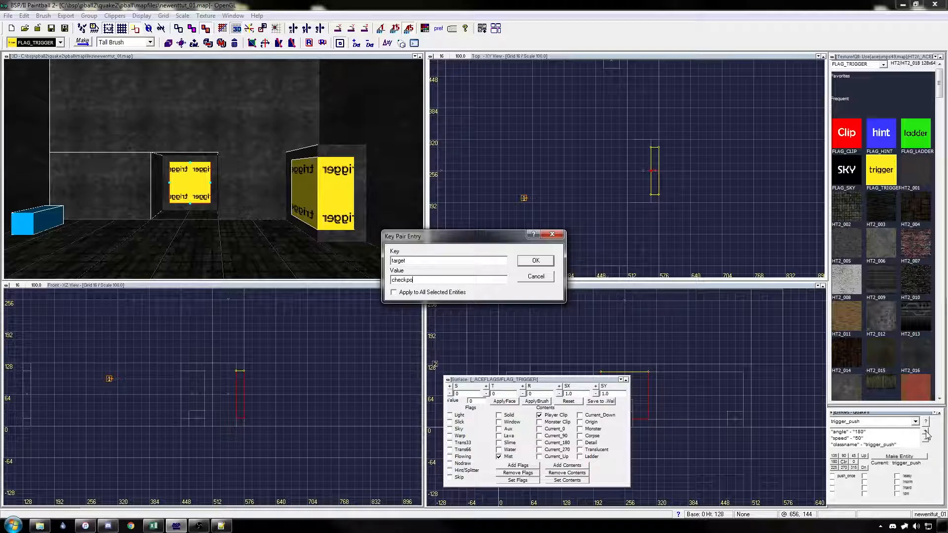
text(t)
key(Return)
click(926, 433)
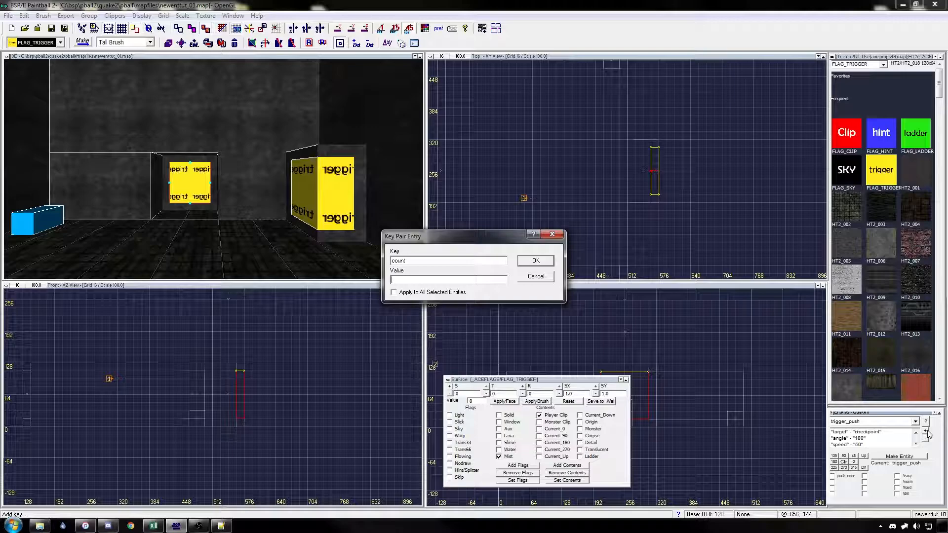
text(2)
key(Return)
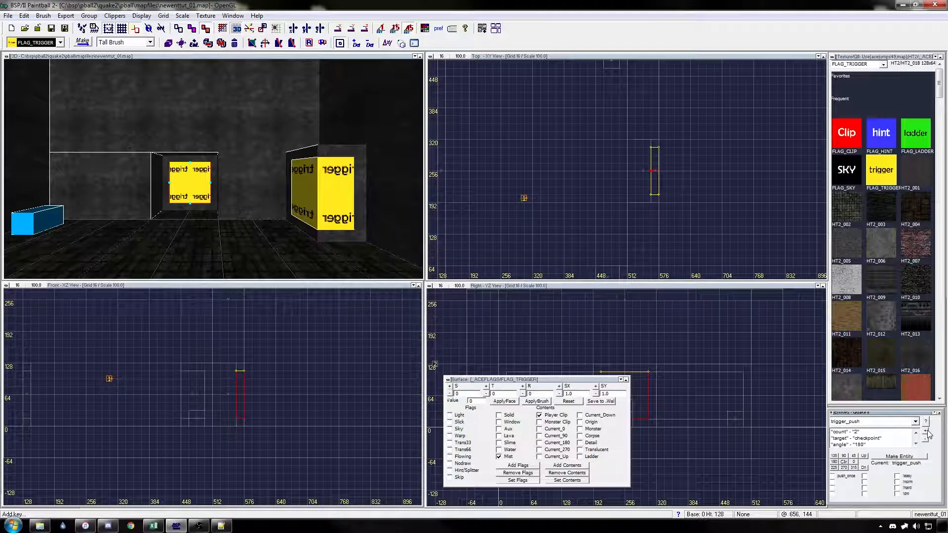
right_drag(675, 213, 664, 200)
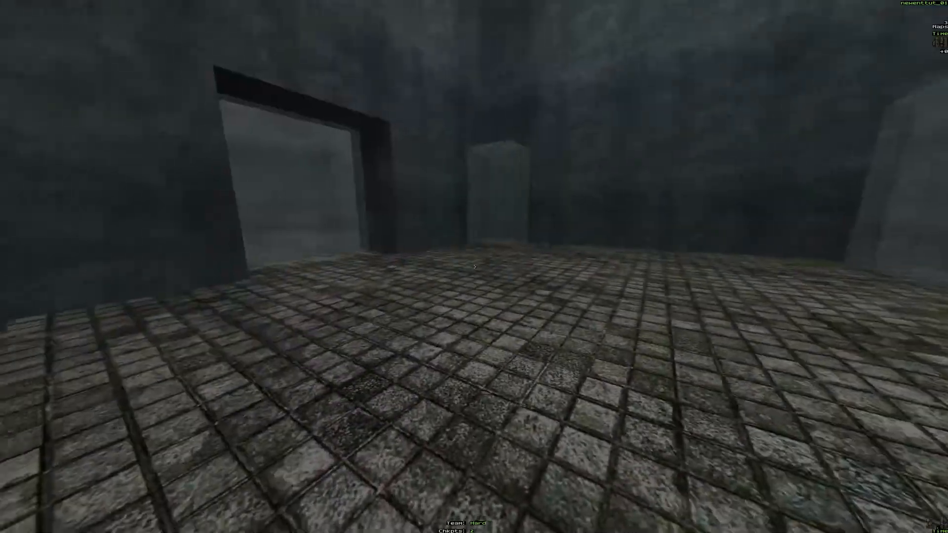
Step: Run the map, collect only the red key and test walking into the doorway trigger
key(w)
key(w)
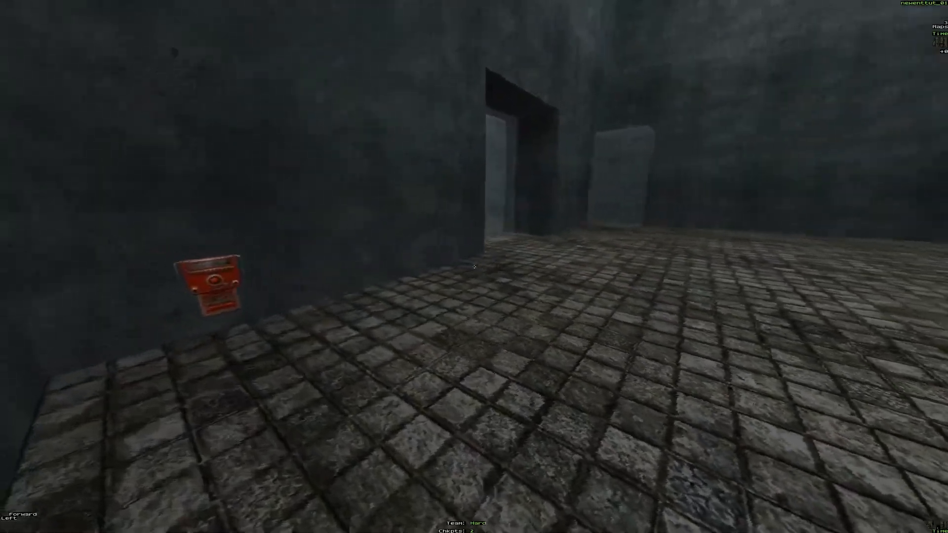
key(w)
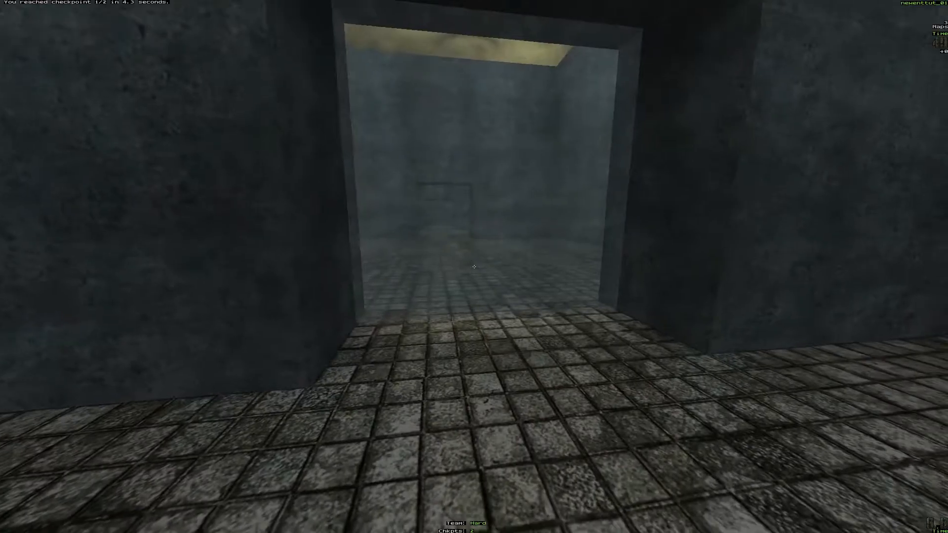
key(w)
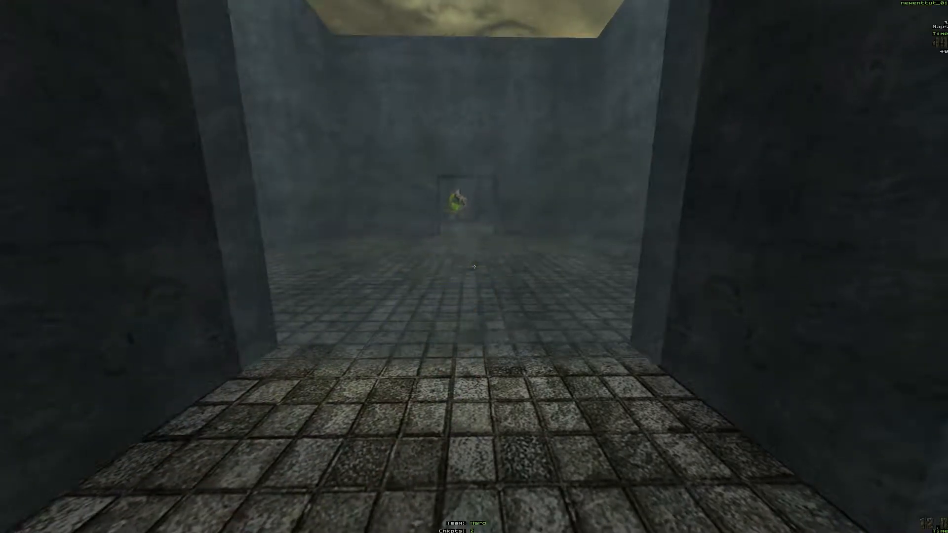
key(s)
key(s)
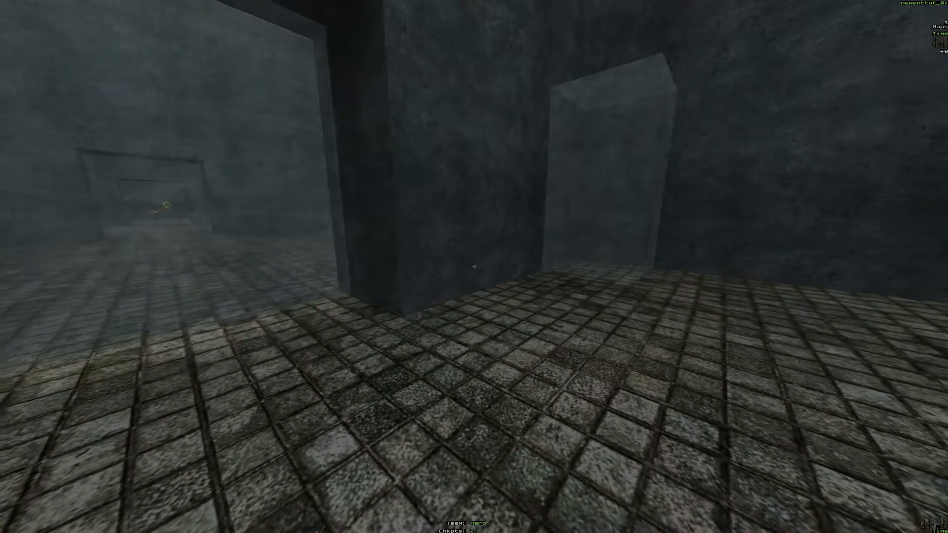
Step: Collect both the mist box and red key checkpoints, test the doorway trigger again and return to the BSP editor
key(w)
key(d)
key(w)
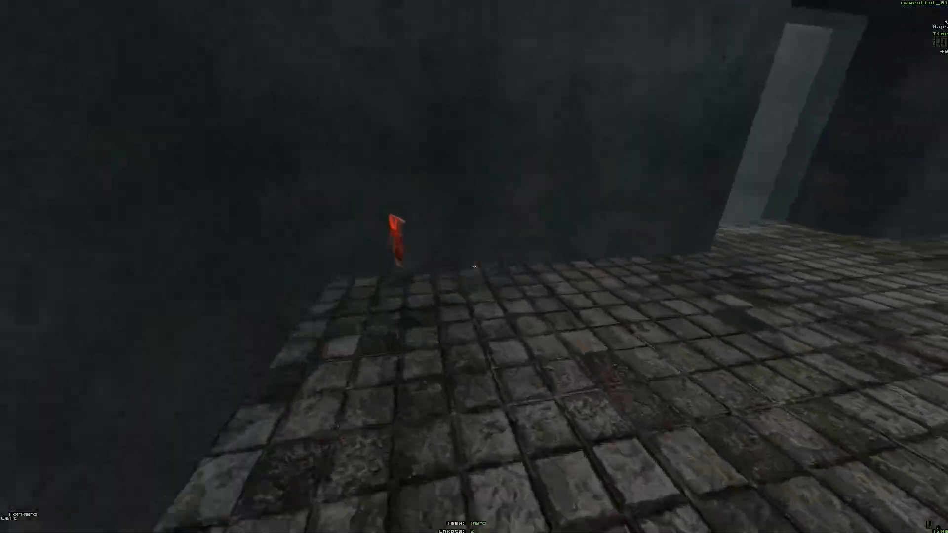
key(d)
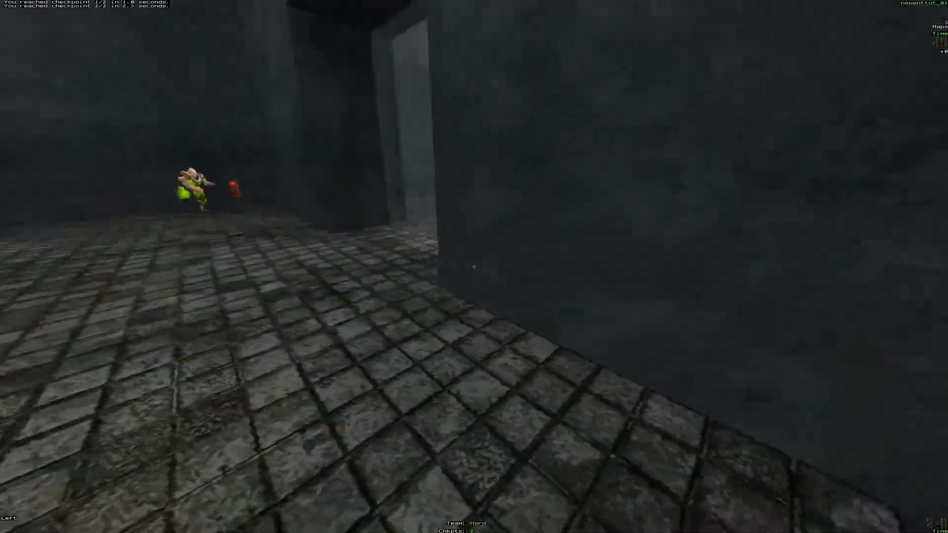
key(a)
key(w)
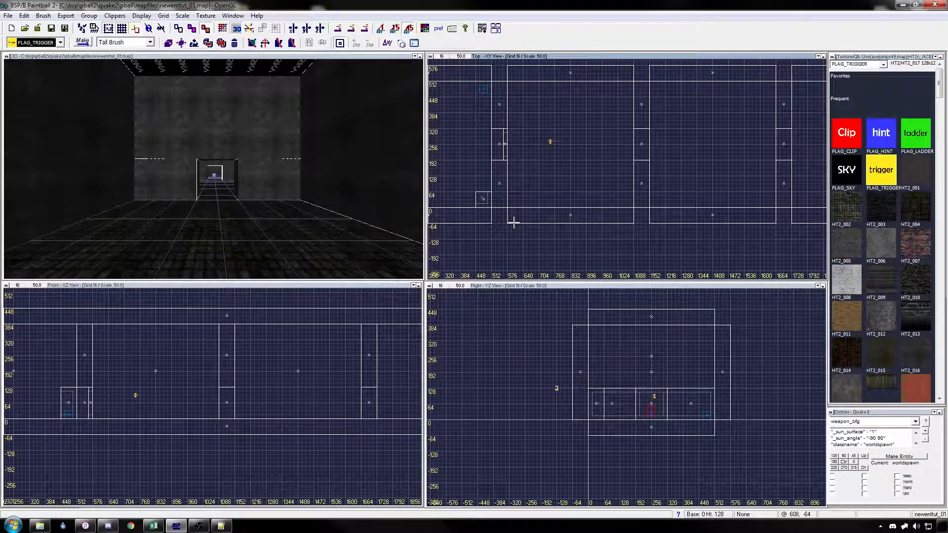
Step: Create a weapon_bfg entity, snap it to the grid and place it near the floor of the room beyond the trigger doorway
right_drag(536, 194, 535, 217)
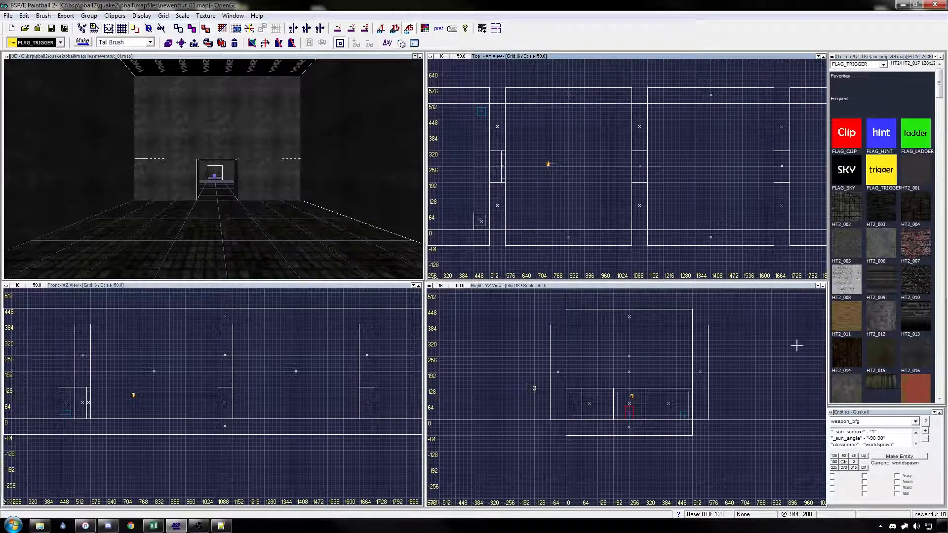
click(903, 457)
key(ctrl+g)
key(Return)
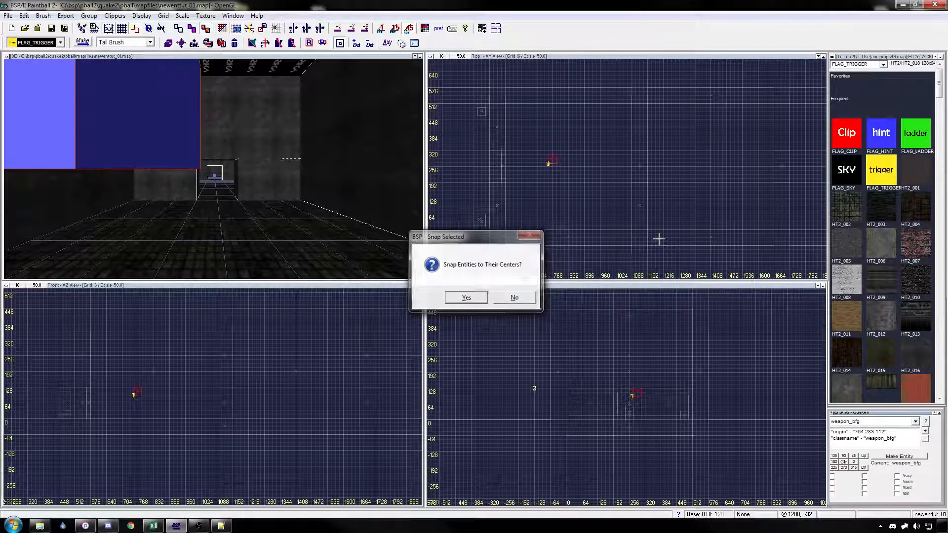
mouse_move(552, 158)
mouse_down()
mouse_move(620, 112)
mouse_move(523, 113)
mouse_up()
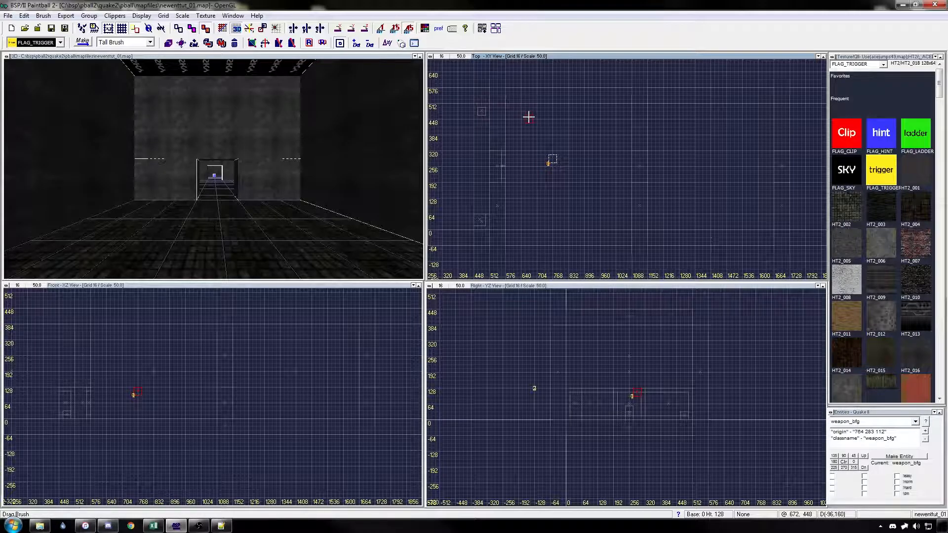
scroll(665, 401, up, 1)
drag(671, 388, 673, 433)
Step: Examine the weapon_bfg entity's placement relative to the doorway trigger in the 3D view
right_drag(571, 203, 607, 197)
key(Left)
key(Left)
key(Left)
key(Left)
key(Left)
key(Left)
key(Left)
key(Left)
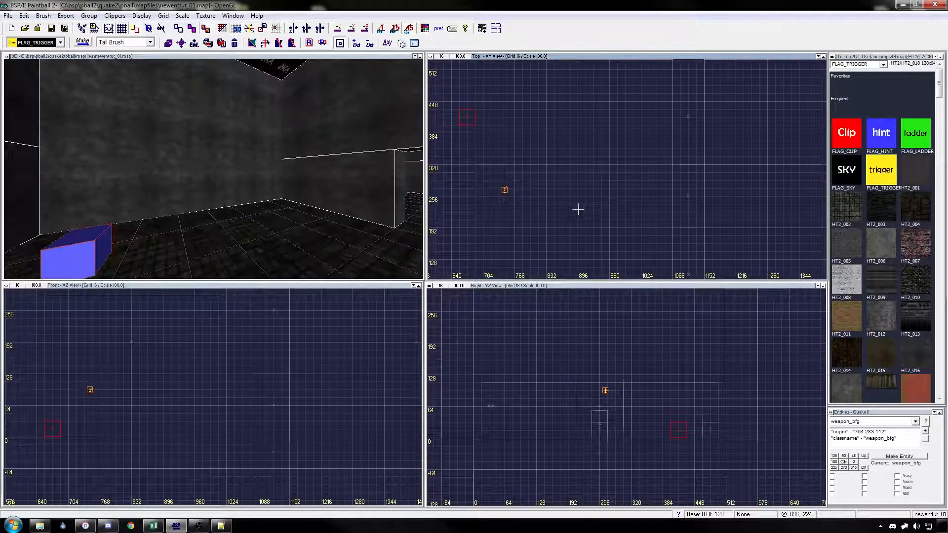
key(Down)
key(Down)
key(Down)
key(Down)
key(Down)
key(Down)
key(Down)
key(Left)
key(Left)
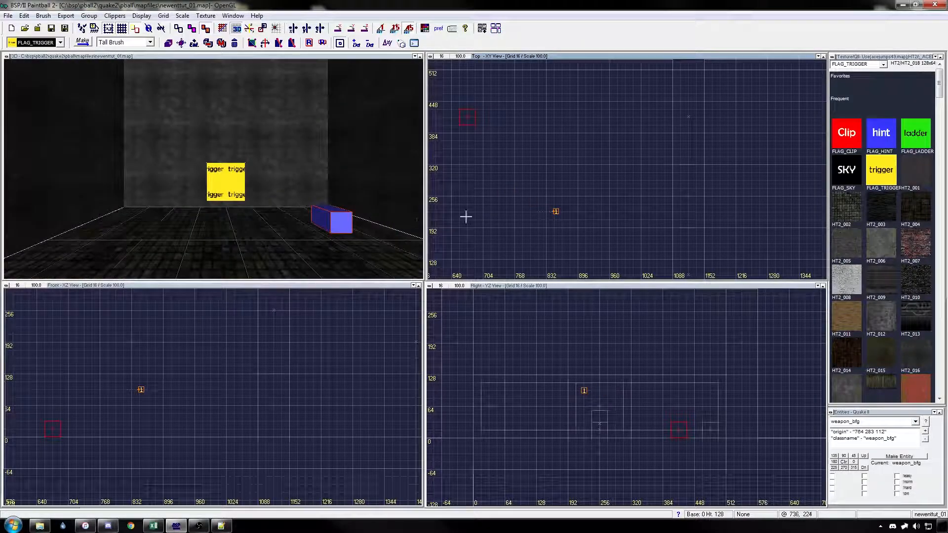
Step: Create a weapon_rocketlauncher entity and place it near the floor on the opposite side of the doorway from the weapon_bfg
key(Escape)
scroll(616, 180, down, 1)
right_drag(618, 179, 664, 150)
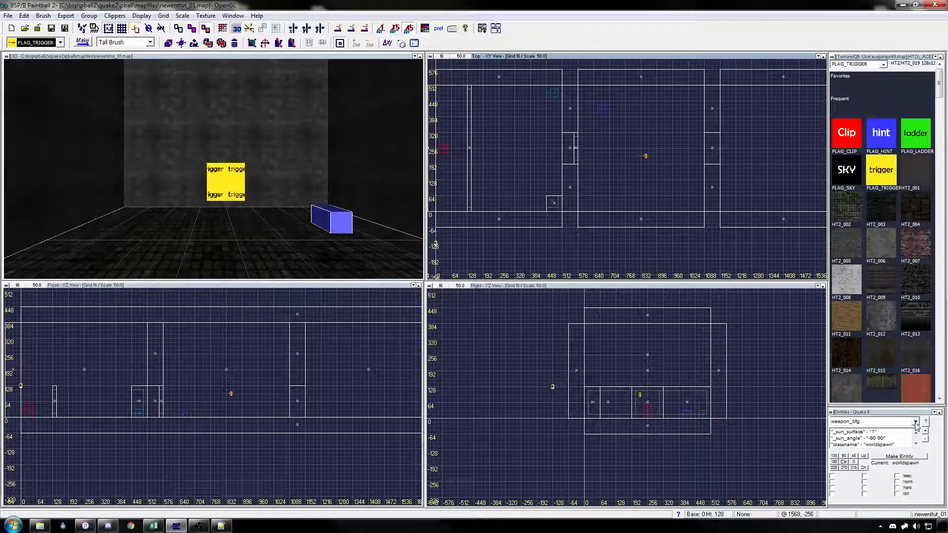
click(914, 422)
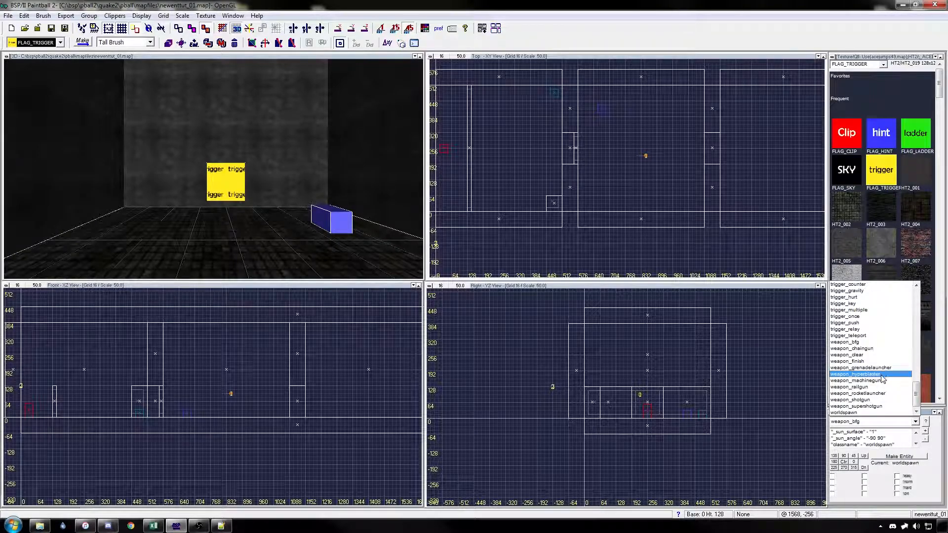
click(883, 393)
click(898, 456)
key(Escape)
key(Escape)
drag(648, 151, 602, 187)
drag(186, 389, 186, 413)
scroll(567, 179, up, 3)
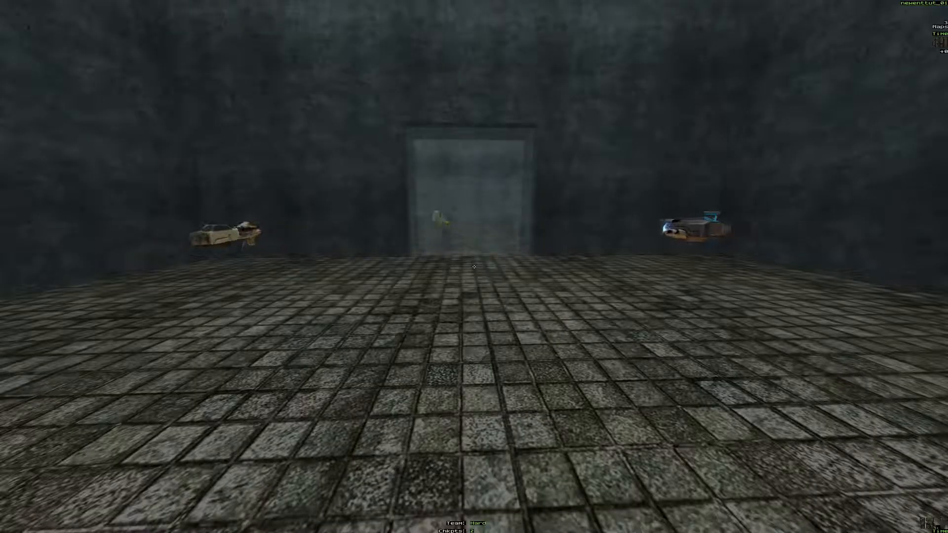
Step: View both weapons in the running map, then enter the console commands mset bfg 1 and hand 3
key(d)
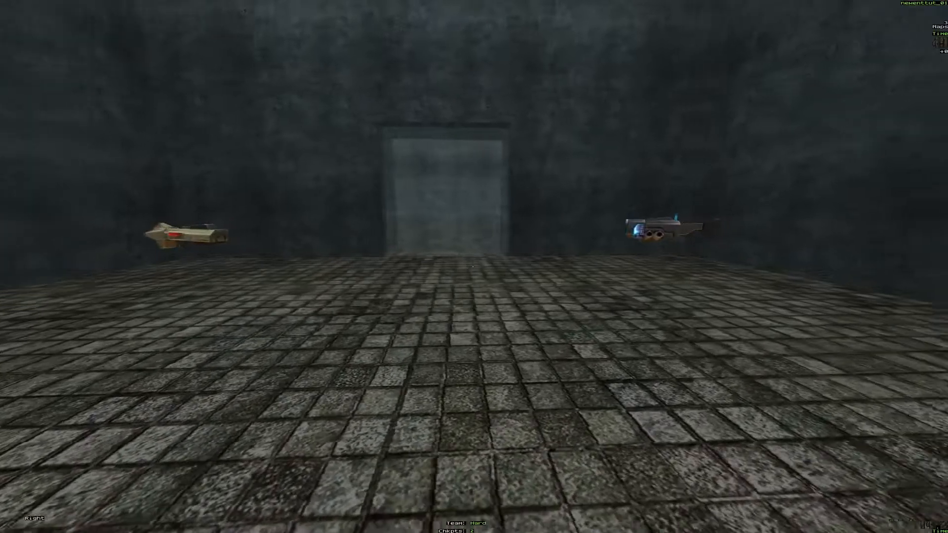
key(a)
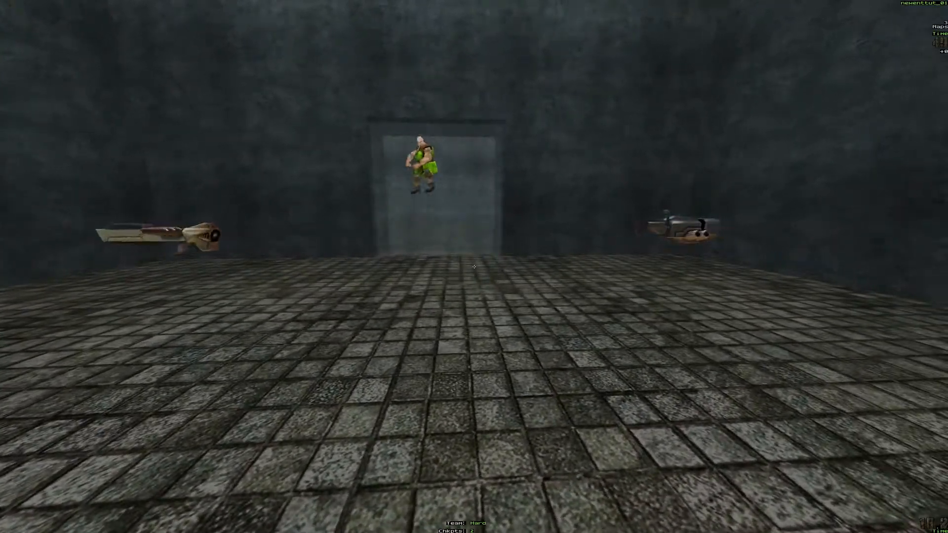
key(grave)
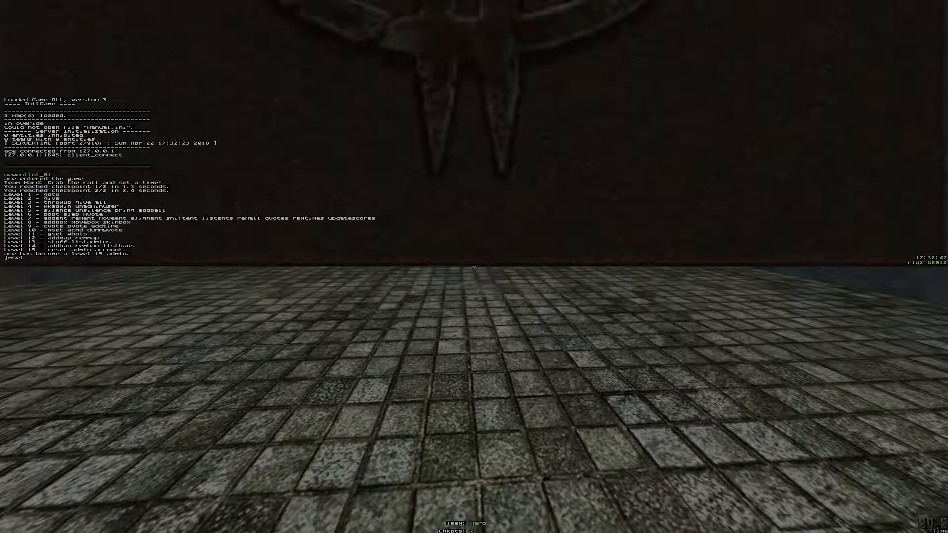
text(mset bfg 1)
key(Return)
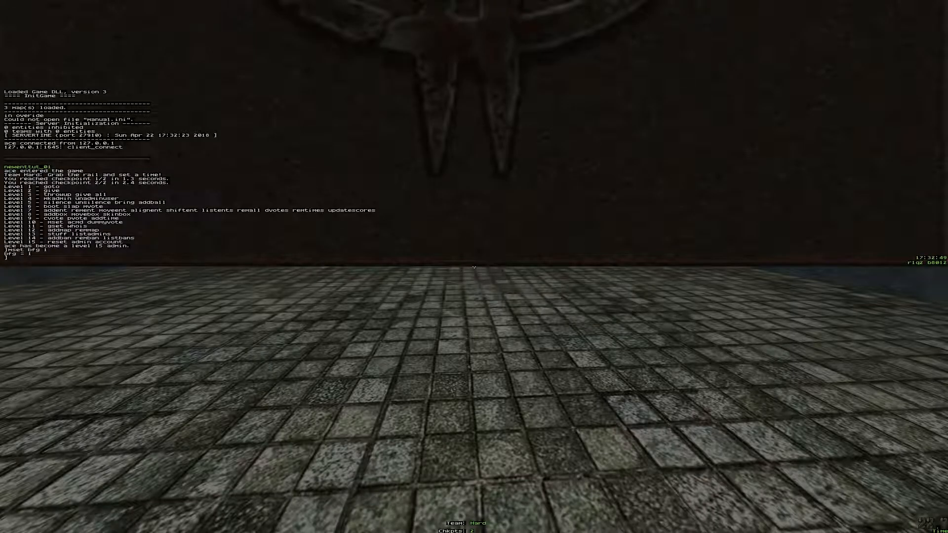
key(grave)
key(grave)
text(n)
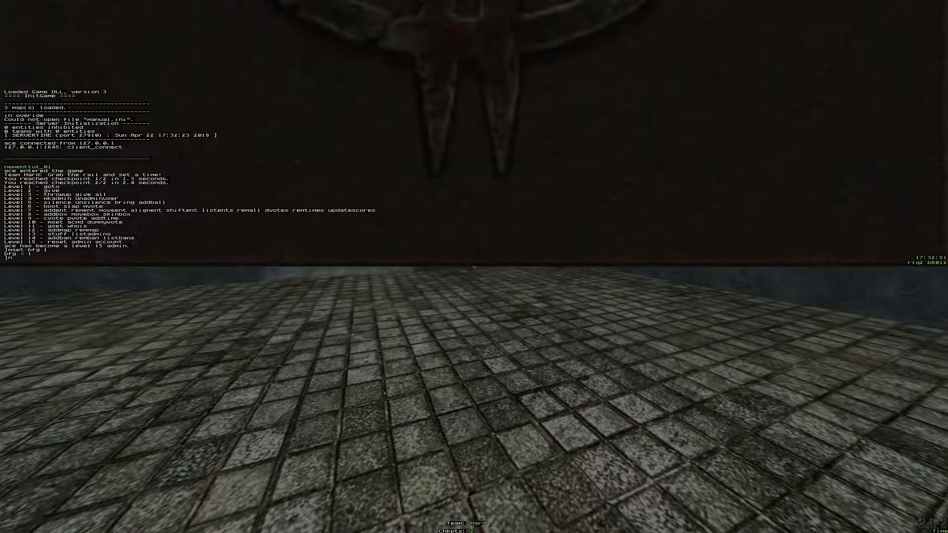
key(Return)
key(grave)
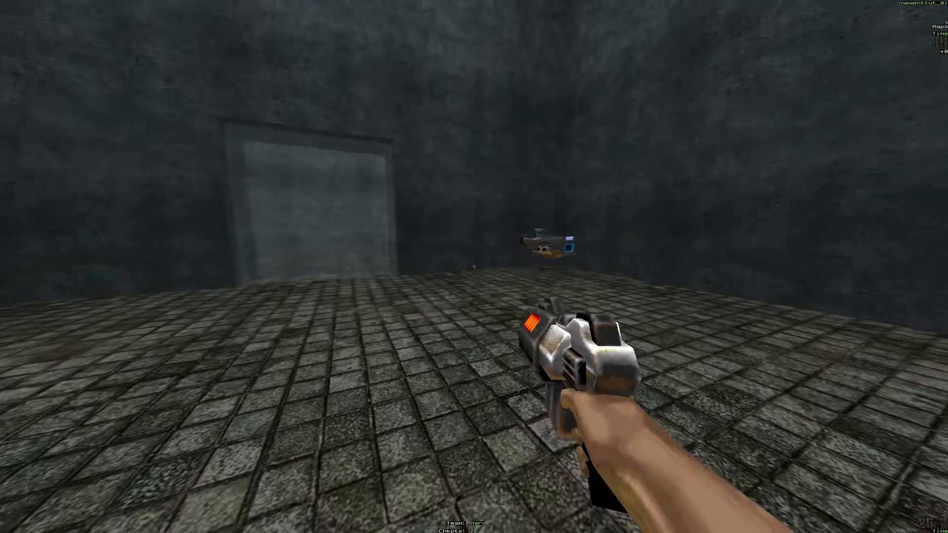
Step: Pick up the BFG in the room and test firing it
key(w)
key(a)
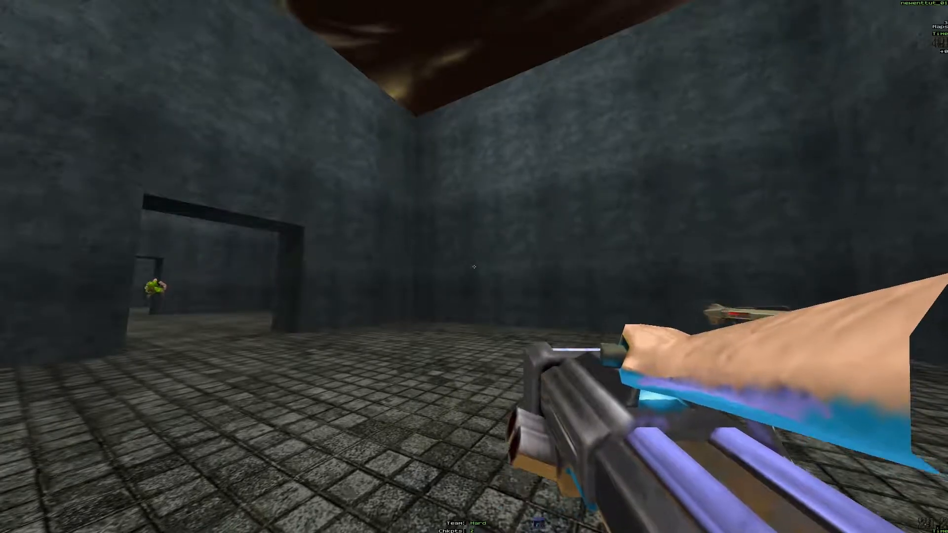
click(474, 266)
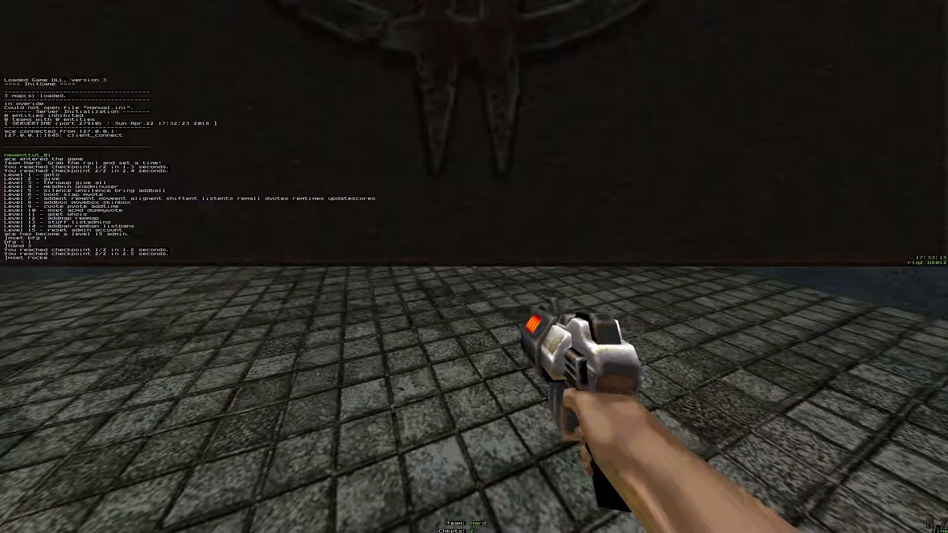
Step: Enter the mset console command for the rocket launcher, pick up the weapon in the room, and test firing it while jumping
key(Return)
key(grave)
key(w)
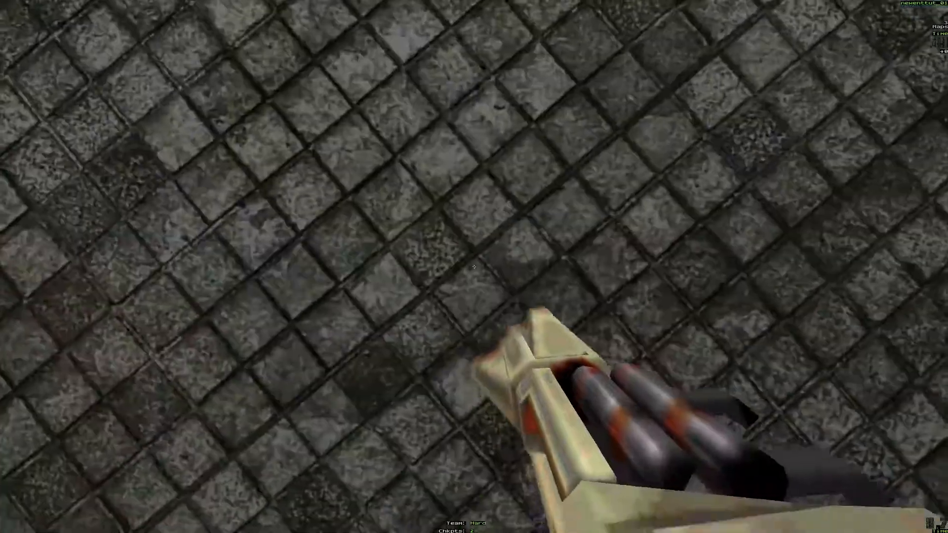
key(space)
click(474, 266)
key(space)
click(474, 267)
key(d)
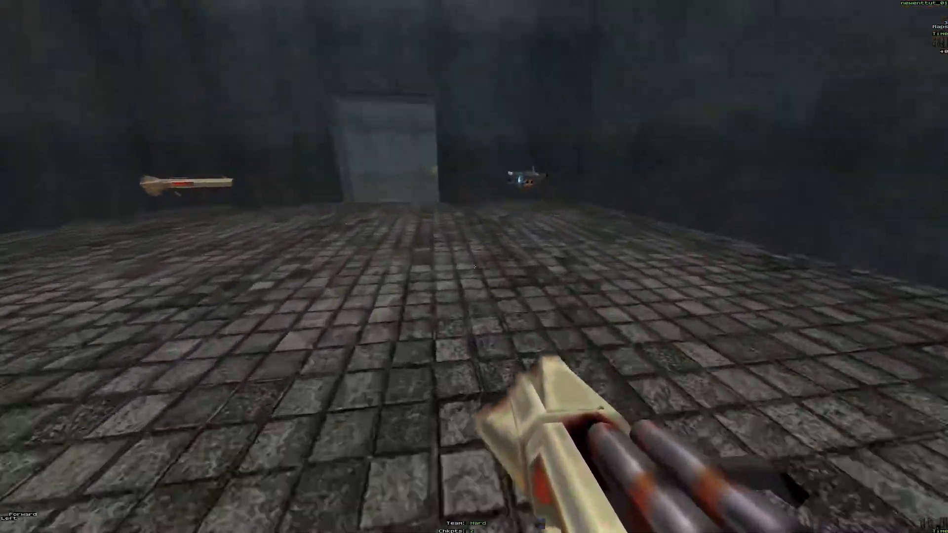
key(w)
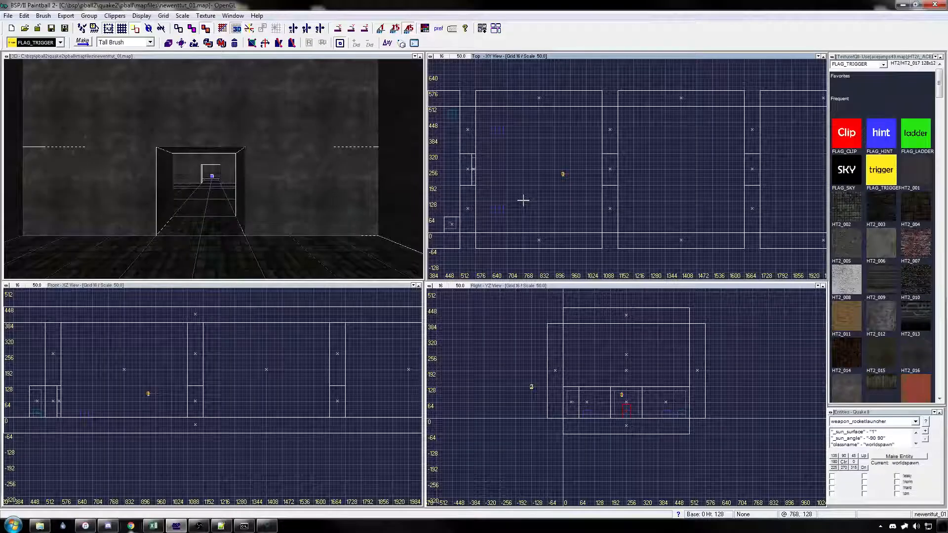
Step: Create a 16-unit-thick brush filling the far side of the doorway beyond the weapons room
key(Up)
key(Up)
key(Up)
key(Up)
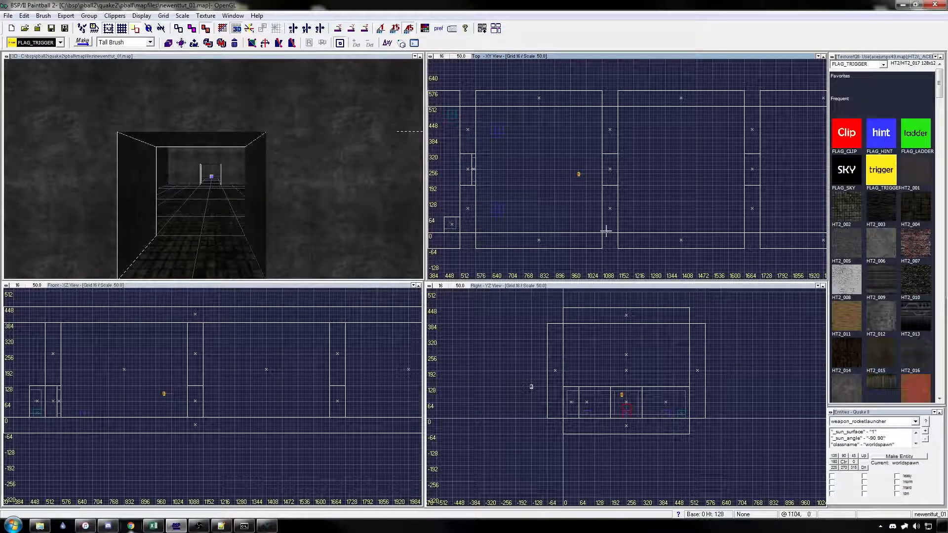
key(Left)
key(Down)
key(Down)
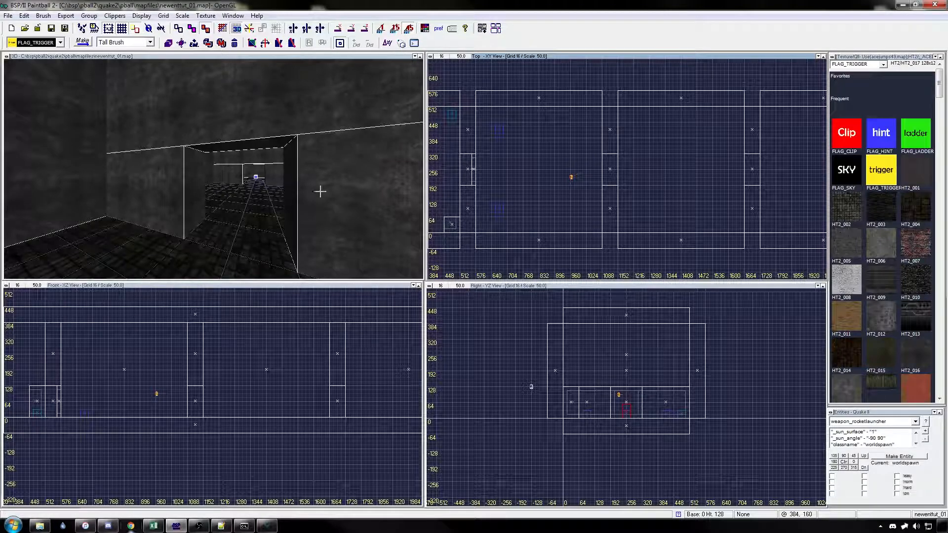
click(199, 191)
mouse_move(609, 170)
mouse_down()
mouse_move(609, 198)
mouse_move(603, 178)
mouse_up()
scroll(610, 181, up, 1)
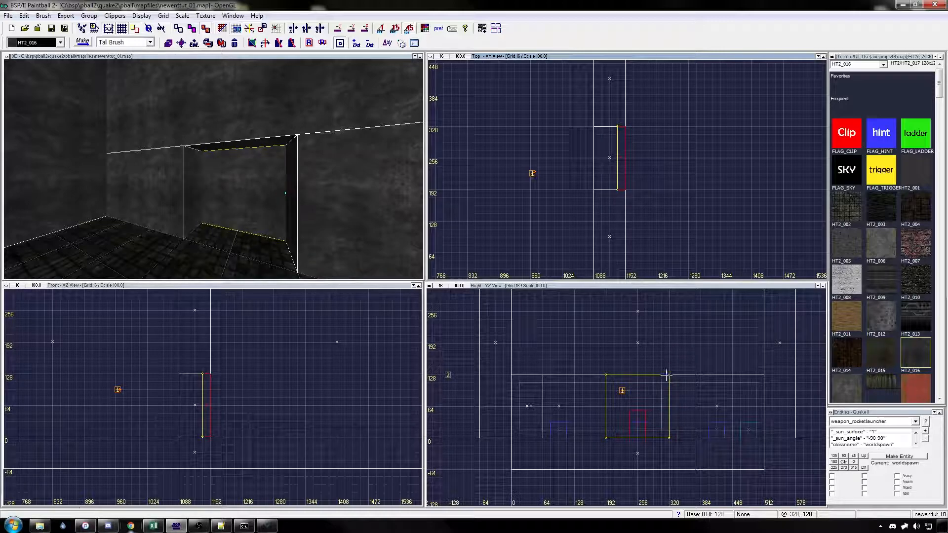
Step: Apply the Warp and Trans33 surface flags and Mist contents to the doorway brush
key(s)
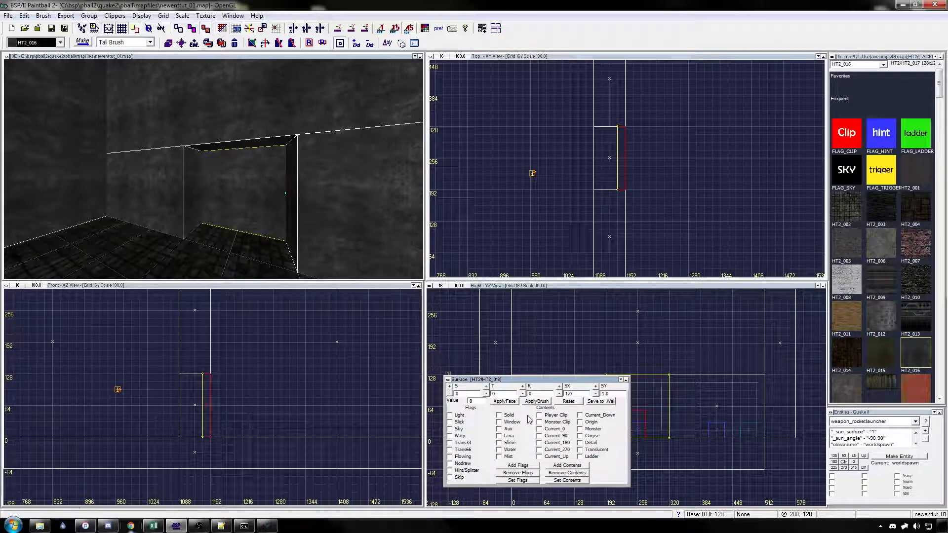
click(464, 442)
click(537, 401)
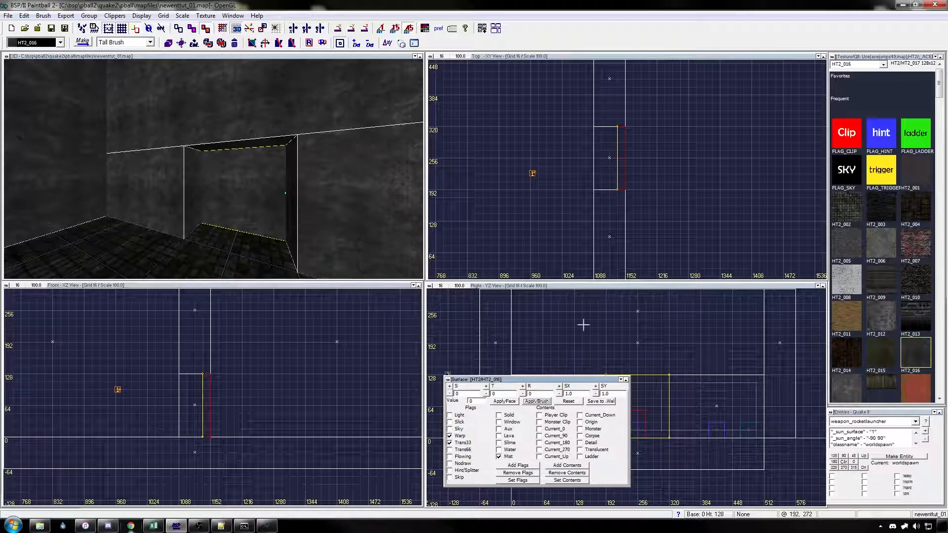
Step: Shrink a duplicate of the mist brush by 16 units on each side and at its upper and lower edges
drag(623, 119, 623, 124)
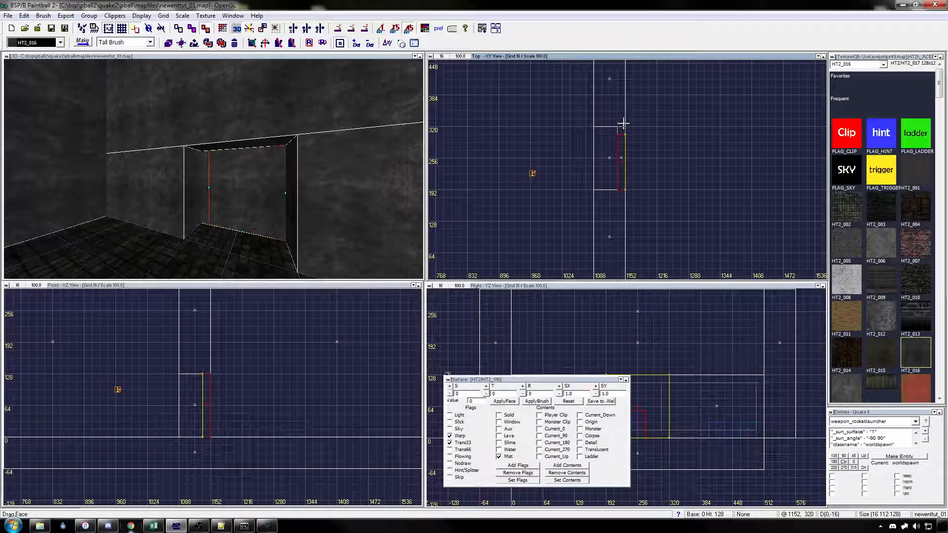
drag(624, 207, 620, 198)
drag(206, 439, 206, 434)
drag(206, 364, 206, 371)
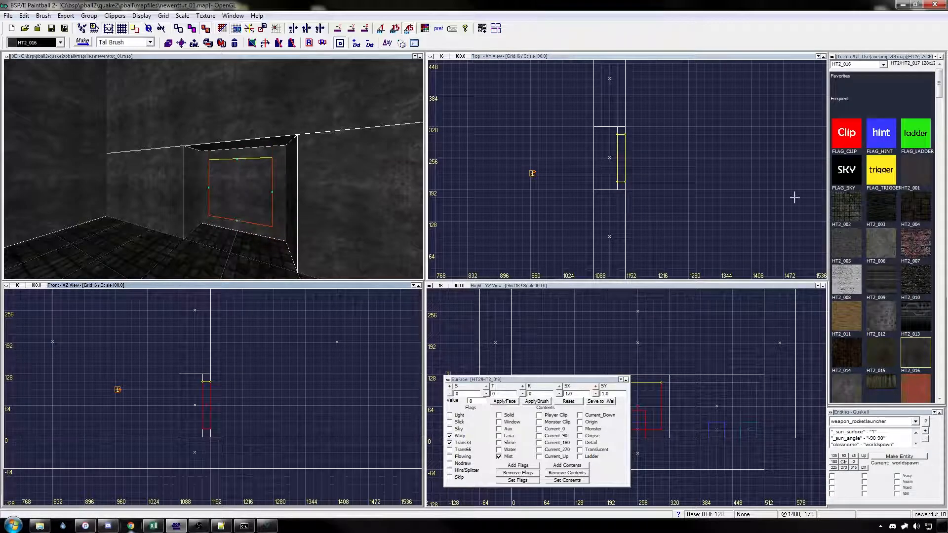
Step: Texture the smaller doorway brush with FLAG_TRIGGER and apply Player Clip and Mist contents to it
click(883, 178)
key(s)
key(s)
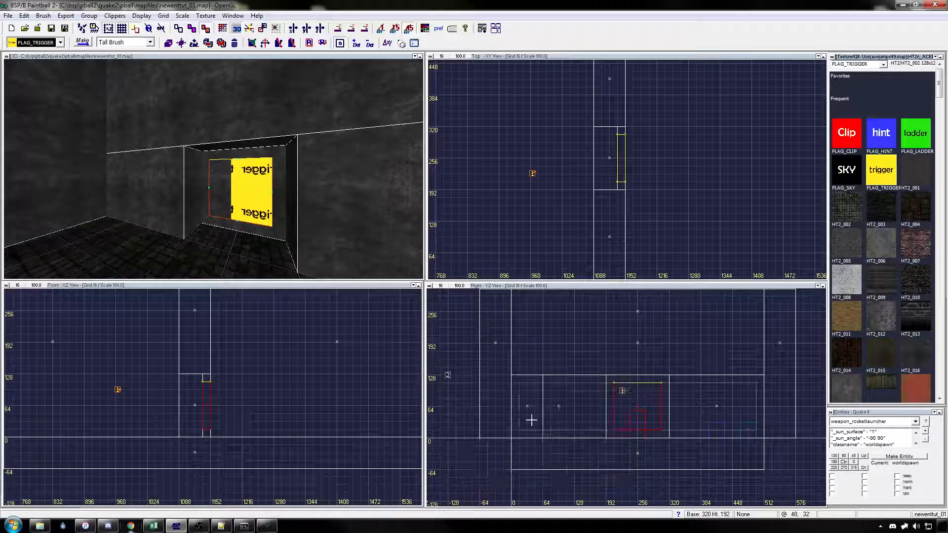
click(537, 401)
key(Escape)
Step: Check the mist brush's surface flags, then turn the smaller trigger brush into a weapon_clear entity
click(233, 185)
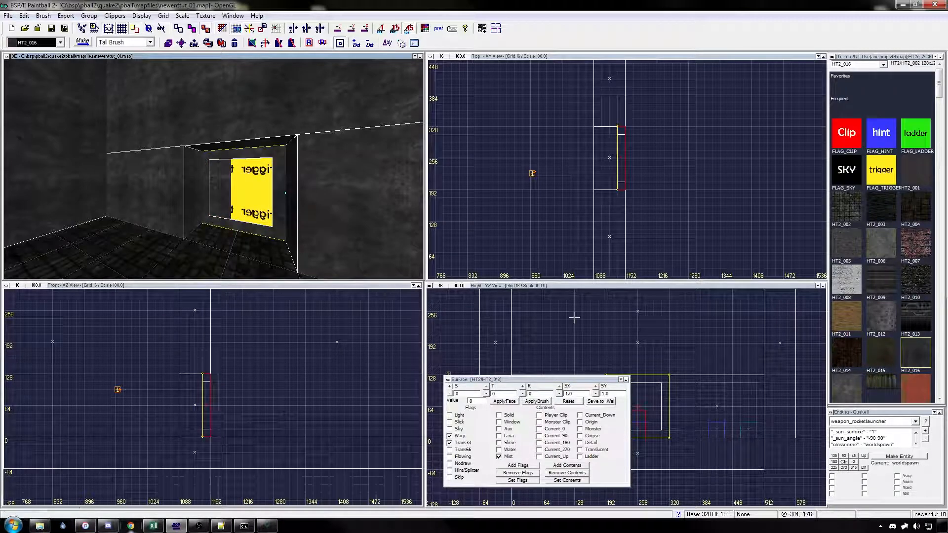
click(262, 198)
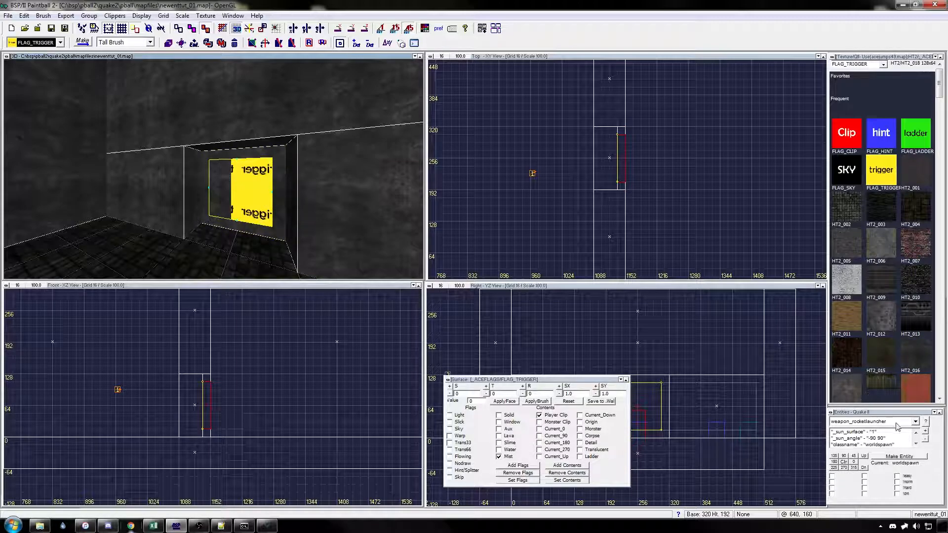
click(914, 421)
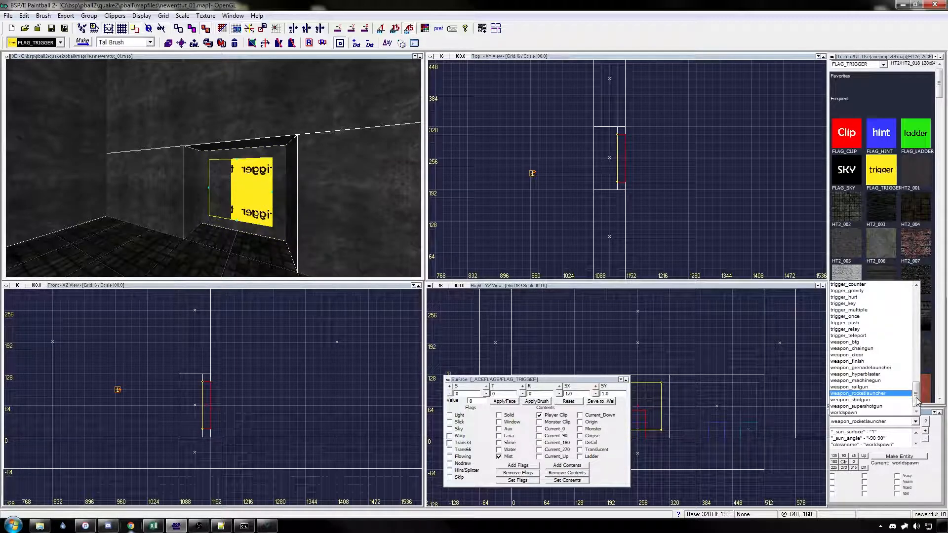
click(848, 355)
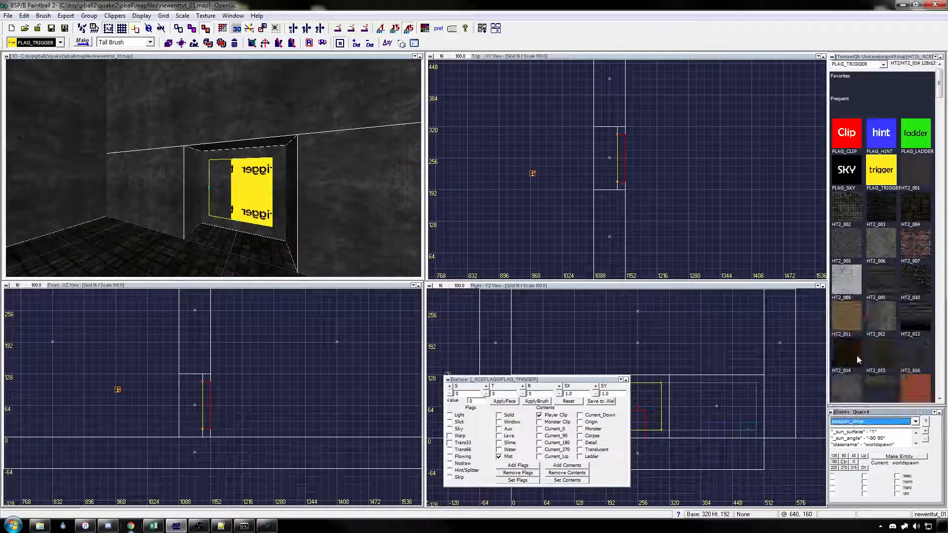
click(898, 456)
right_drag(698, 368, 697, 353)
key(Escape)
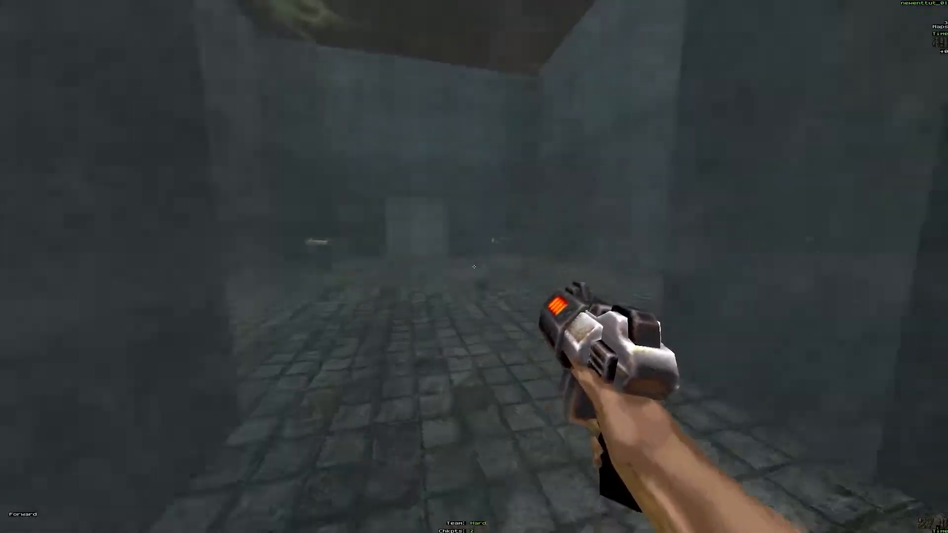
Step: Pick up a weapon in the running map and walk through the misted doorway to test the weapon_clear trigger
key(w)
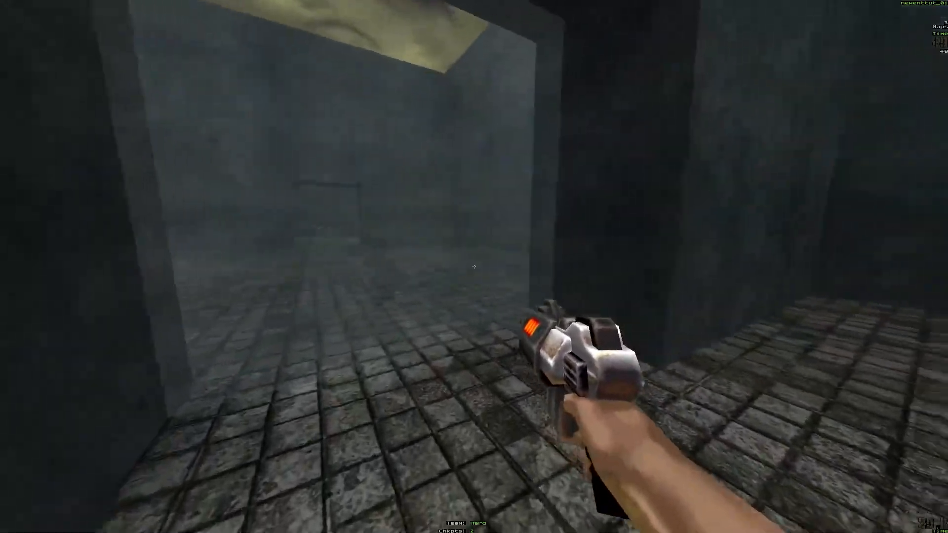
key(w)
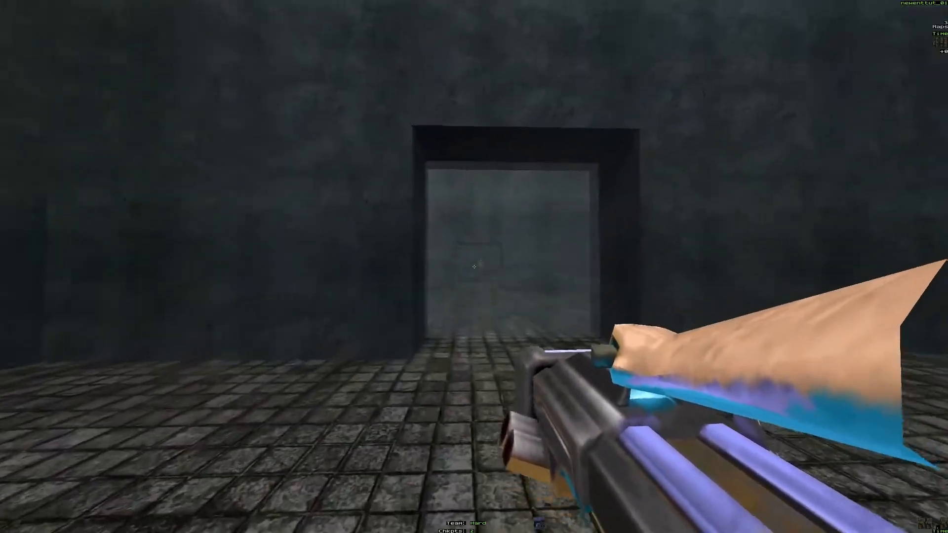
click(474, 267)
key(w)
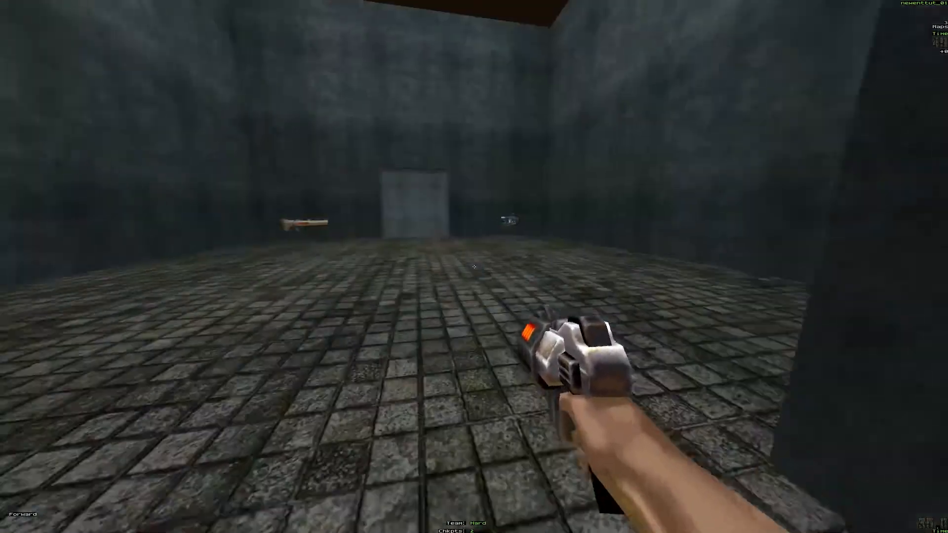
key(a)
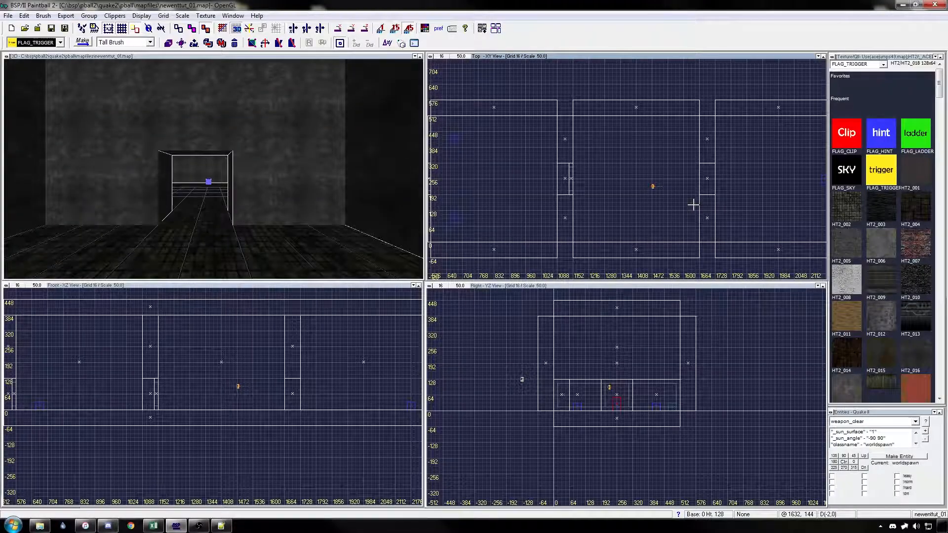
Step: Create a 16-unit-thick brush filling the far side of the doorway after the weapon_clear room
key(Up)
key(Up)
key(Up)
key(Up)
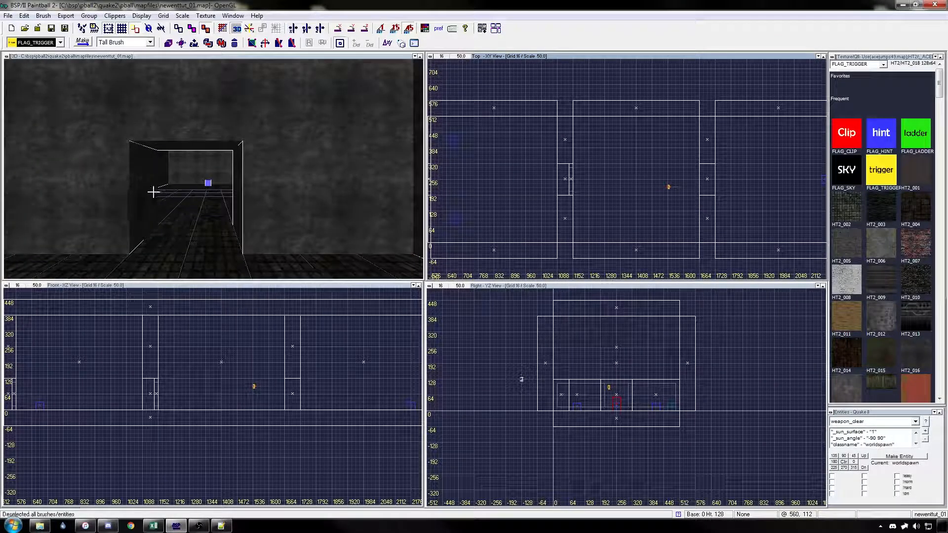
click(153, 192)
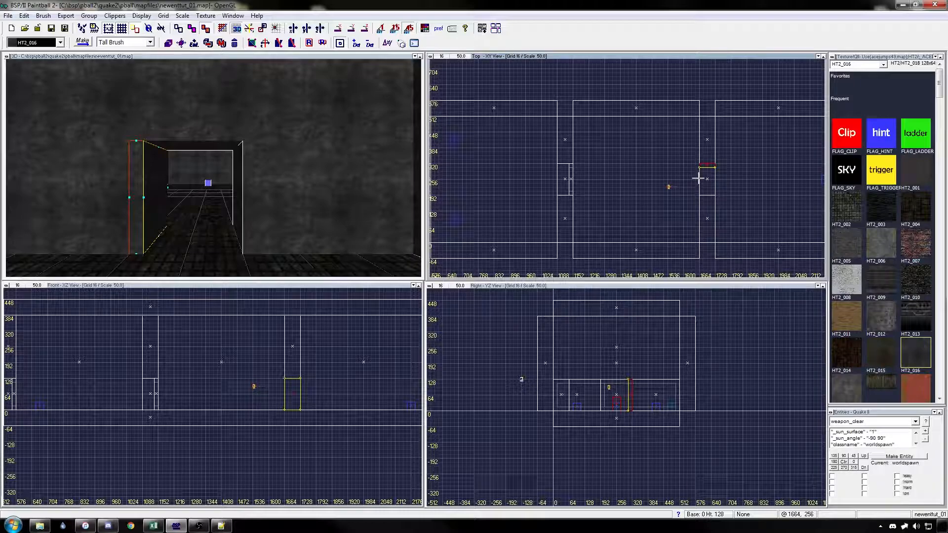
mouse_move(715, 181)
mouse_down()
mouse_move(711, 201)
mouse_move(704, 181)
mouse_up()
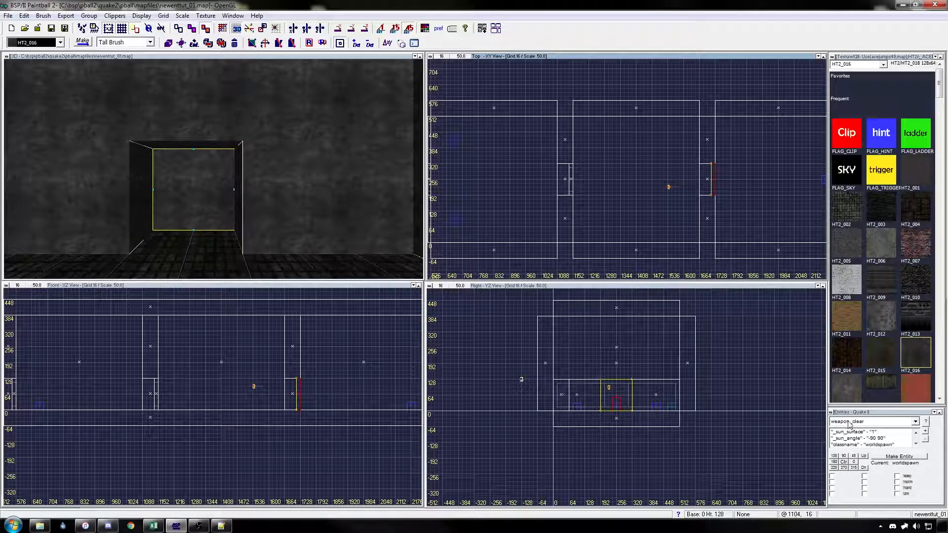
Step: Give this second doorway brush the Warp and Trans33 surface flags with Mist contents
key(s)
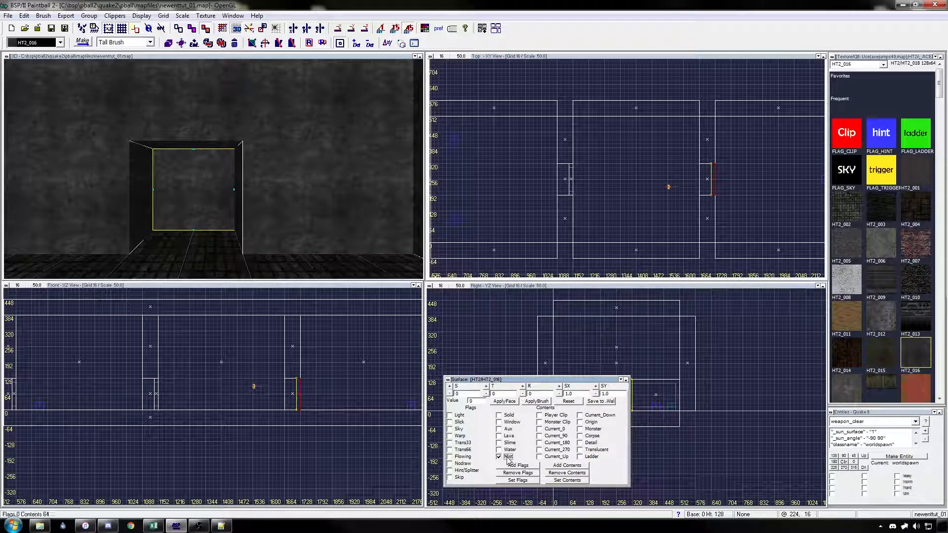
click(462, 438)
click(534, 404)
Step: Duplicate the second mist brush in place and shrink the copy by 16 units along each edge of the doorway opening
key(space)
scroll(720, 189, up, 1)
drag(715, 180, 708, 188)
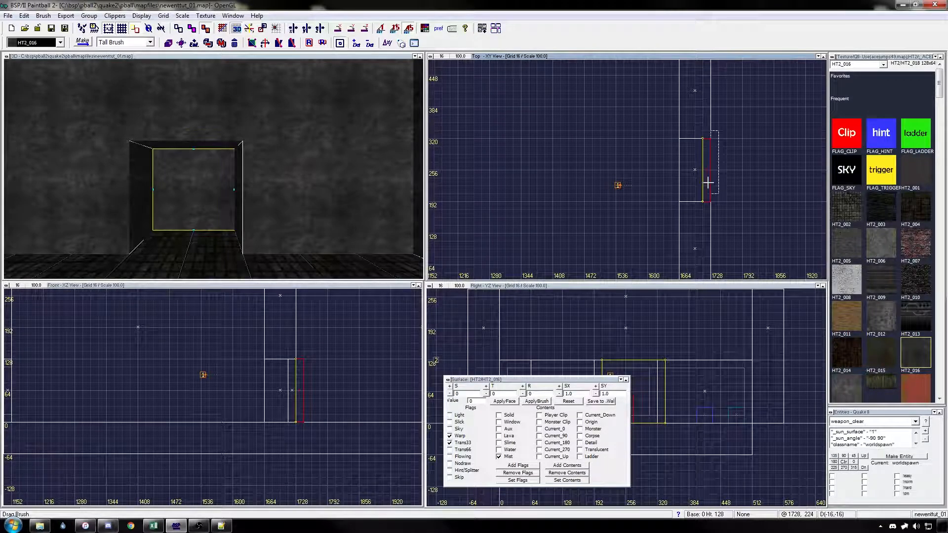
drag(294, 426, 295, 419)
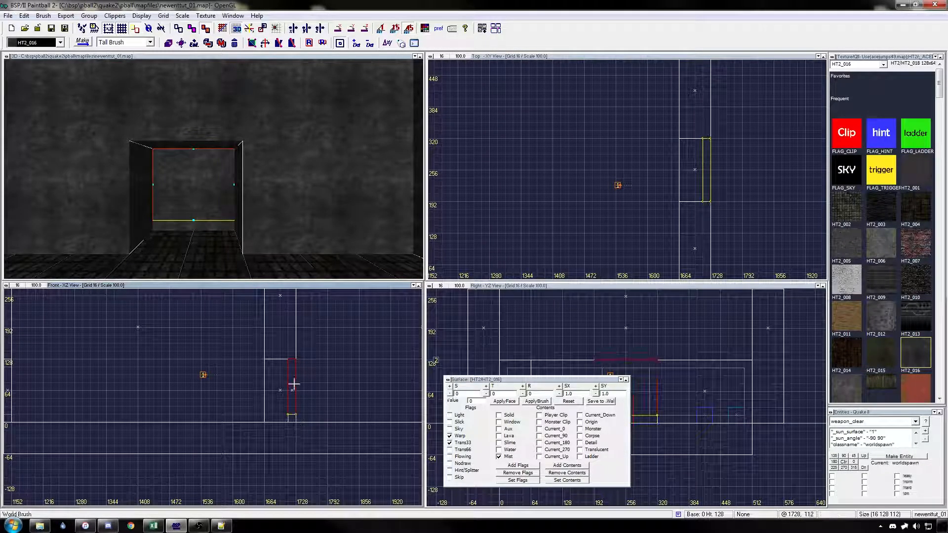
drag(292, 354, 293, 362)
drag(704, 217, 704, 209)
drag(706, 128, 705, 137)
Step: Texture the duplicated brush with FLAG_TRIGGER and apply Player Clip and Mist contents to it
click(870, 171)
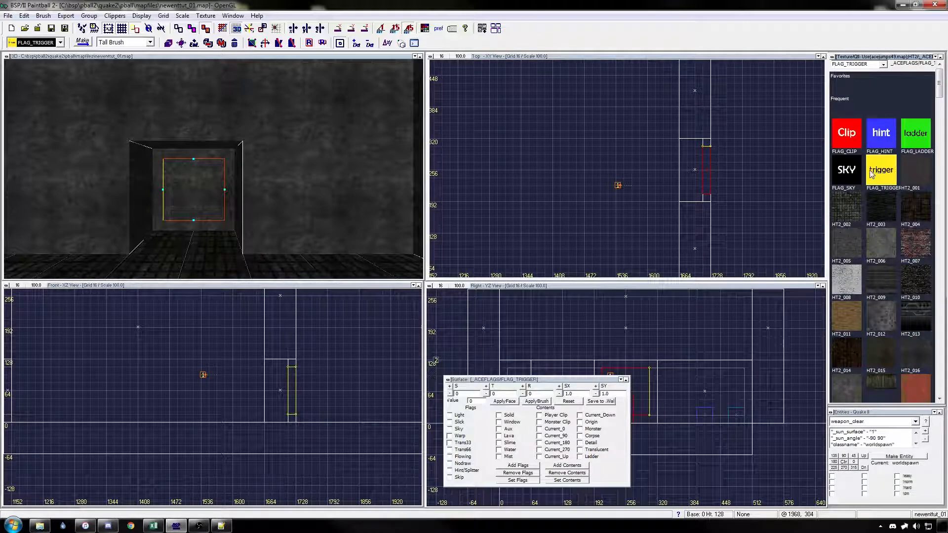
click(539, 415)
click(536, 400)
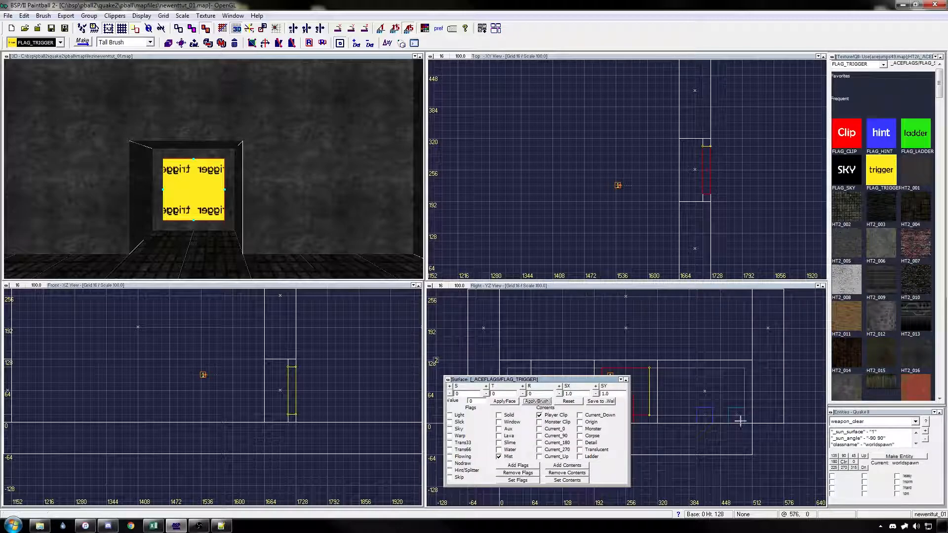
Step: Turn the second doorway's trigger brush into a cp_clear entity
click(915, 422)
drag(916, 398, 917, 316)
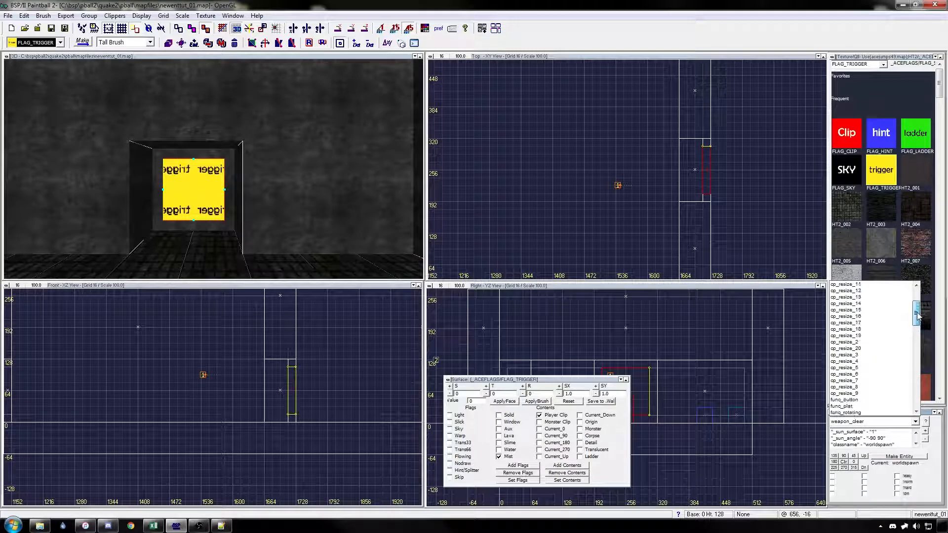
click(855, 311)
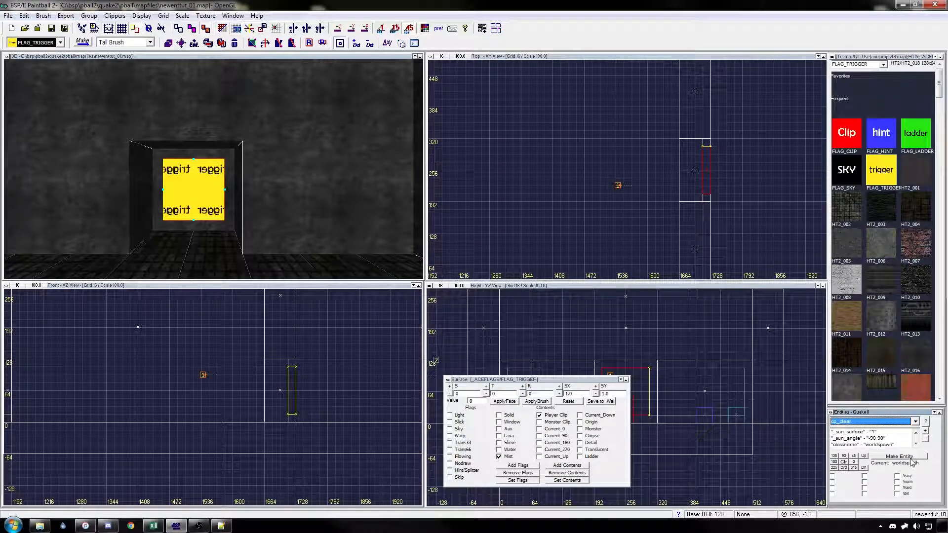
click(899, 457)
mouse_move(725, 239)
right_down()
mouse_move(696, 221)
mouse_move(650, 228)
right_up()
key(Escape)
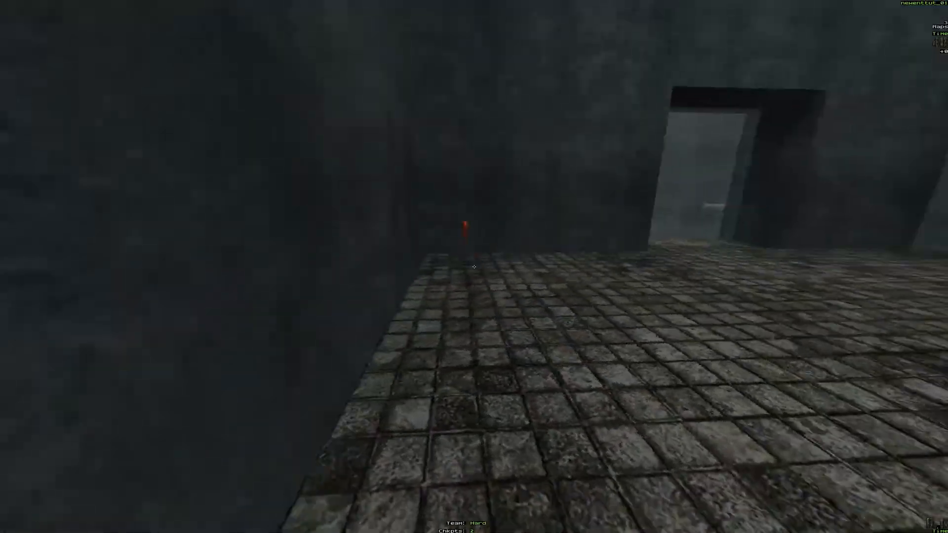
Step: Collect the checkpoints in the running map and pass through the second misted doorway to test the cp_clear trigger
key(w)
key(a)
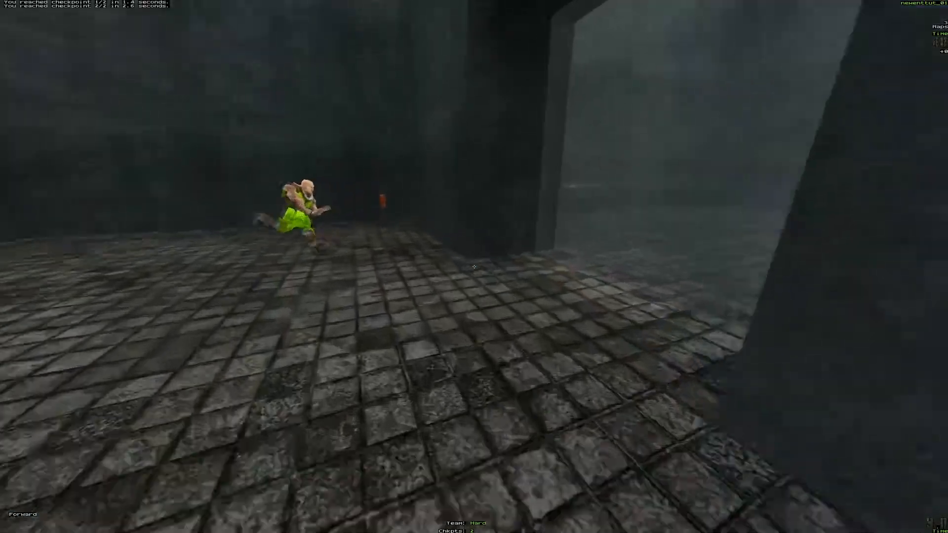
key(space)
key(w)
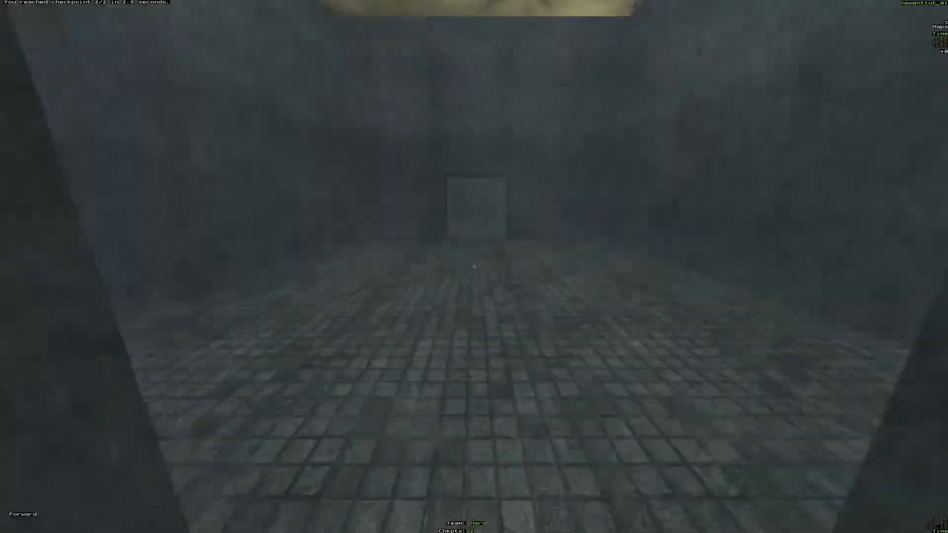
key(w)
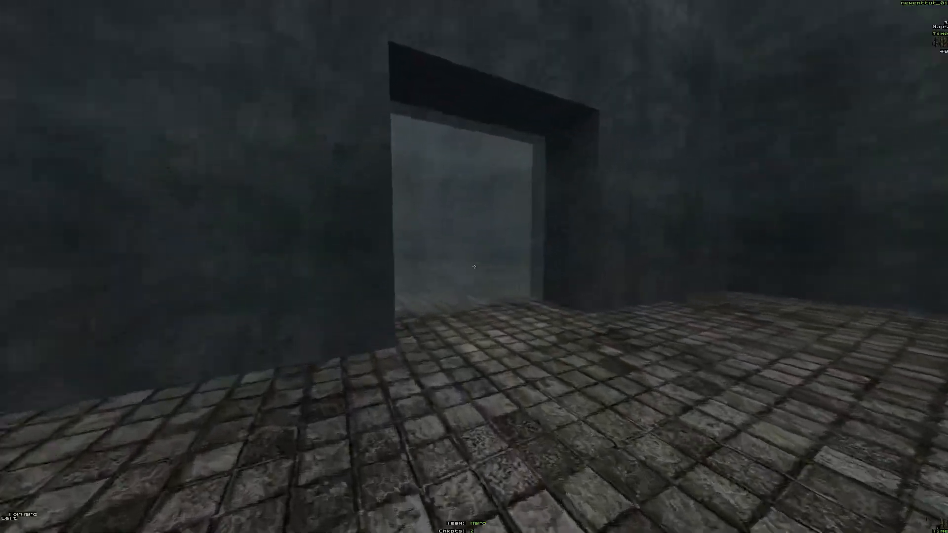
key(w)
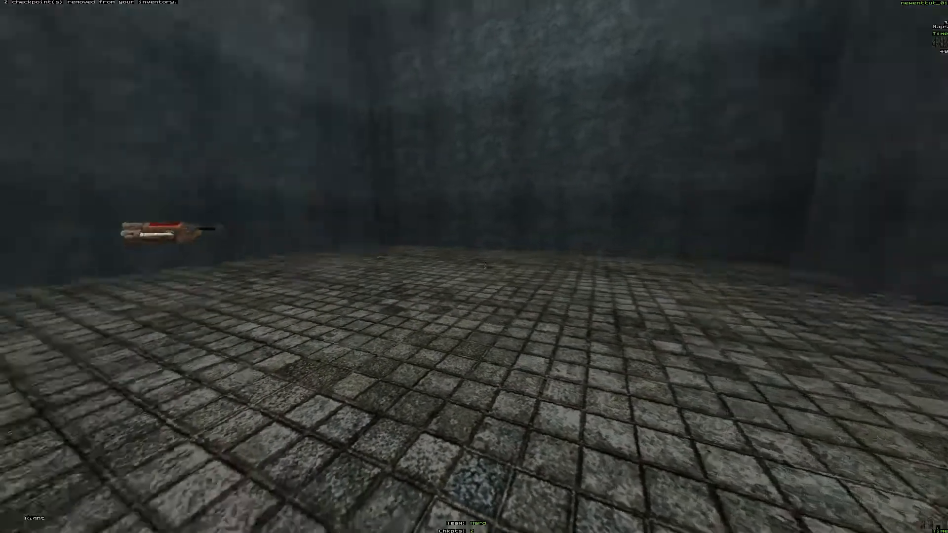
Step: Look around the room beyond the cp_clear doorway in the running map and switch back to the map editor
key(d)
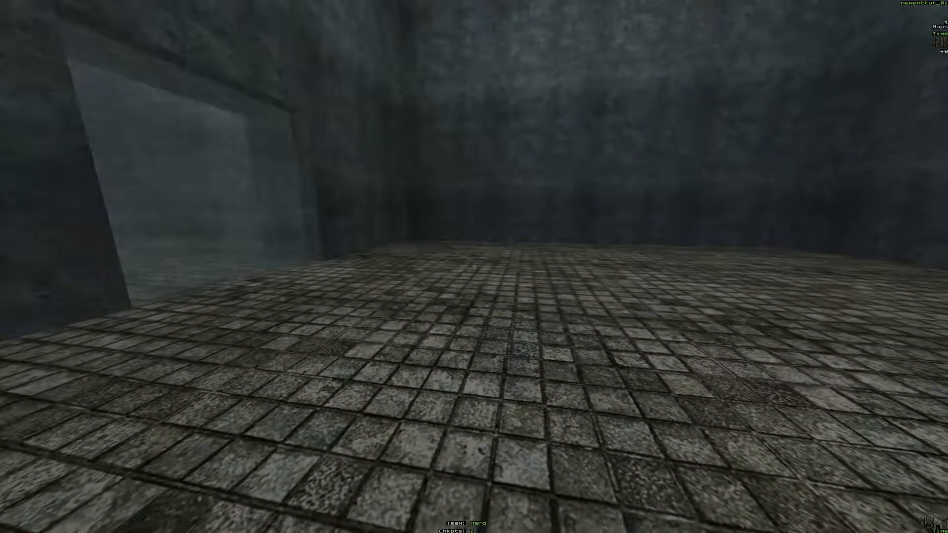
key(w)
key(alt+Tab)
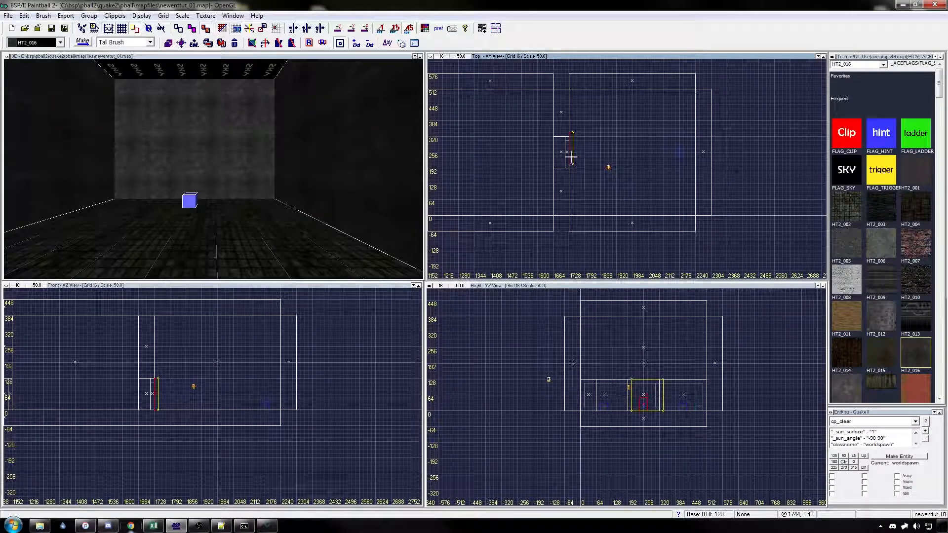
Step: Place a 128-unit-high brush along the last room's far wall and shrink a duplicate of it by 16 units at the ends, top and bottom
mouse_move(585, 155)
mouse_down()
mouse_move(674, 163)
mouse_move(695, 207)
mouse_move(692, 89)
mouse_move(682, 100)
mouse_up()
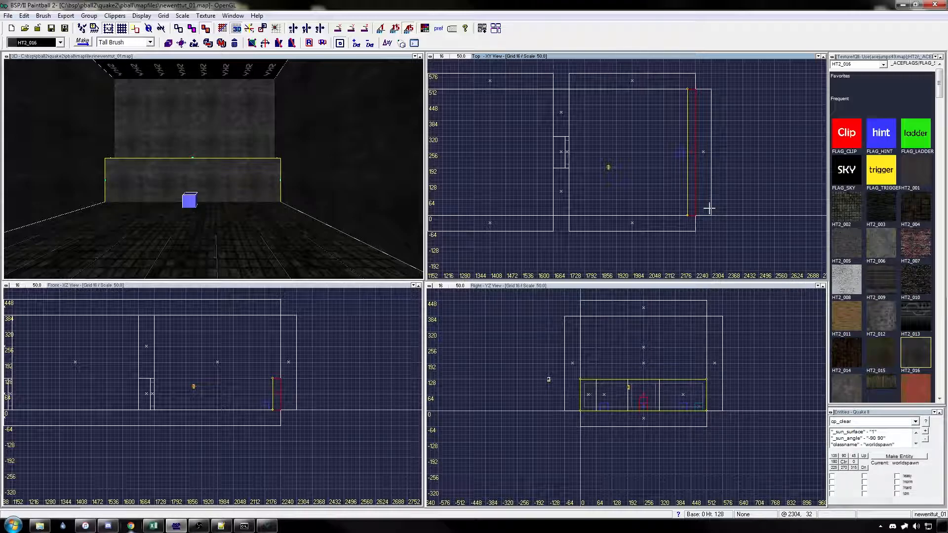
right_drag(708, 208, 683, 209)
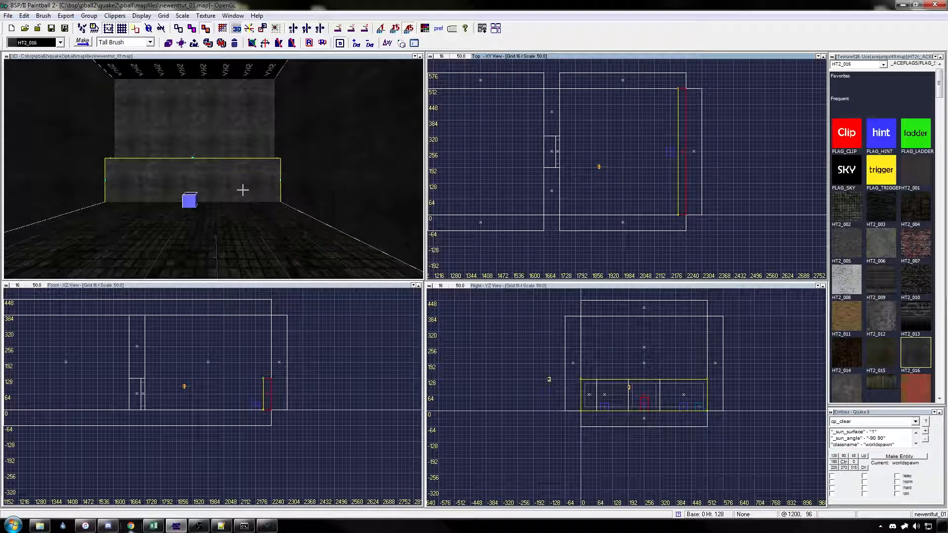
drag(688, 202, 683, 209)
click(681, 213)
drag(684, 83, 684, 90)
scroll(673, 419, up, 3)
drag(673, 418, 673, 410)
drag(661, 327, 663, 336)
Step: Texture the duplicated far-wall brush with FLAG_TRIGGER and reduce its thickness to 16 units
click(877, 173)
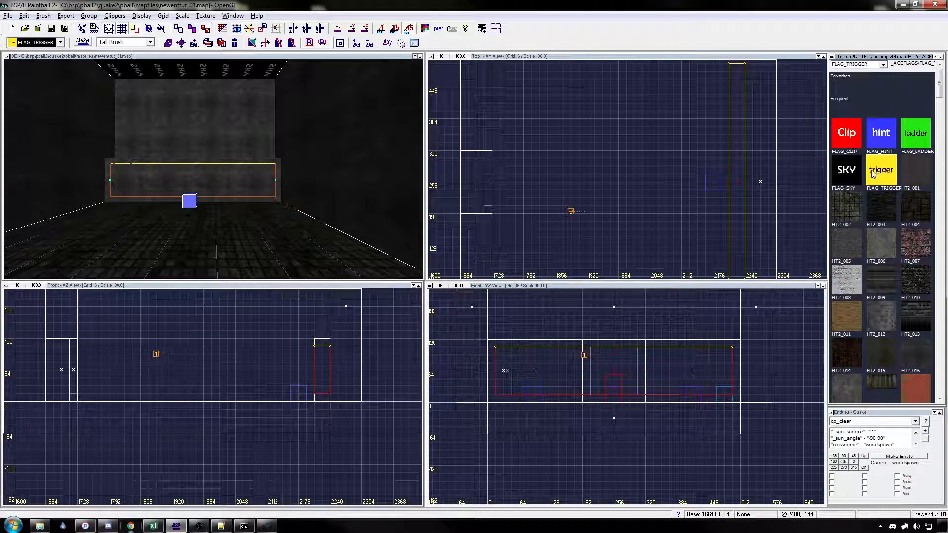
double_click(873, 173)
drag(777, 192, 768, 195)
right_drag(753, 275, 742, 255)
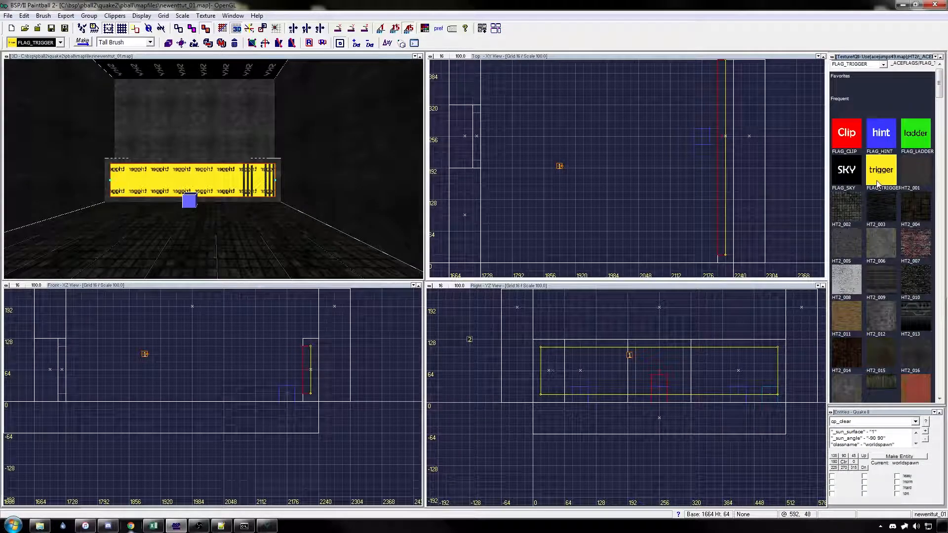
Step: Apply Player Clip and Mist contents to the far-wall trigger brush
key(s)
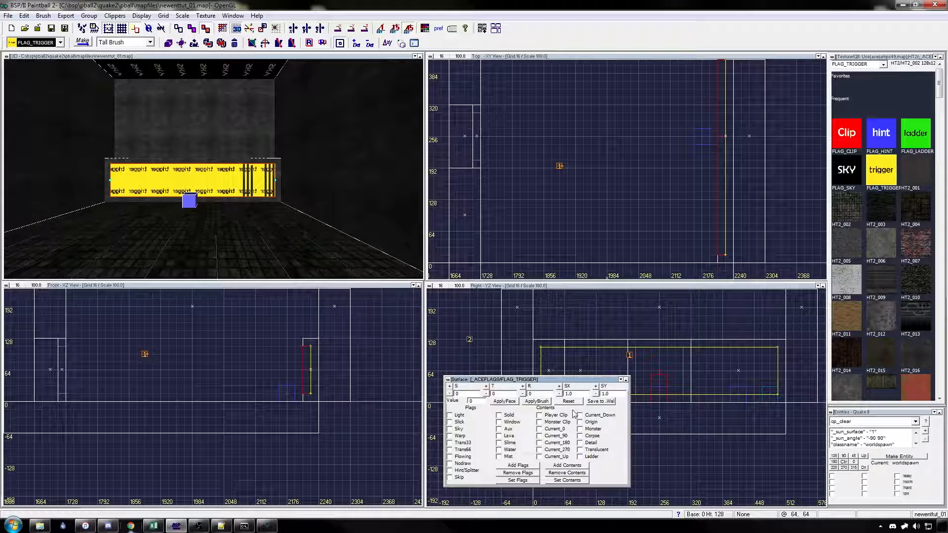
click(539, 415)
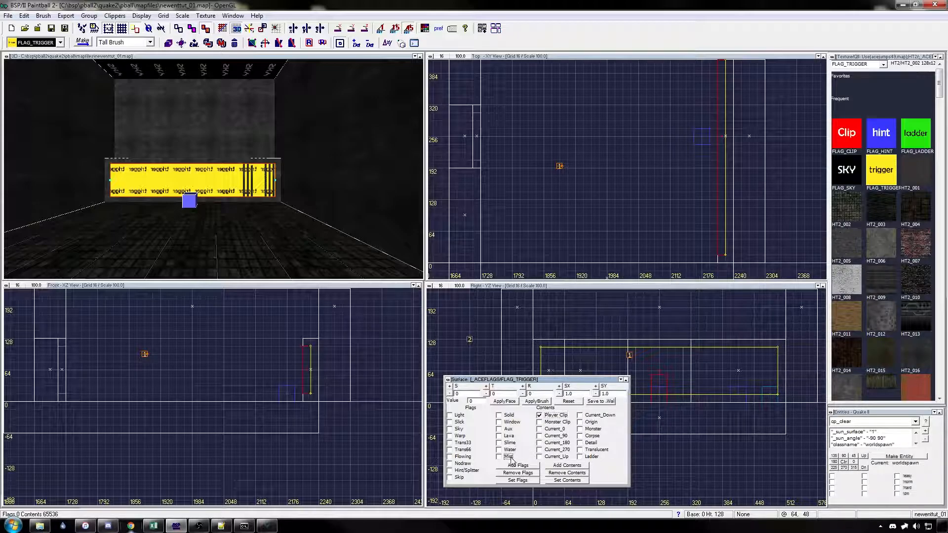
click(544, 402)
Step: Turn the far-wall trigger brush into a weapon_finish entity and deselect it
click(916, 423)
scroll(913, 390, down, 10)
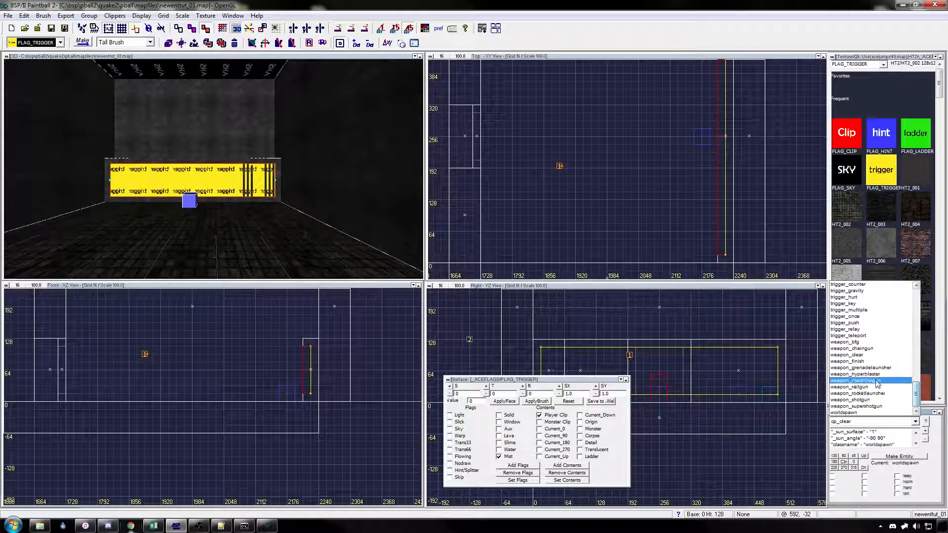
click(861, 361)
click(899, 458)
key(Escape)
right_drag(703, 245, 633, 242)
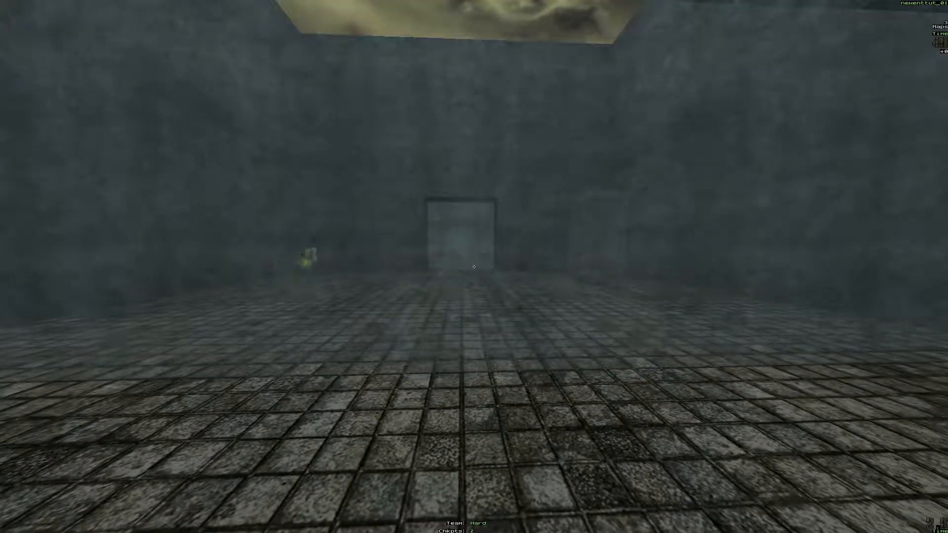
Step: Set the running map's required checkpoints to zero with the console command mset checkpoint_total 0
key(grave)
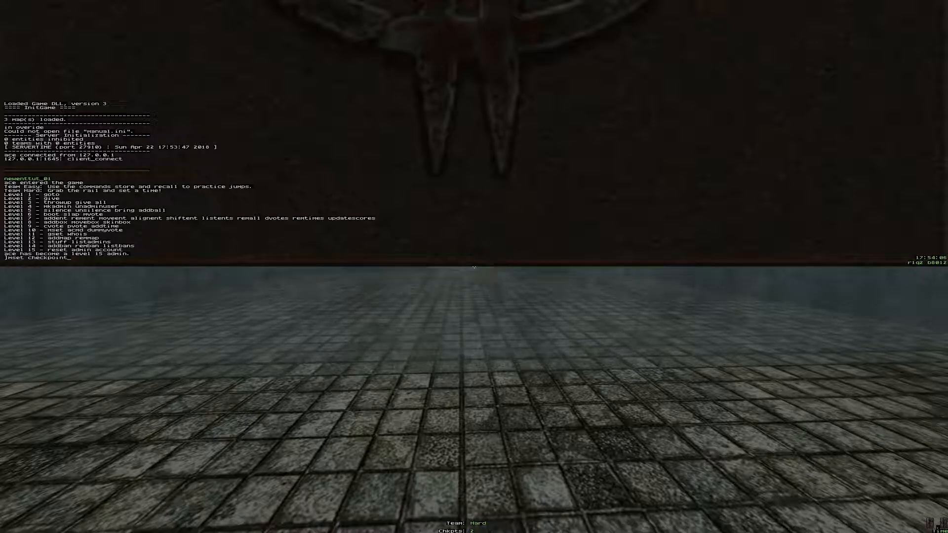
text(mset checkpoint_total 2)
key(Return)
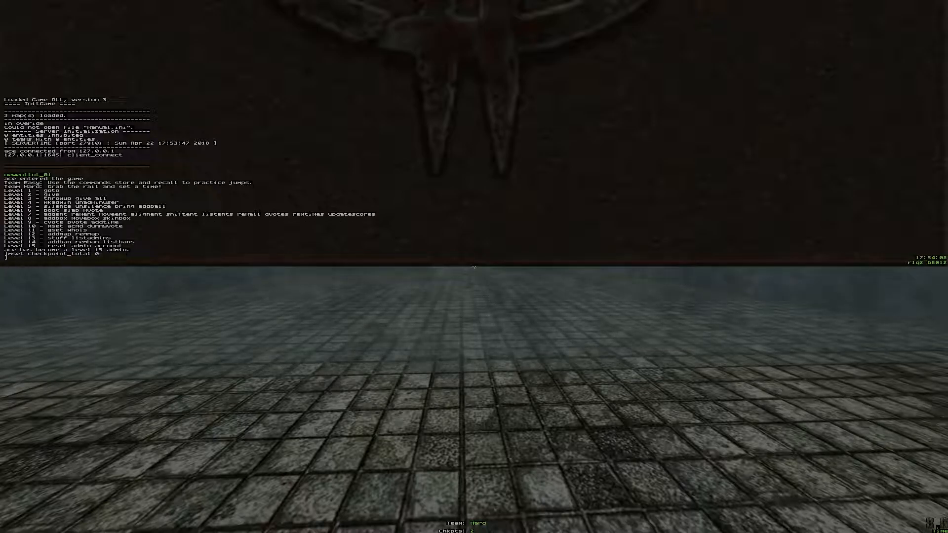
key(grave)
Step: Join the Hard team, collect both checkpoints and run up to the misted cp_clear doorway
key(Tab)
key(Return)
key(w)
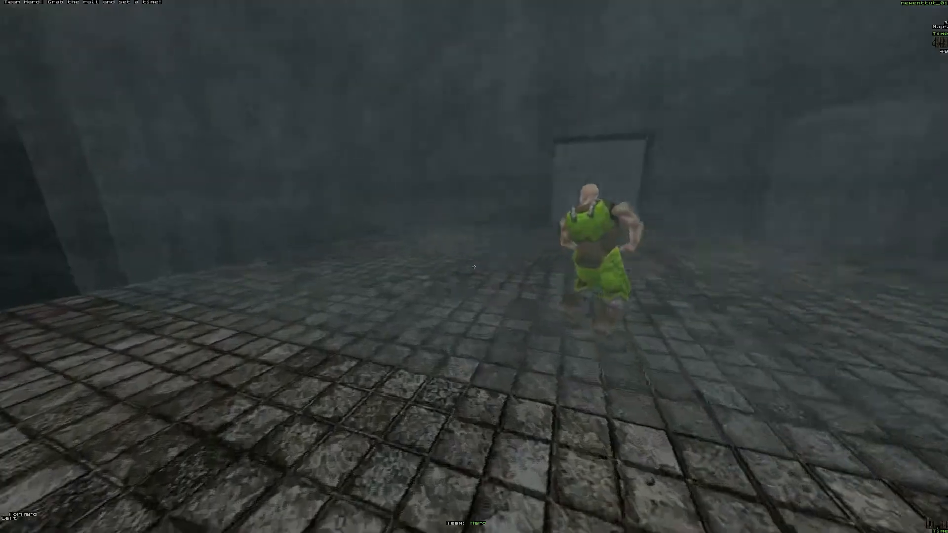
key(d)
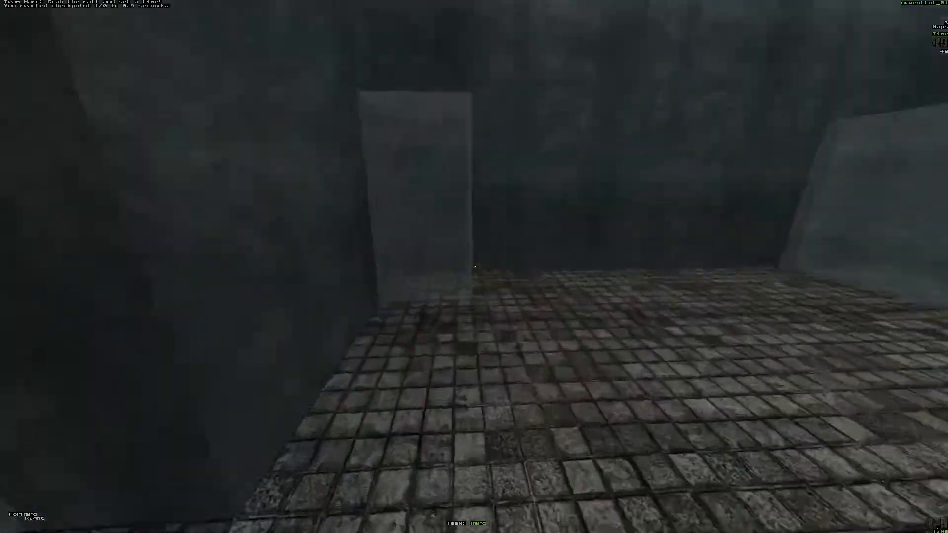
key(a)
key(d)
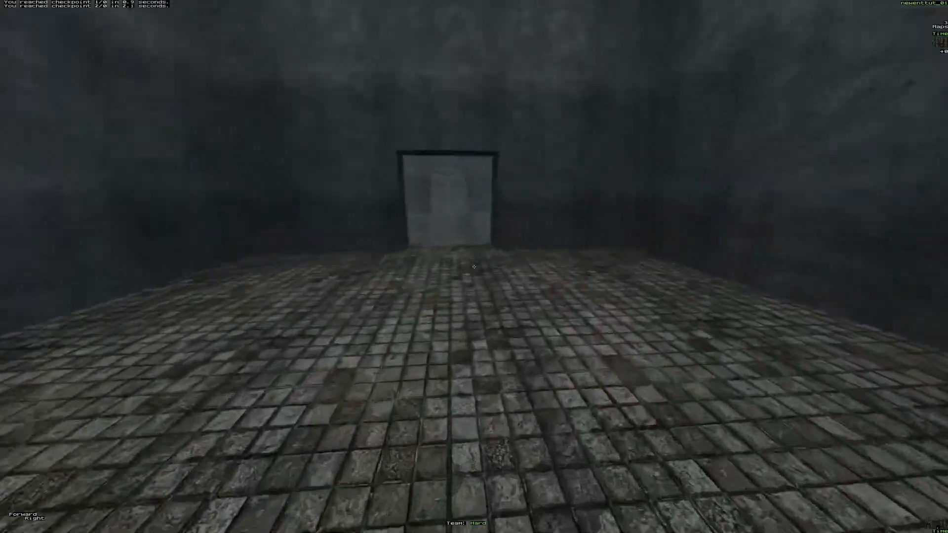
key(w)
key(d)
key(w)
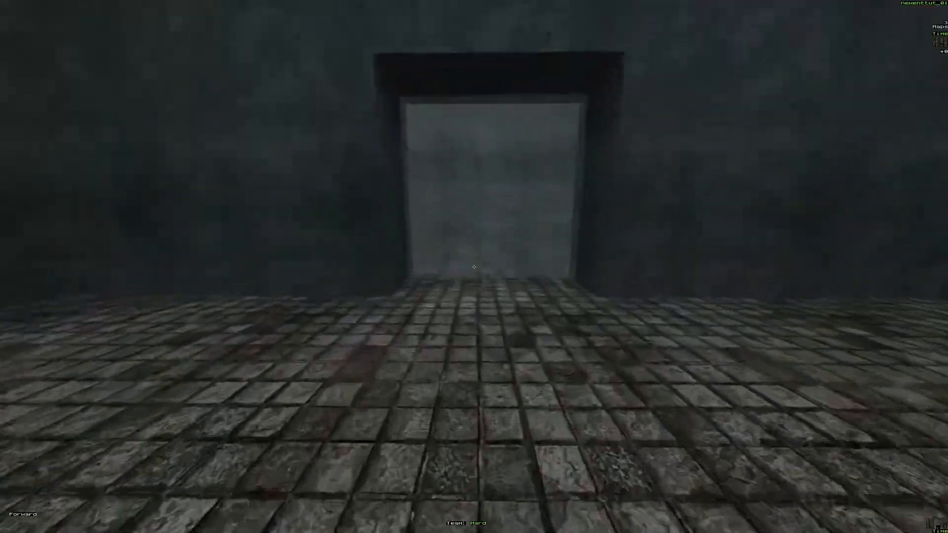
Step: Run through the last room into the misted far wall to test the weapon_finish trigger
key(a)
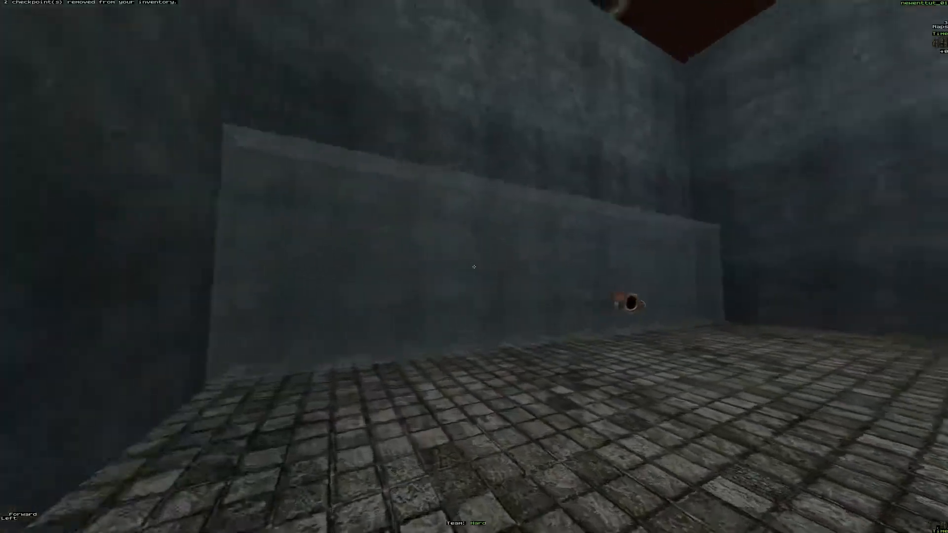
key(w)
key(d)
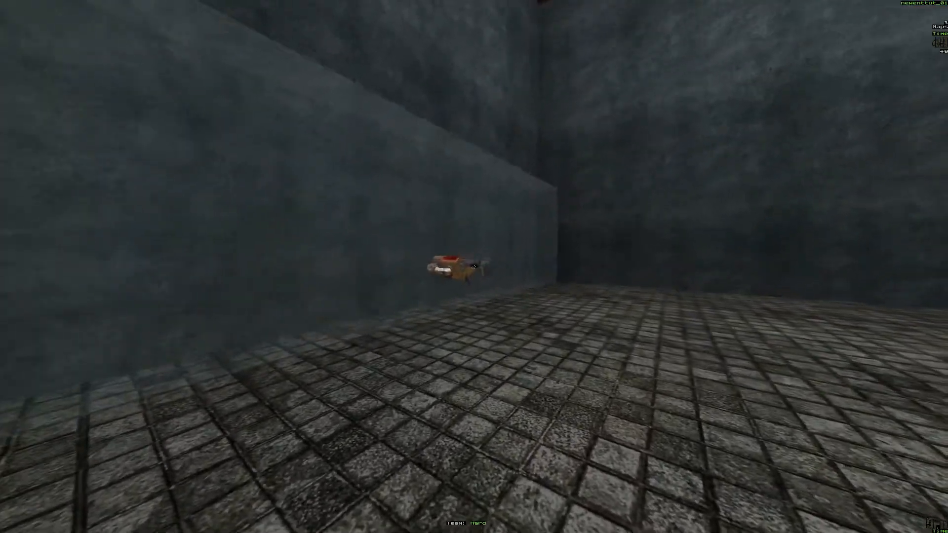
key(a)
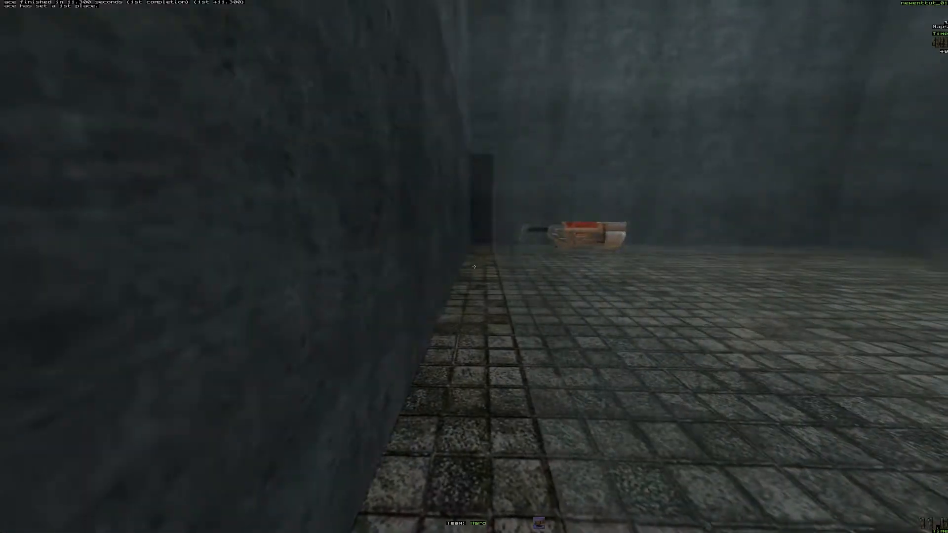
key(d)
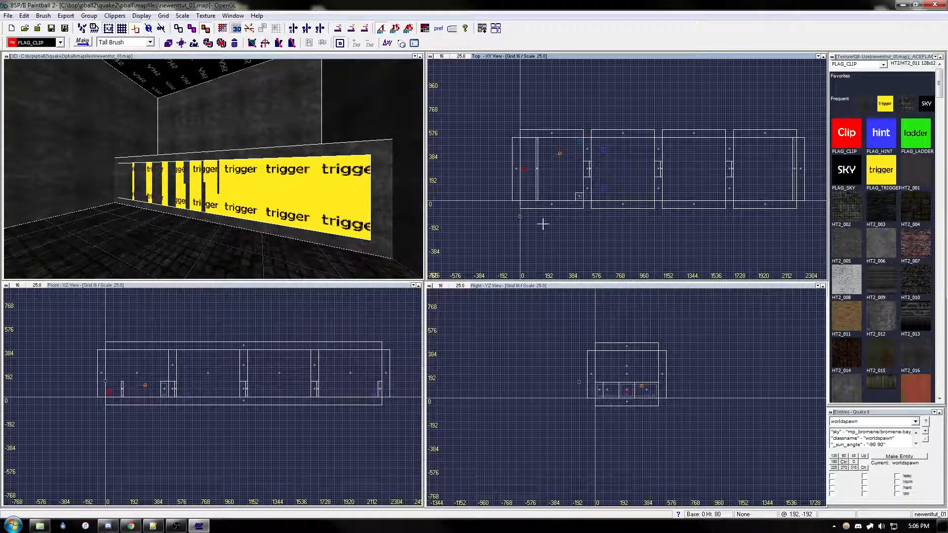
Step: Make a 16 × 128 × 128 brush from the first room's long trigger wall and place it against the side wall near x 256
right_drag(561, 213, 560, 207)
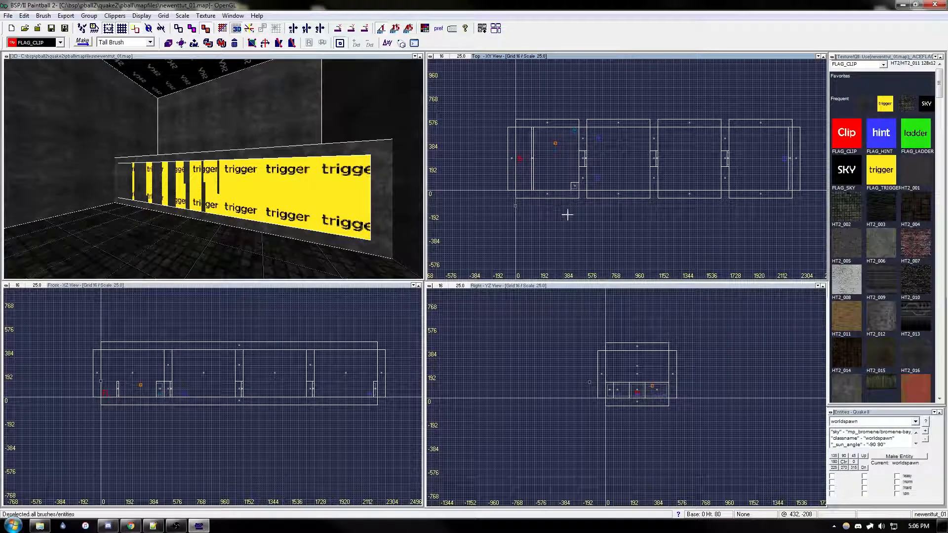
click(533, 158)
mouse_move(579, 163)
right_down()
mouse_move(586, 173)
mouse_move(547, 179)
right_up()
scroll(529, 190, up, 1)
drag(528, 187, 560, 190)
mouse_move(559, 73)
mouse_down()
mouse_move(556, 184)
mouse_move(557, 175)
mouse_up()
Step: Duplicate the small wall brush in the first room in place and shrink the copy to 16 × 96 × 96
key(Up)
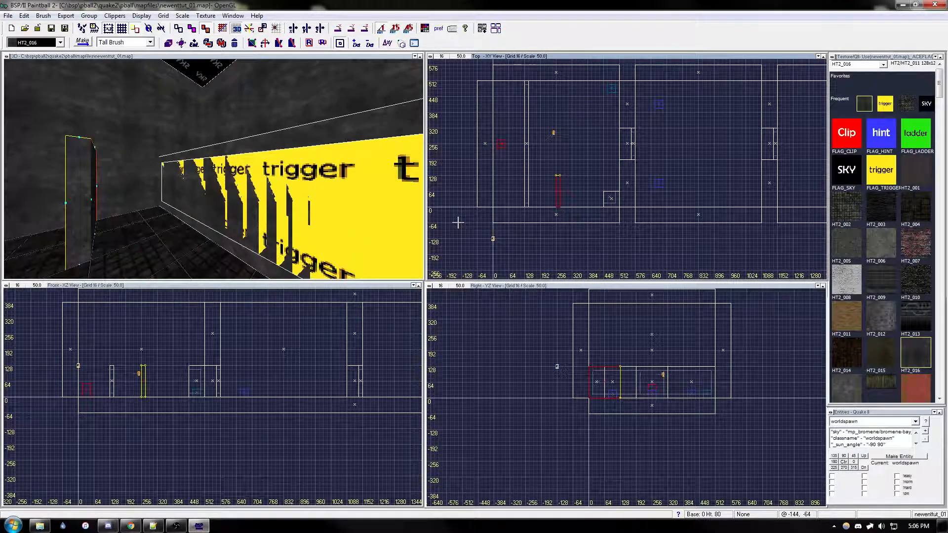
key(Left)
key(Down)
key(Right)
key(Up)
key(Up)
key(Up)
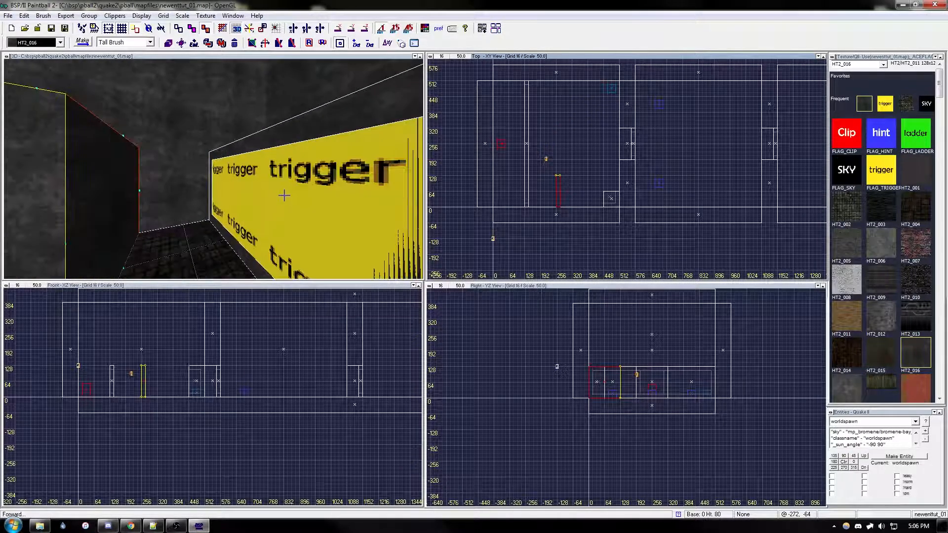
key(Left)
key(Down)
click(176, 197)
scroll(532, 205, up, 1)
key(ctrl+v)
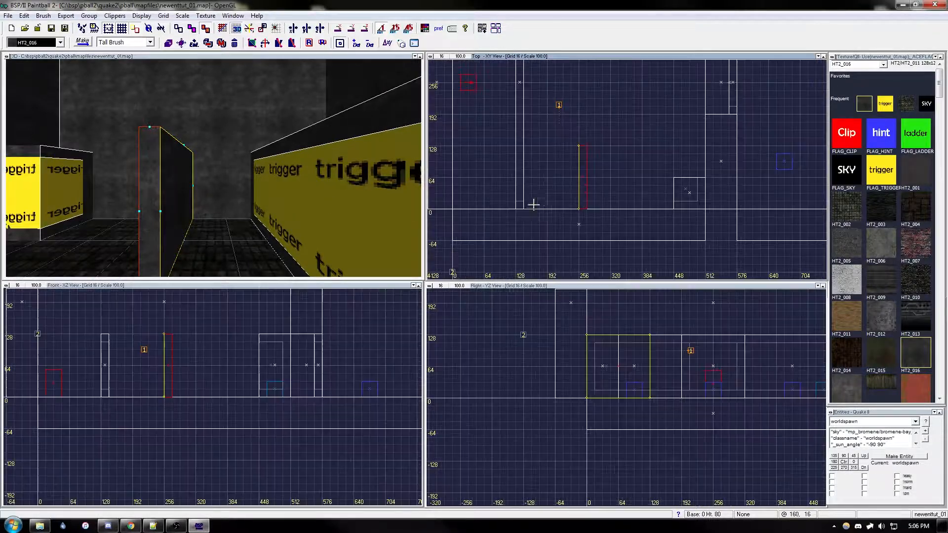
drag(586, 185, 584, 210)
drag(584, 136, 583, 145)
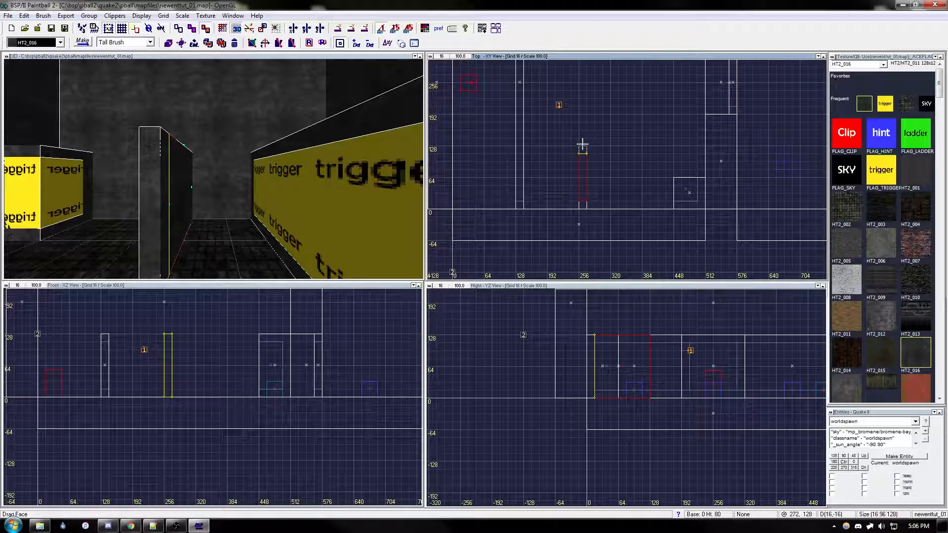
drag(612, 413, 611, 404)
drag(608, 326, 607, 334)
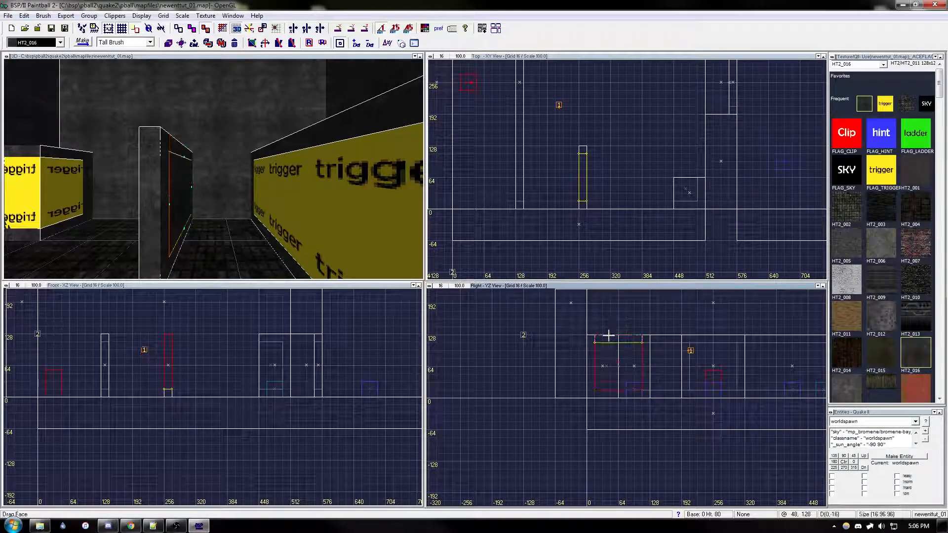
drag(584, 366, 587, 364)
Step: Texture the 96-unit copy with FLAG_TRIGGER and apply Player Clip and Mist contents to it
click(881, 170)
key(Return)
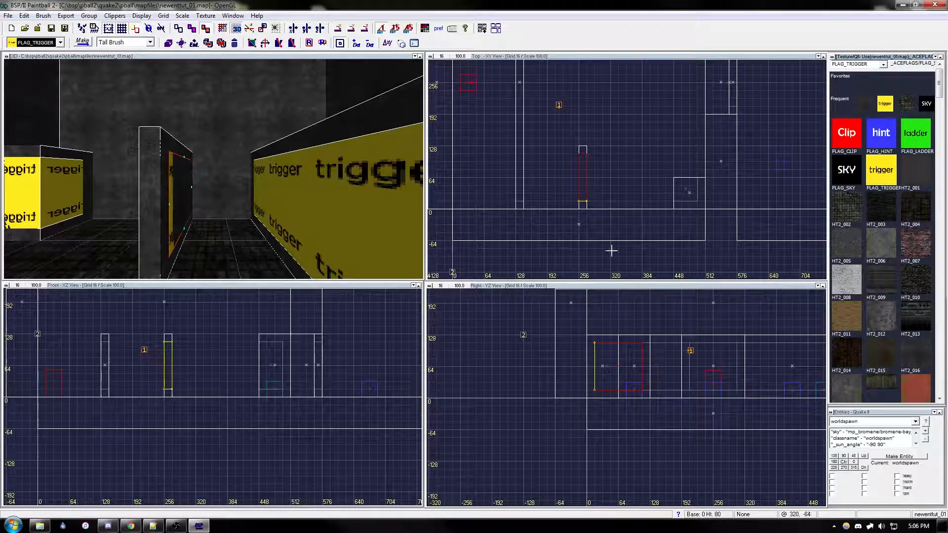
right_drag(615, 270, 614, 265)
key(s)
click(539, 416)
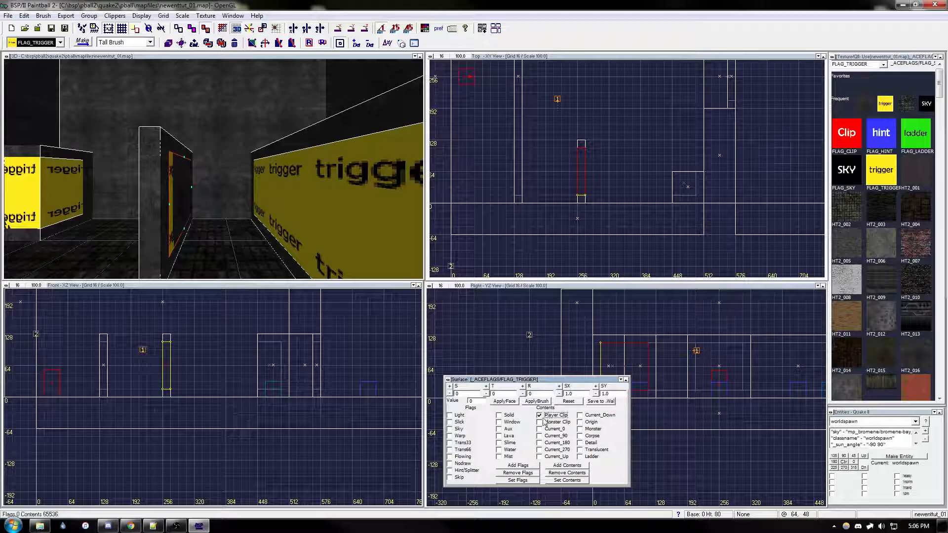
click(536, 402)
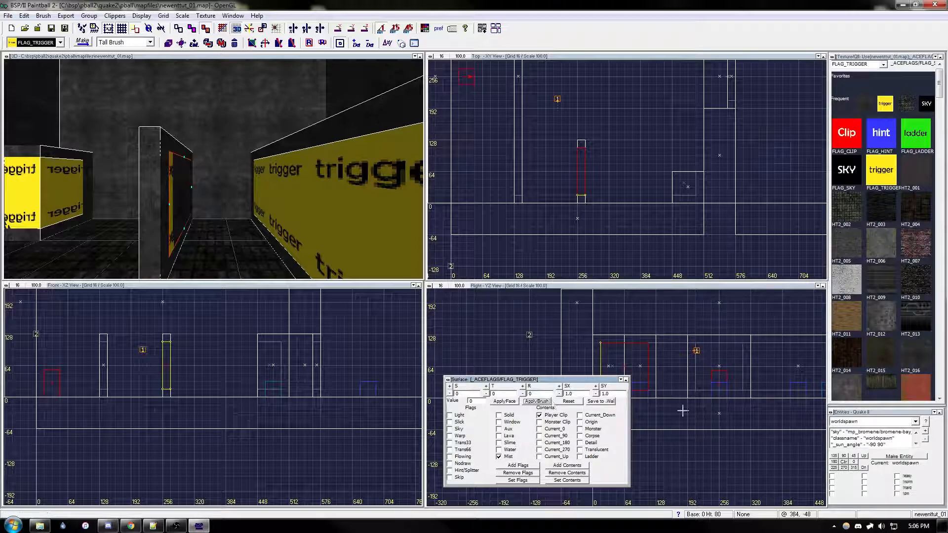
Step: Turn the trigger brush into a trigger_teleport entity with its target key set to spawn1
click(916, 421)
drag(916, 403, 917, 391)
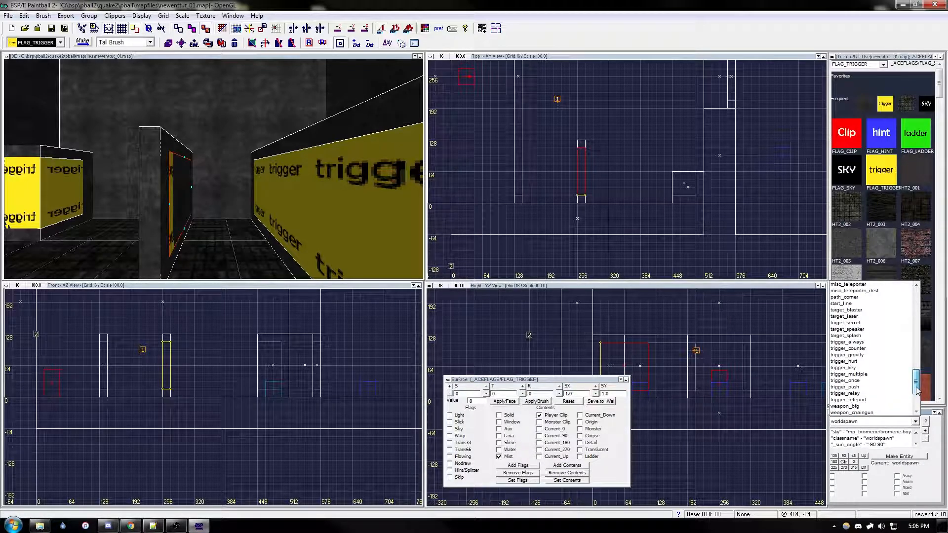
click(848, 400)
click(899, 456)
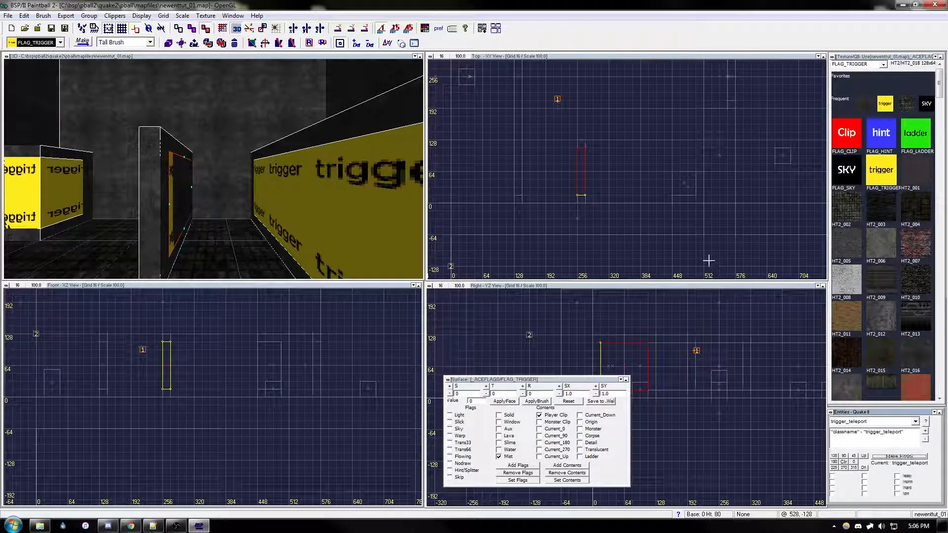
click(926, 432)
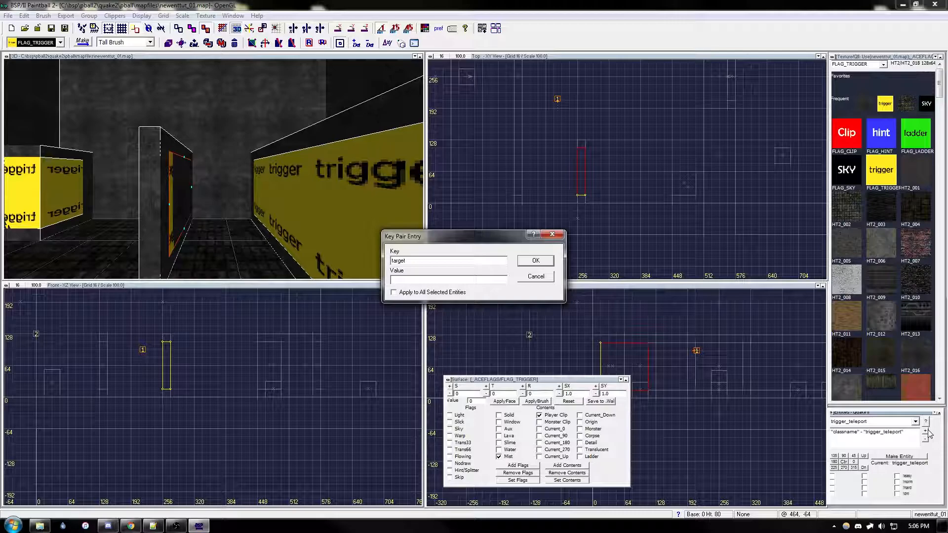
key(Return)
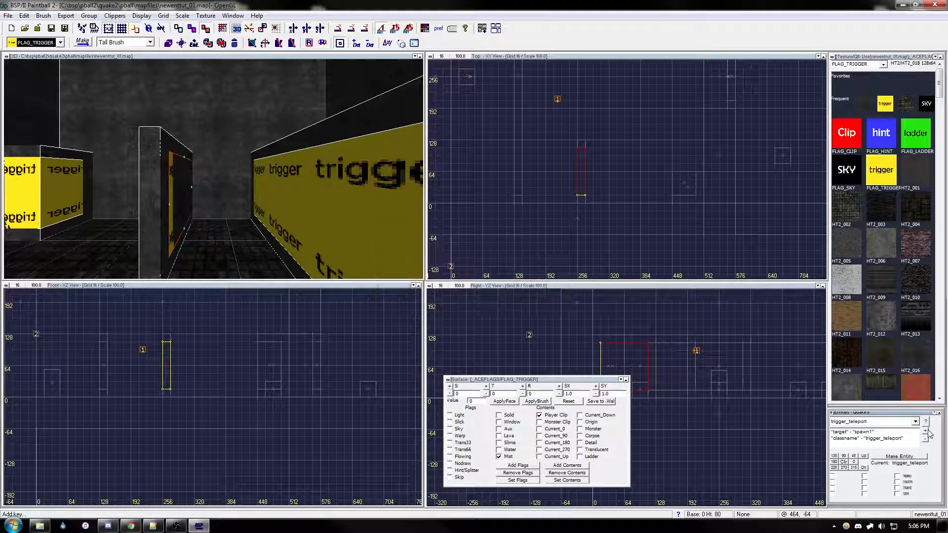
key(Escape)
Step: Add an info_notnull point entity to the first room as the teleport destination
right_drag(607, 184, 626, 210)
right_drag(593, 159, 620, 171)
drag(605, 136, 528, 163)
mouse_move(528, 163)
right_down()
mouse_move(609, 184)
mouse_move(765, 287)
right_up()
click(916, 421)
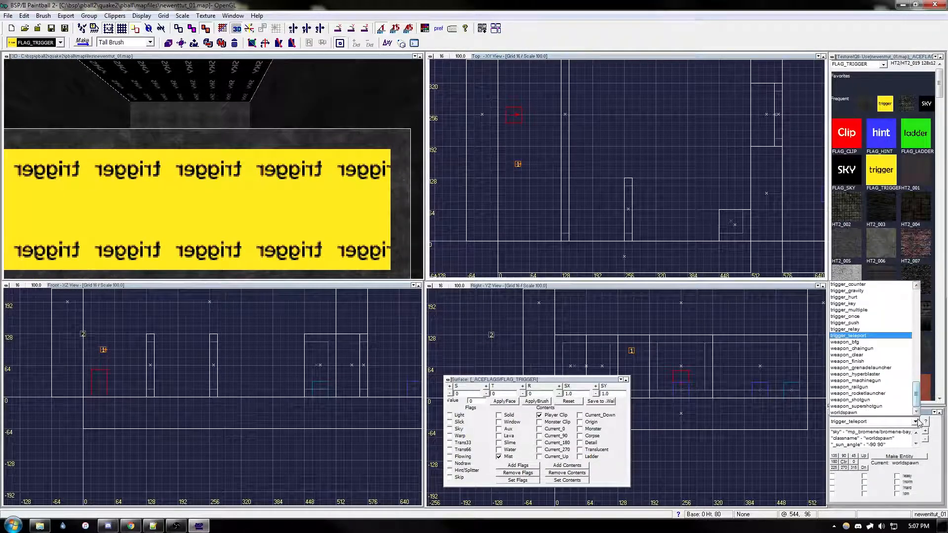
drag(916, 397, 922, 377)
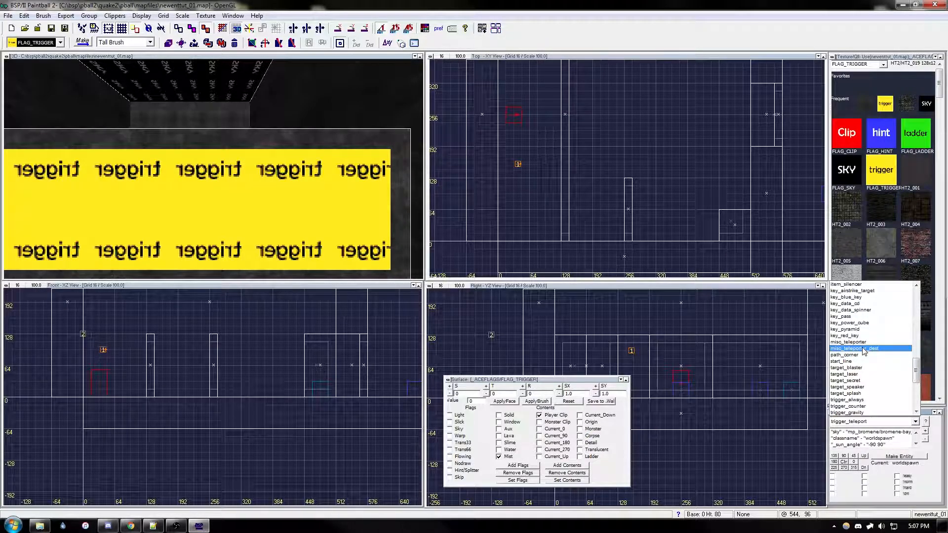
drag(920, 373, 918, 352)
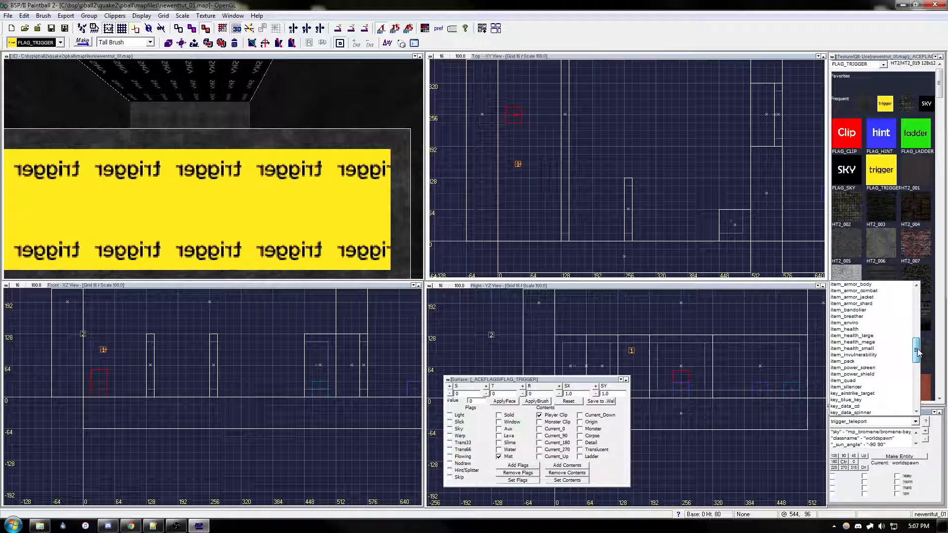
drag(918, 352, 918, 351)
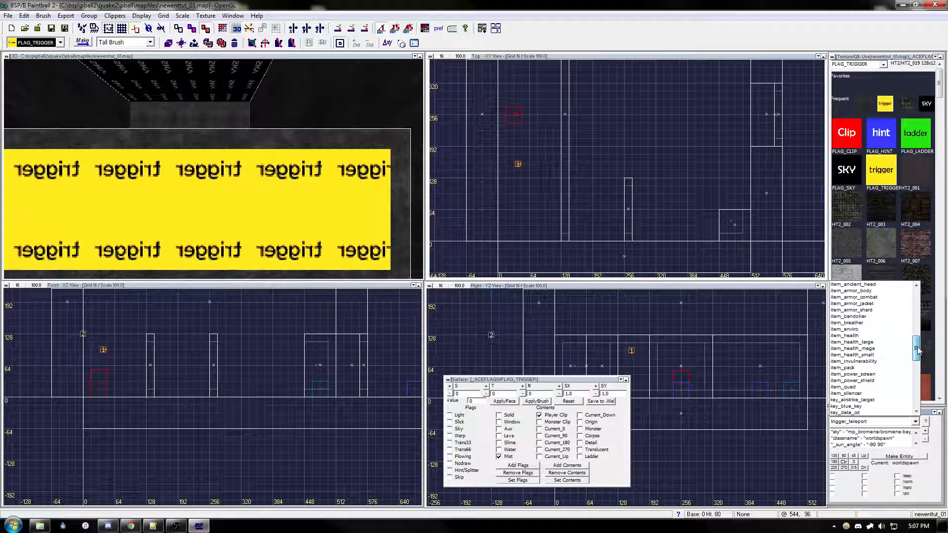
drag(918, 347, 918, 341)
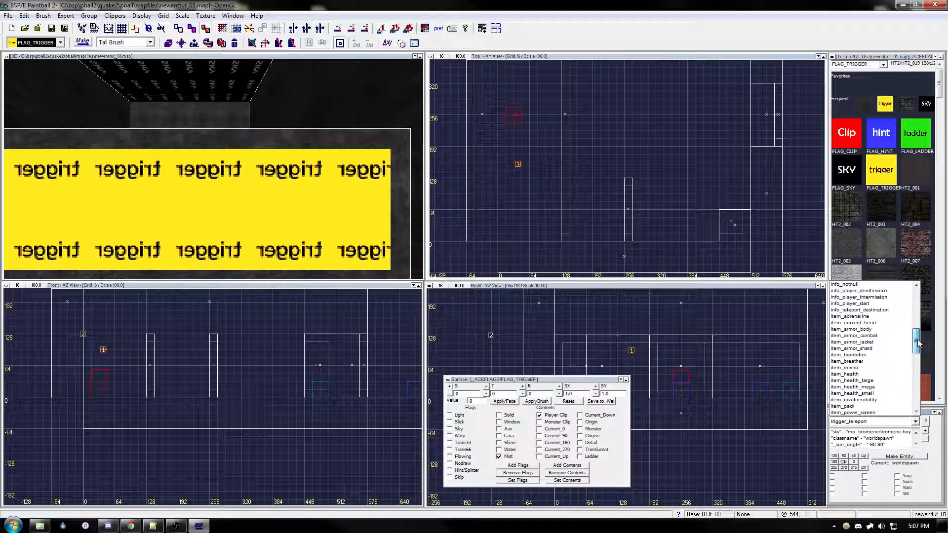
click(854, 284)
click(899, 456)
key(Return)
Step: Move the info_notnull entity high above the first room's floor, to about x 112, y 128, z 288
drag(561, 183, 527, 238)
scroll(558, 185, up, 2)
scroll(535, 237, down, 2)
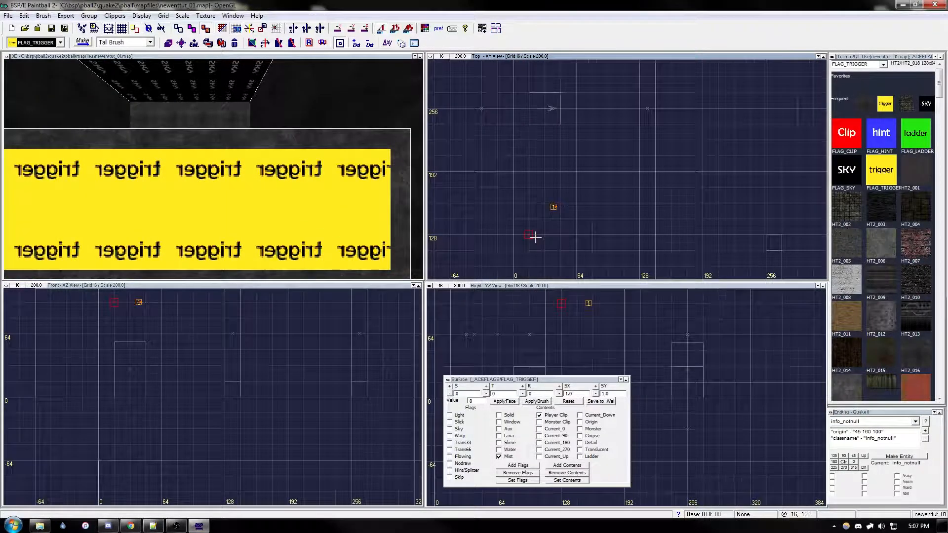
click(660, 357)
scroll(633, 345, up, 1)
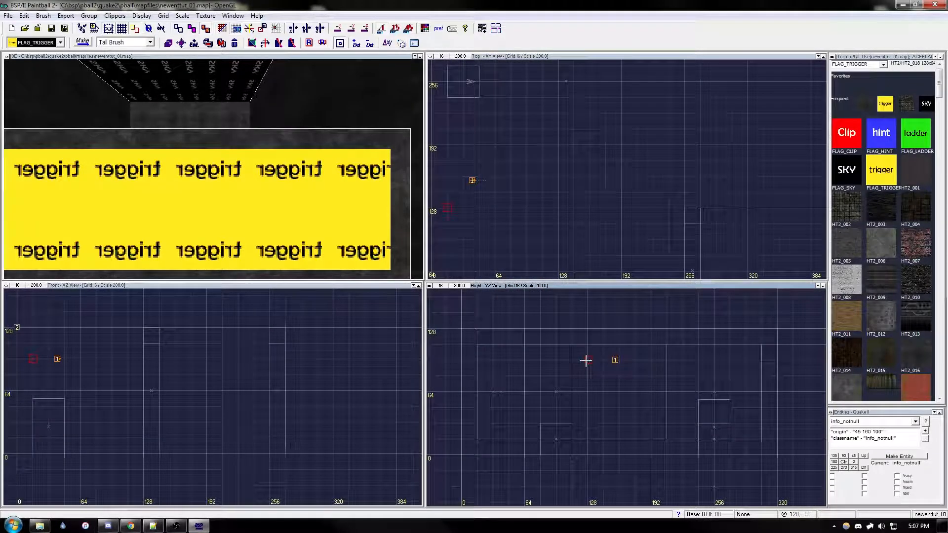
scroll(279, 440, down, 1)
mouse_move(170, 428)
mouse_down()
mouse_move(220, 303)
mouse_move(249, 393)
mouse_up()
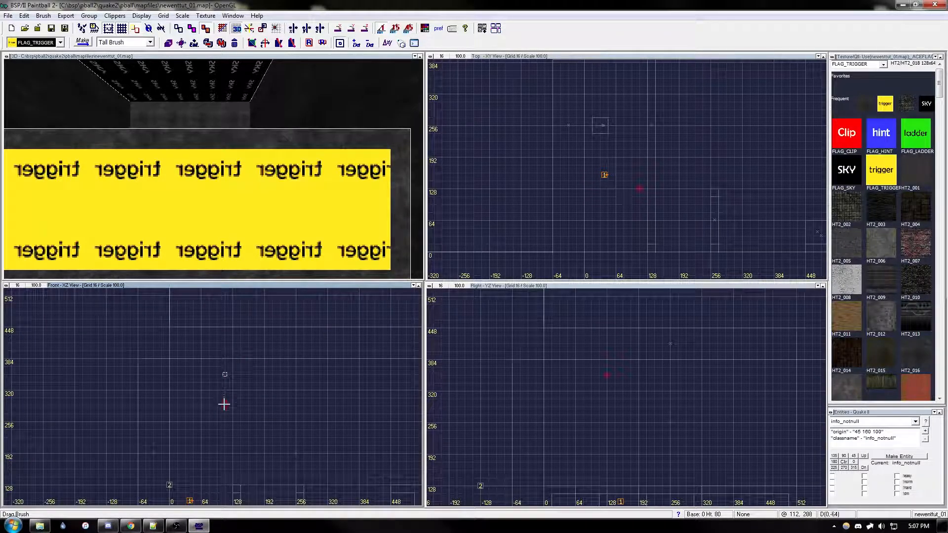
Step: Give the info_notnull entity angle 0 and a targetname key matching the teleporter's target, spawn1
click(855, 462)
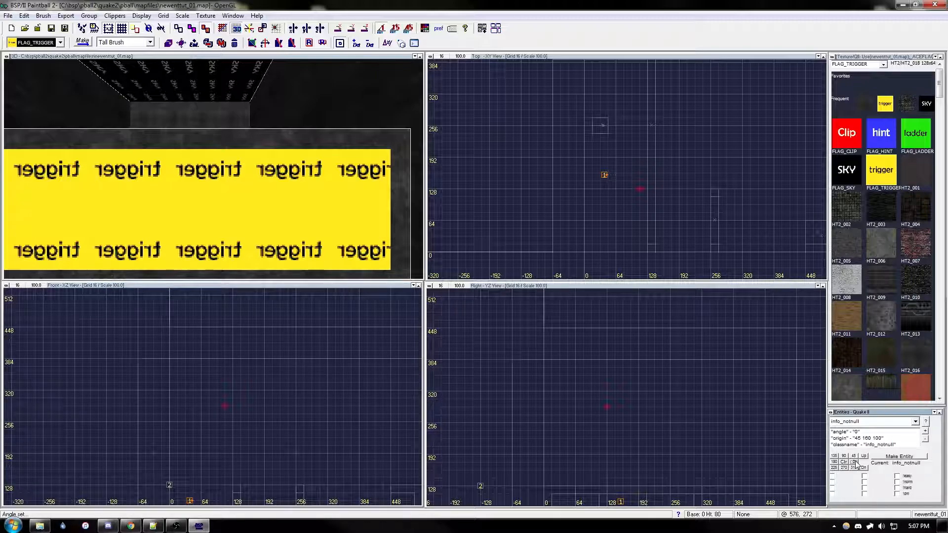
click(925, 433)
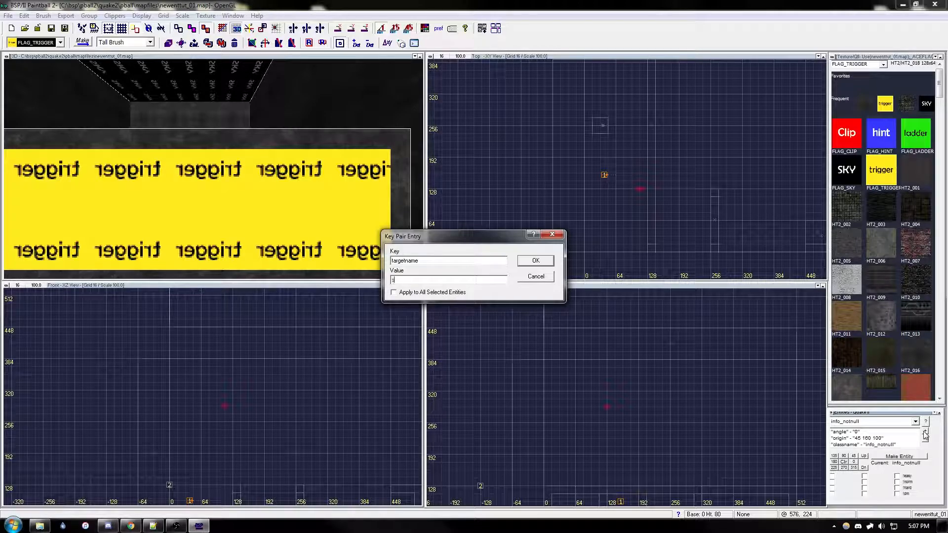
key(Return)
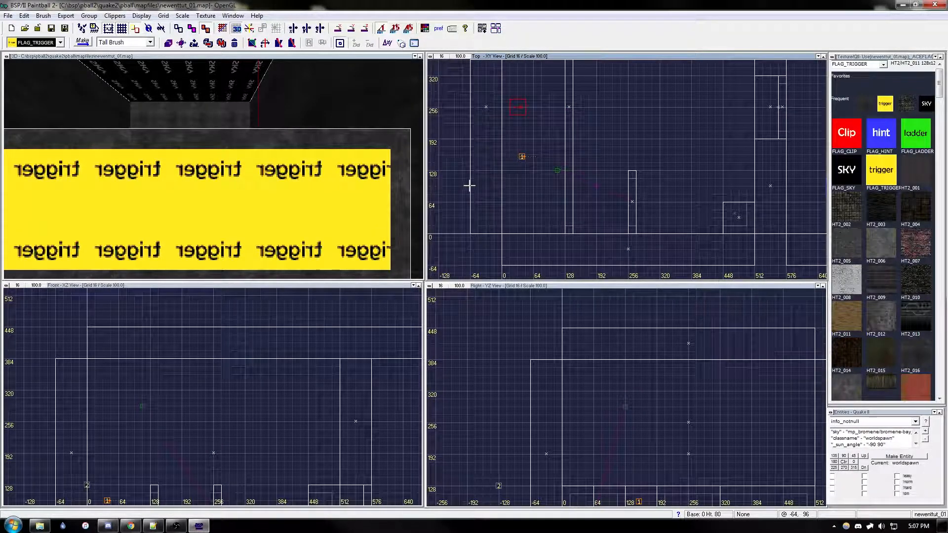
right_drag(632, 190, 618, 180)
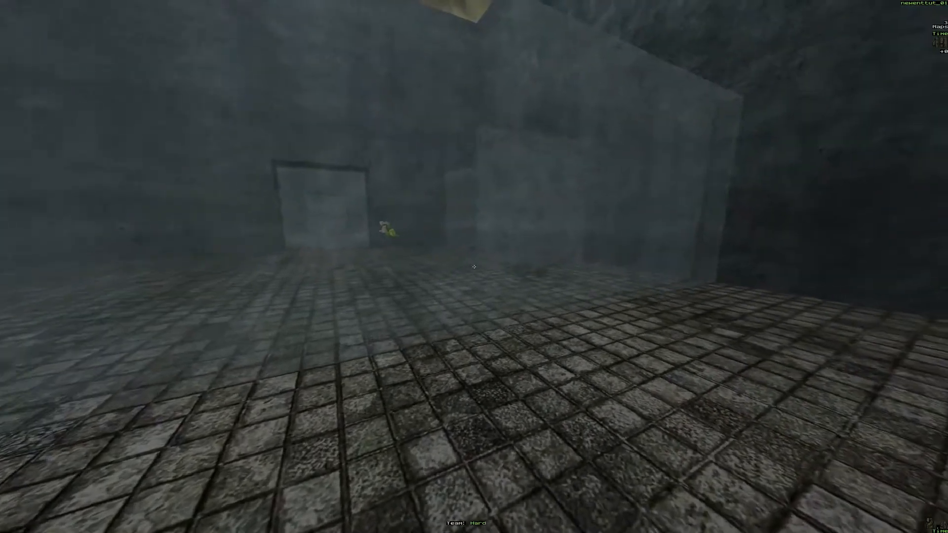
Step: Test the trigger_teleport in Paintball 2 by walking into it and moving around the first room
key(w)
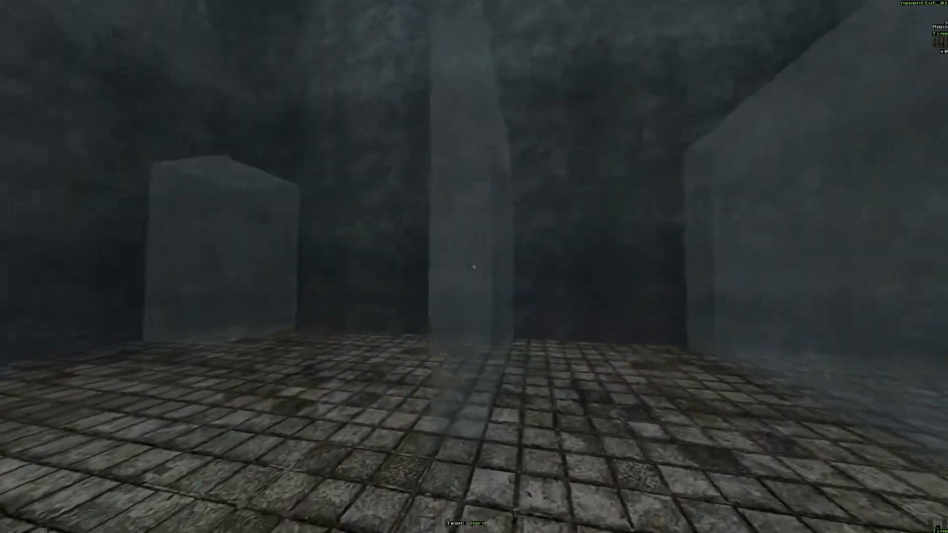
key(w)
key(space)
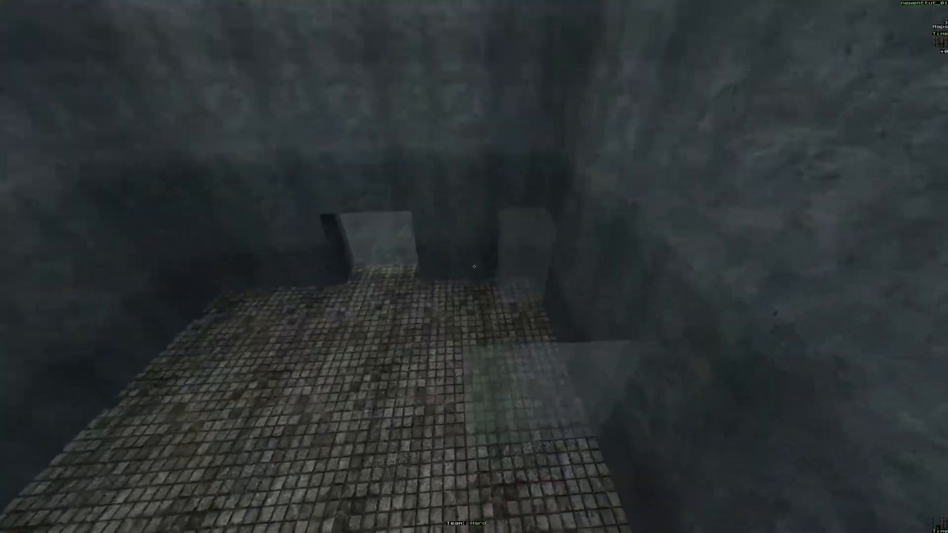
key(s)
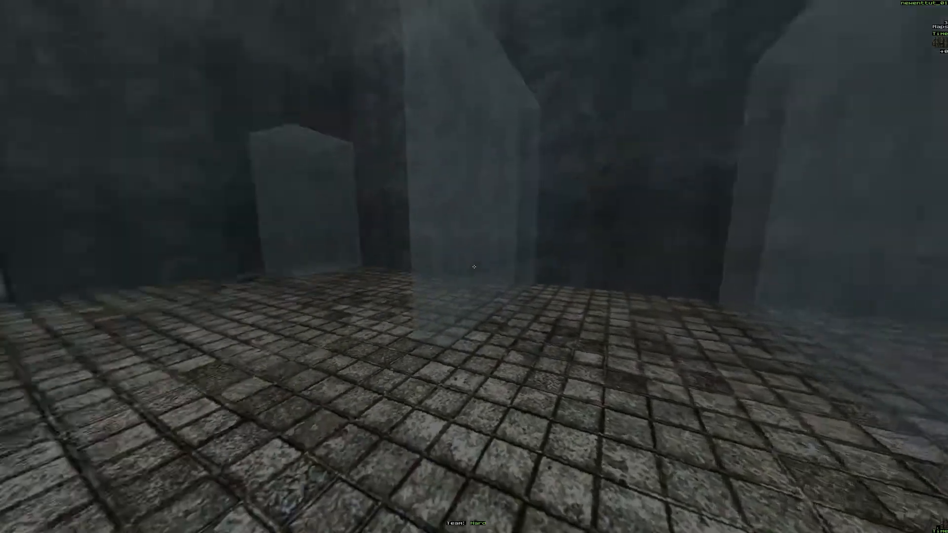
key(d)
key(a)
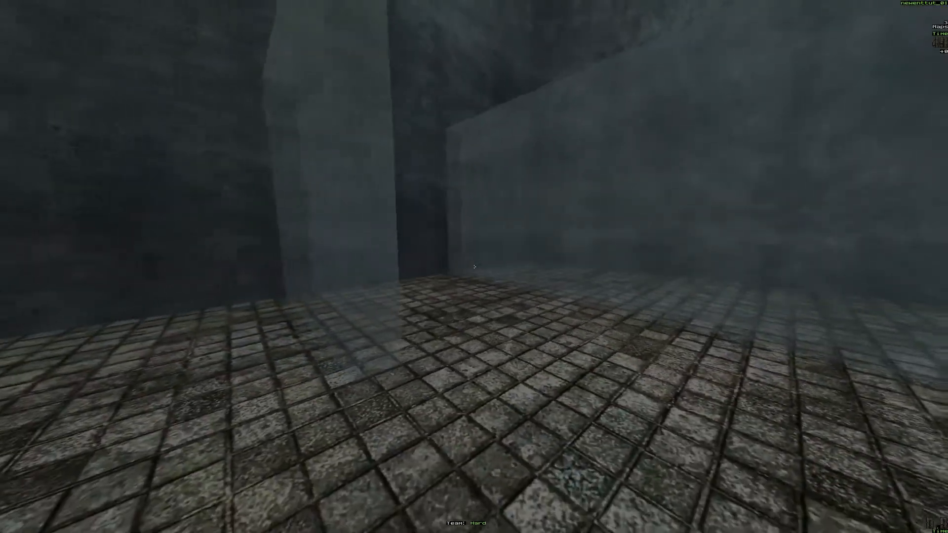
key(d)
key(w)
key(a)
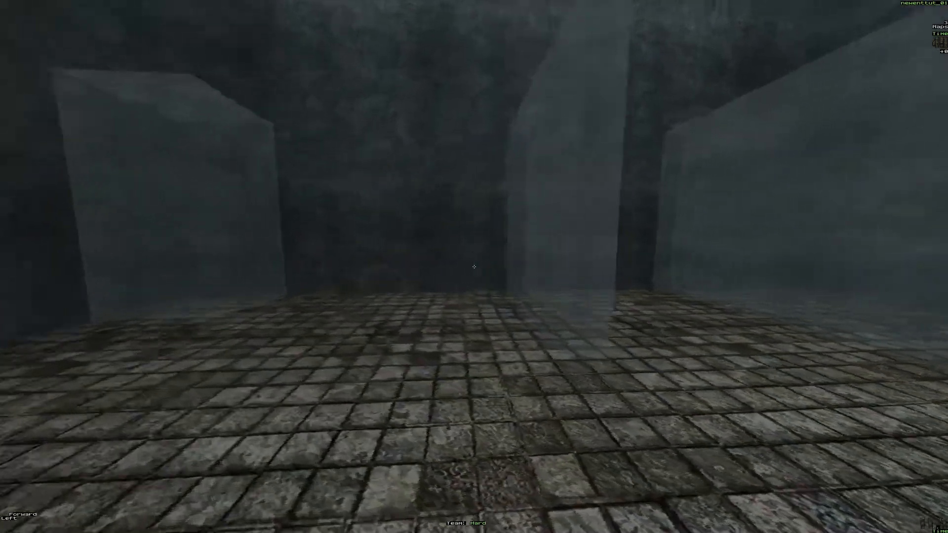
key(s)
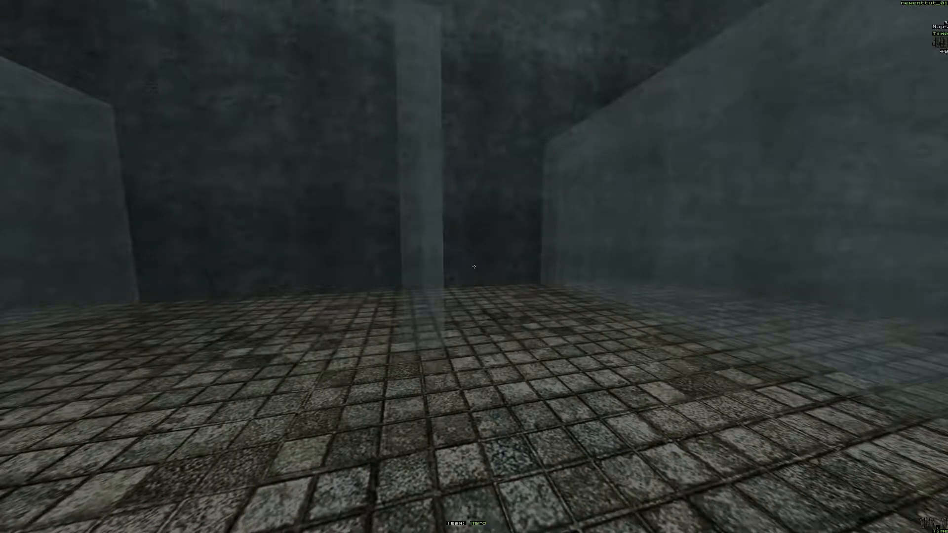
key(s)
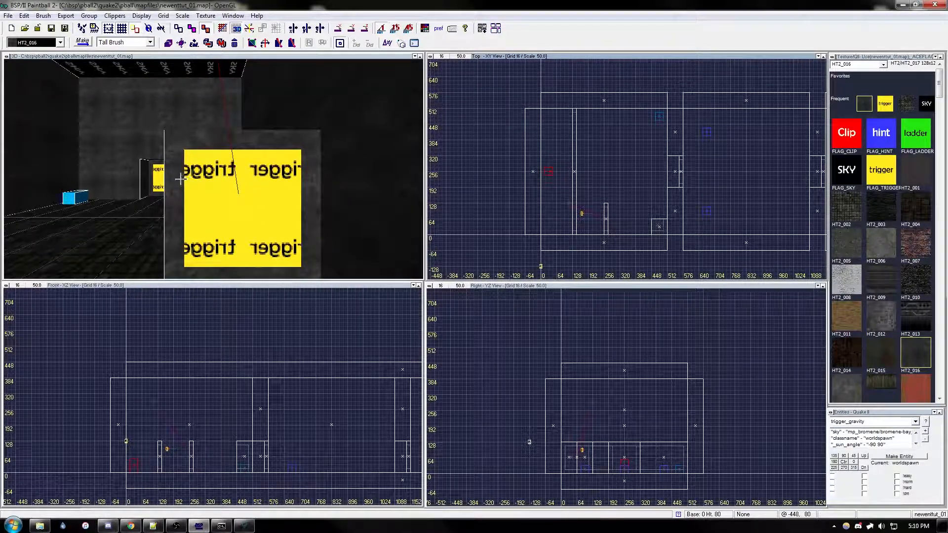
Step: Duplicate the first room's small wall brush and place the copy against the opposite side wall, near x 256, y 448
shift+click(178, 181)
scroll(569, 175, up, 4)
key(space)
mouse_move(615, 247)
mouse_down()
mouse_move(605, 157)
mouse_move(599, 178)
mouse_move(593, 137)
mouse_up()
right_drag(597, 168, 620, 97)
right_drag(628, 189, 630, 158)
scroll(633, 218, down, 3)
scroll(633, 220, up, 3)
right_drag(628, 196, 630, 201)
key(Left)
key(Left)
key(Left)
key(Up)
key(Up)
Step: Duplicate the new small wall brush in place and shrink the copy to 16 × 96 × 96
right_drag(590, 147, 566, 227)
key(space)
drag(597, 113, 592, 119)
drag(589, 73, 590, 77)
drag(587, 156, 588, 146)
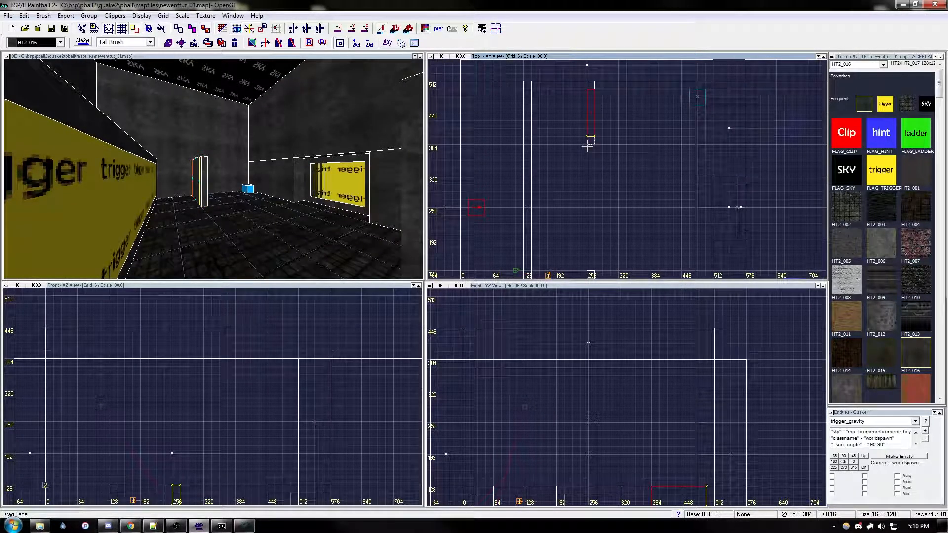
right_drag(182, 470, 165, 377)
drag(158, 386, 158, 393)
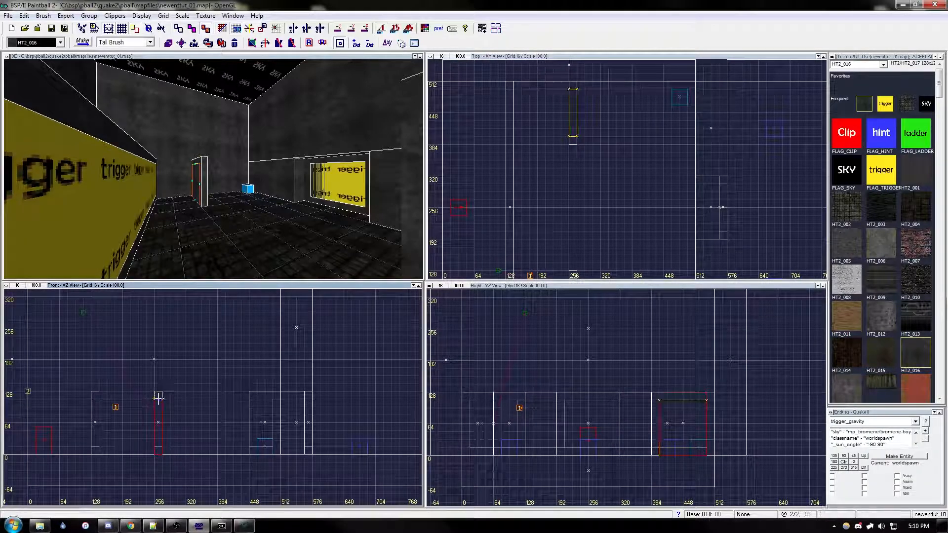
drag(158, 470, 157, 462)
Step: Texture the shrunken copy with FLAG_TRIGGER and apply Player Clip and Mist contents to the brush
click(881, 173)
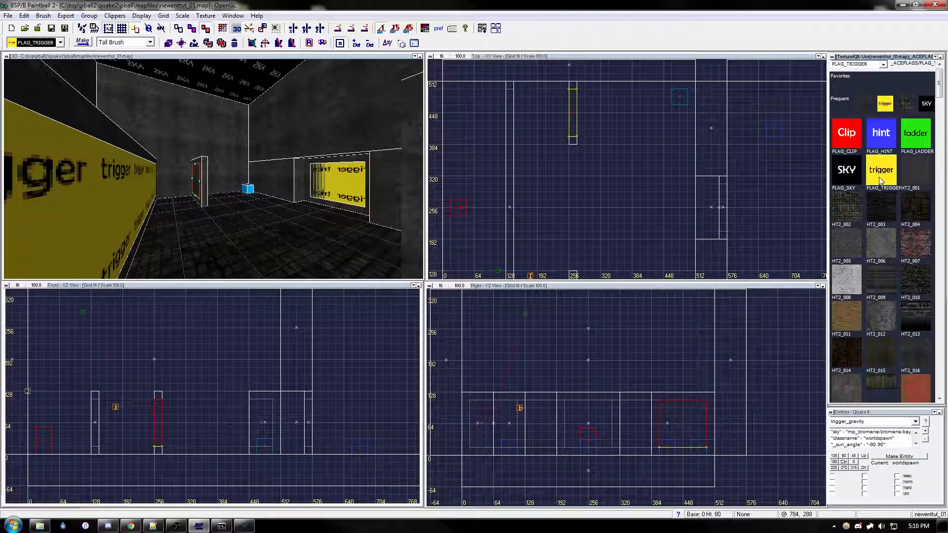
key(s)
click(547, 416)
click(536, 402)
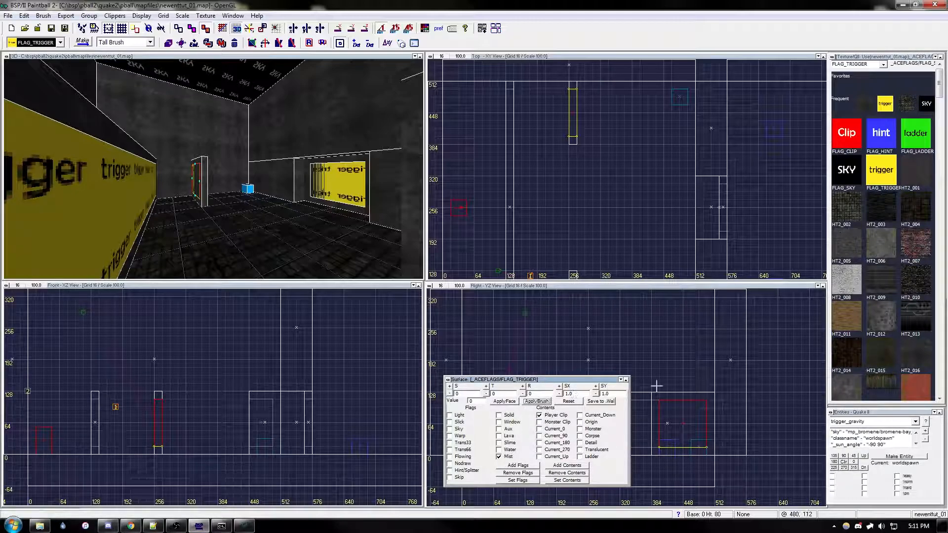
Step: Turn the trigger brush into a trigger_gravity entity with its gravity key set to 400
click(903, 457)
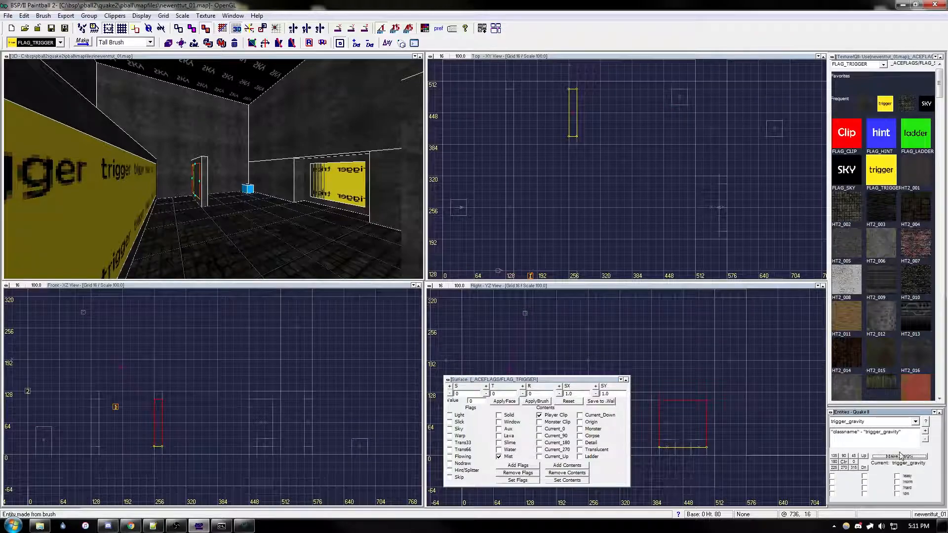
click(926, 432)
text(gravity)
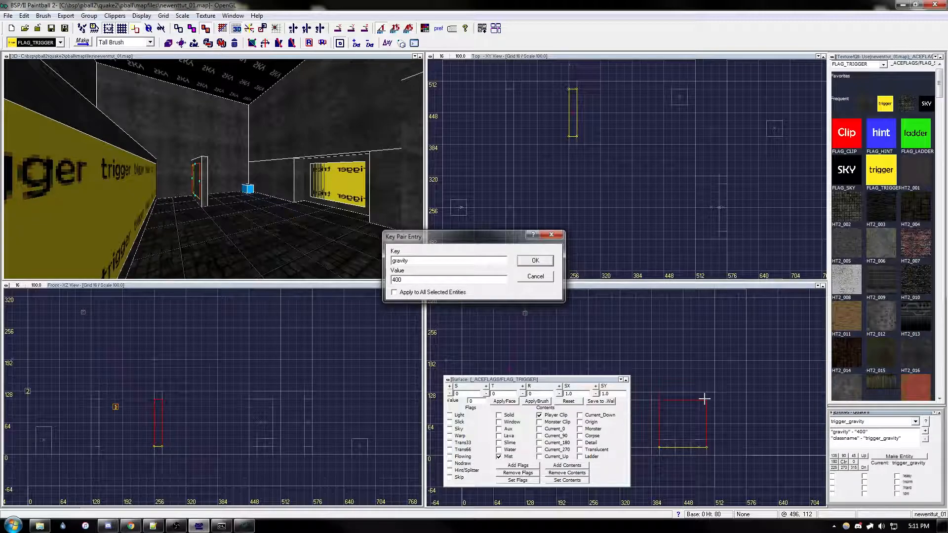
key(Return)
key(Escape)
Step: Duplicate the wall's trigger_gravity brush and move the copy around the start point behind the long trigger wall
right_drag(608, 175, 615, 185)
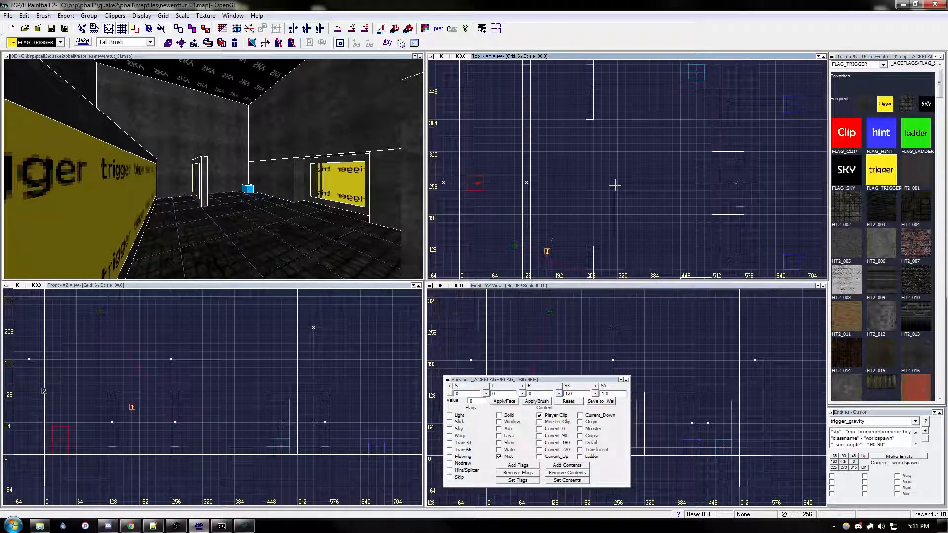
key(Left)
key(Left)
key(Left)
key(Right)
key(Up)
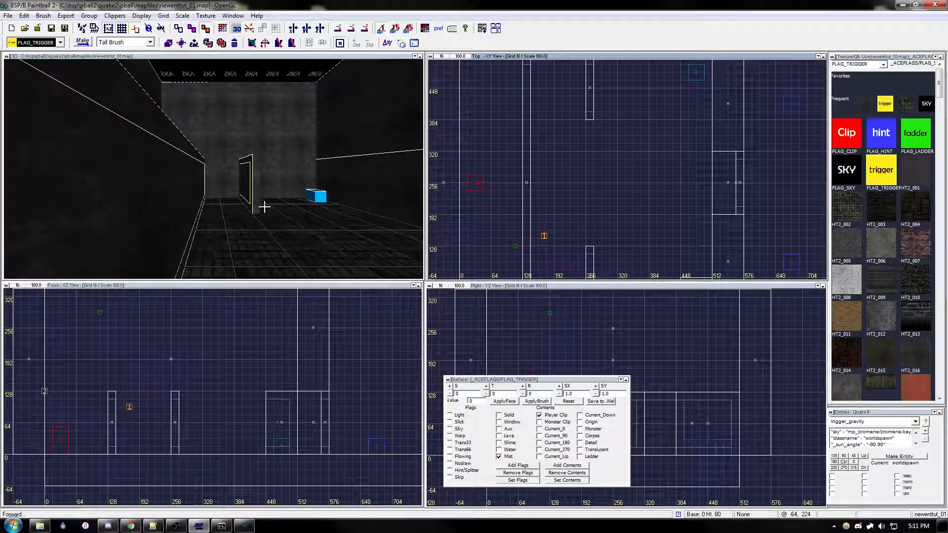
key(Up)
key(Up)
right_drag(536, 183, 610, 183)
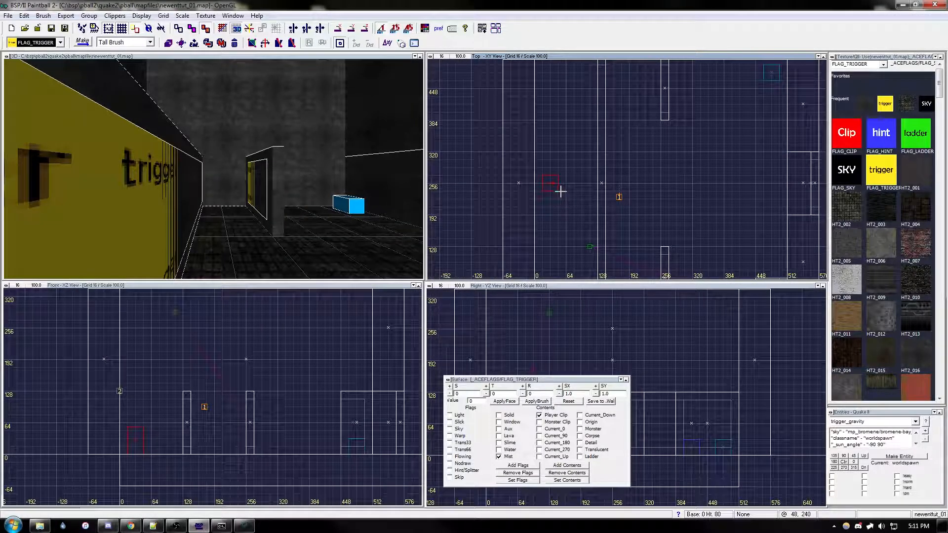
shift+click(260, 190)
right_drag(665, 129, 653, 143)
key(space)
mouse_move(660, 117)
mouse_down()
mouse_move(555, 205)
mouse_move(519, 207)
mouse_up()
Step: Lower the top of the copied gravity trigger to a height of 48 units and set its gravity to 800
right_drag(748, 423, 735, 393)
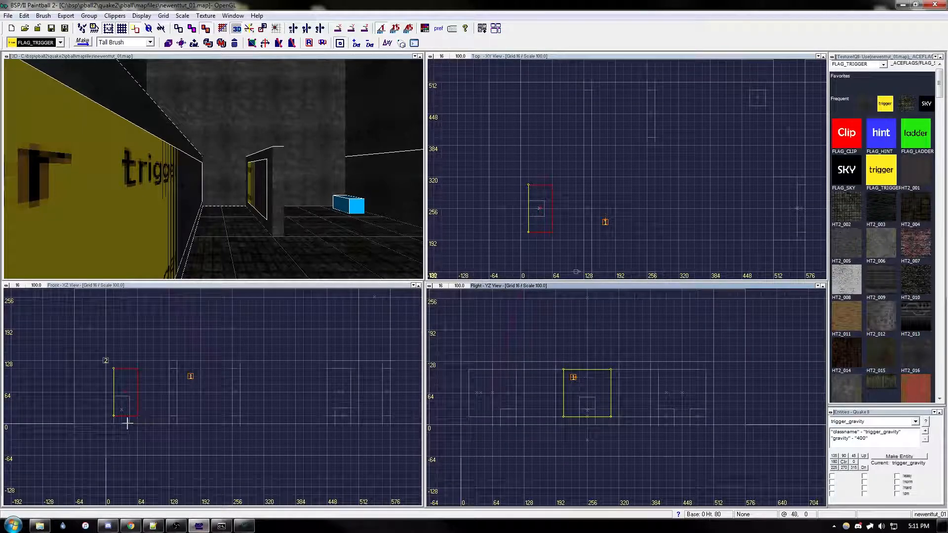
drag(124, 365, 122, 390)
double_click(876, 439)
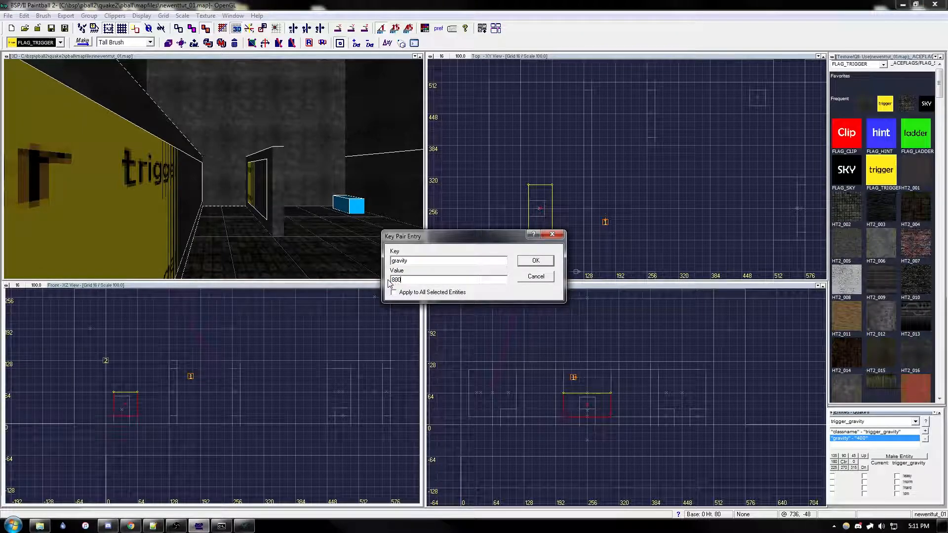
key(Return)
Step: Inspect the low gravity trigger and the wall-mounted trigger_gravity brush in the first room
right_click(656, 185)
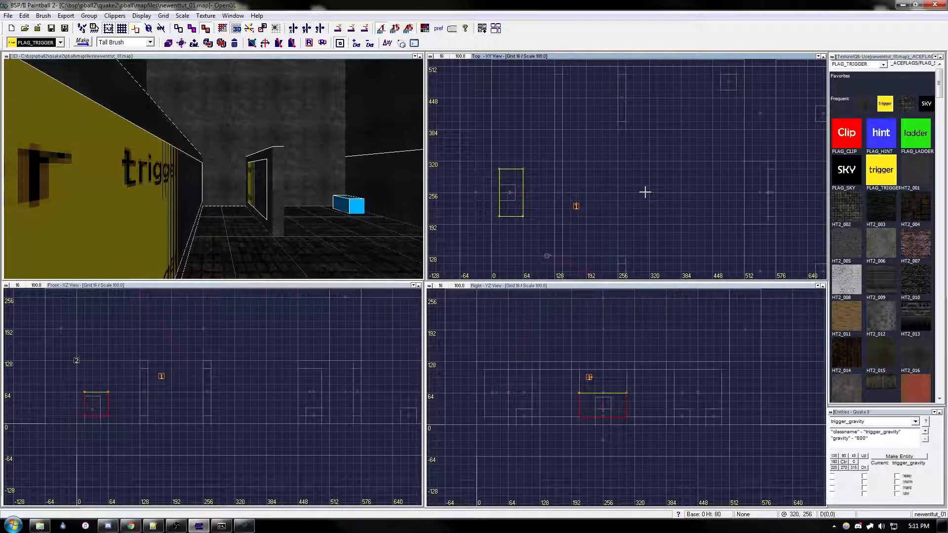
scroll(622, 205, down, 1)
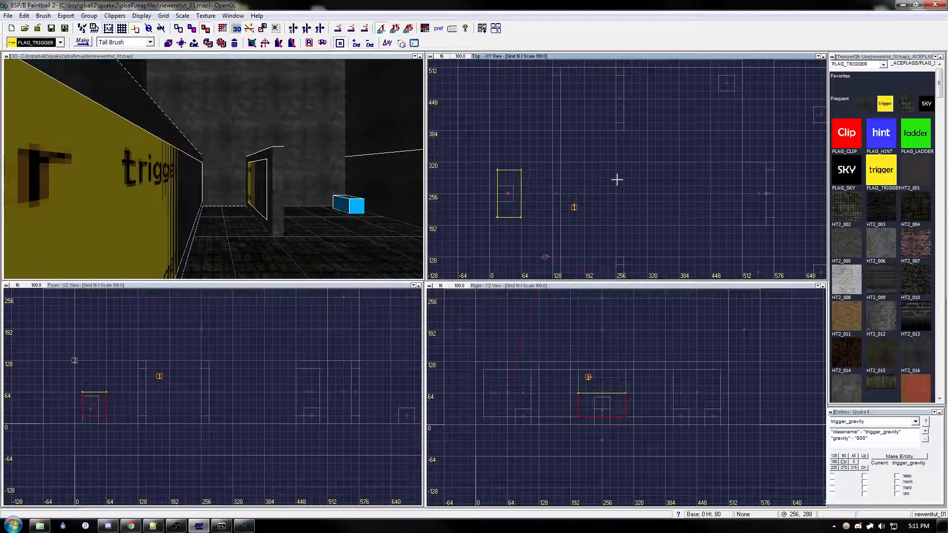
right_drag(608, 184, 607, 186)
key(Right)
key(Down)
key(Down)
key(Down)
key(Up)
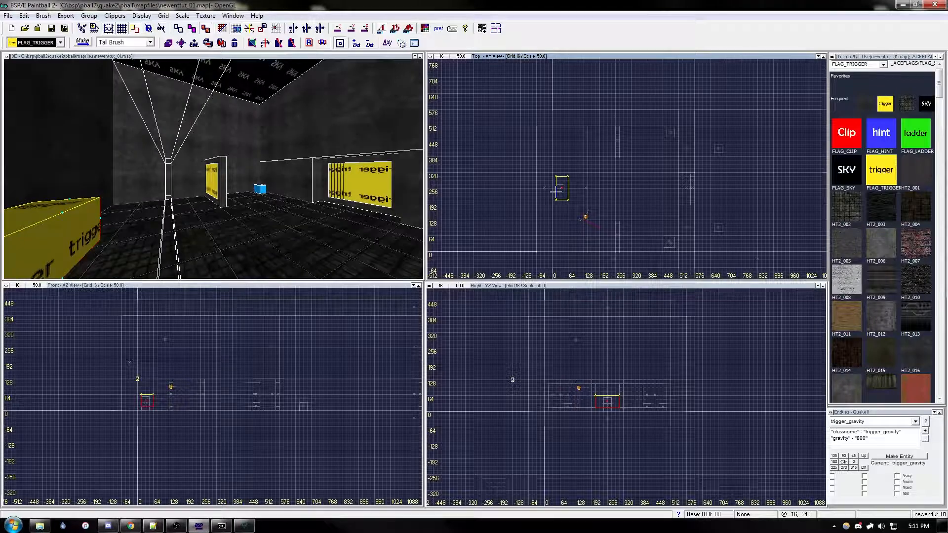
right_drag(629, 180, 622, 175)
key(Escape)
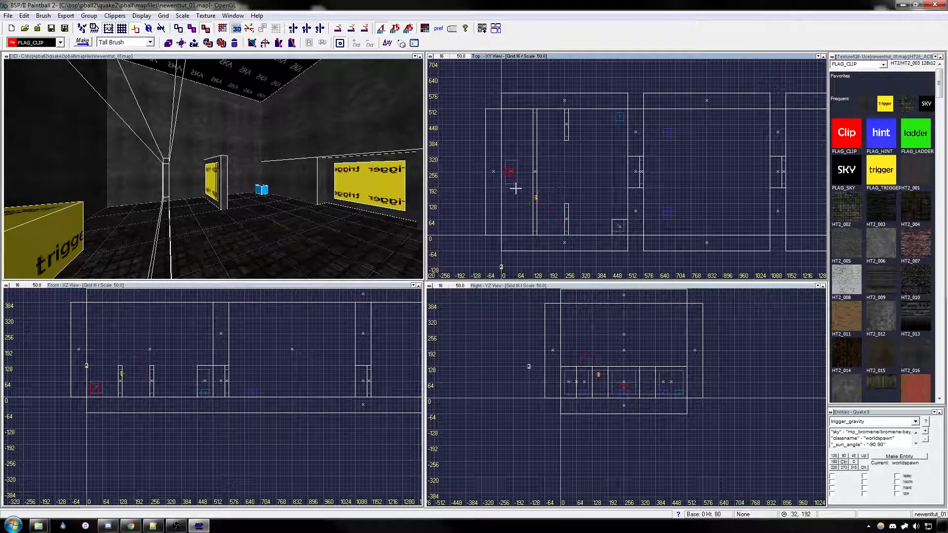
click(211, 186)
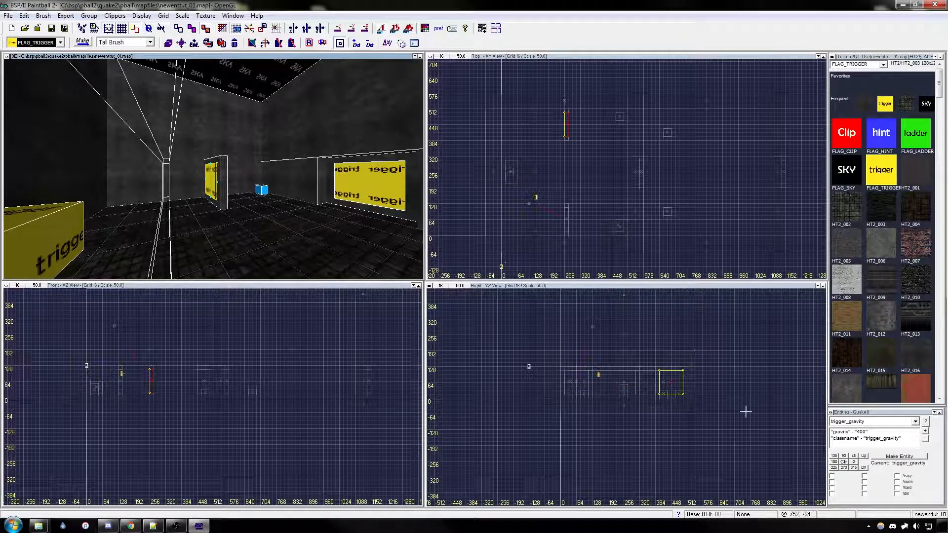
Step: Set spawnflags to 2 on both the wall-mounted gravity 400 trigger and the low gravity 800 trigger
click(832, 482)
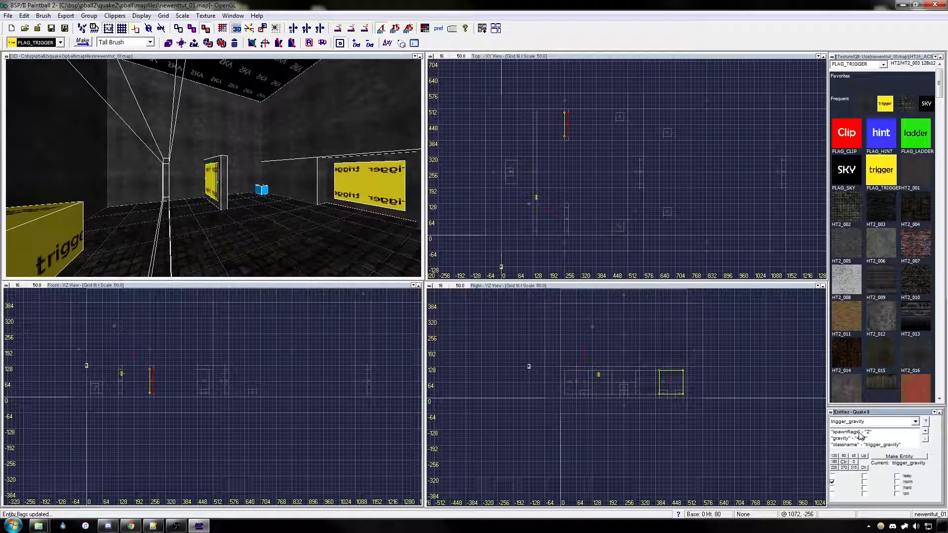
key(Escape)
click(37, 215)
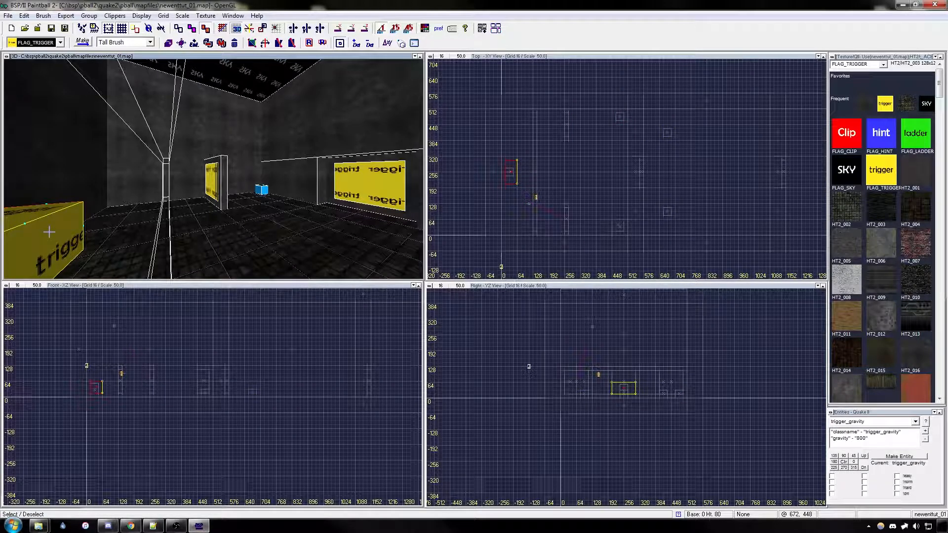
click(832, 483)
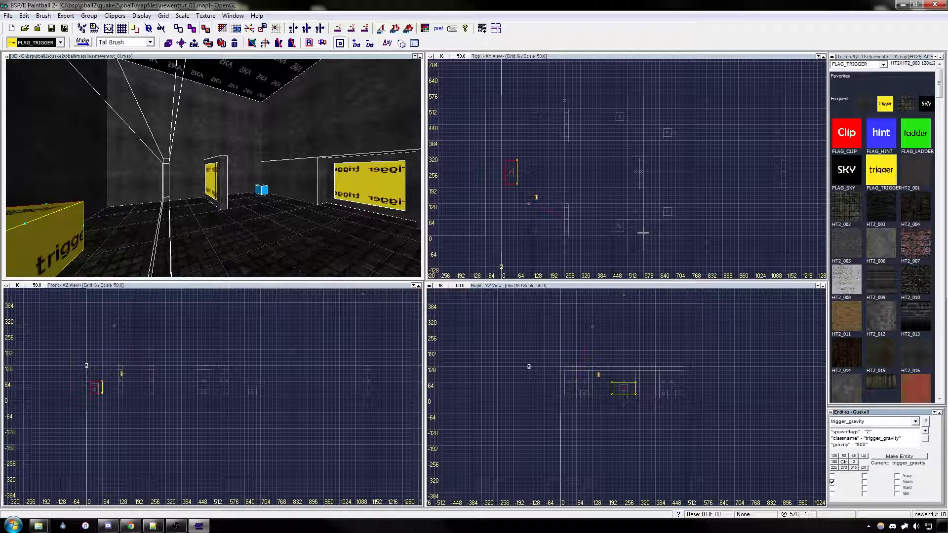
right_drag(617, 204, 615, 195)
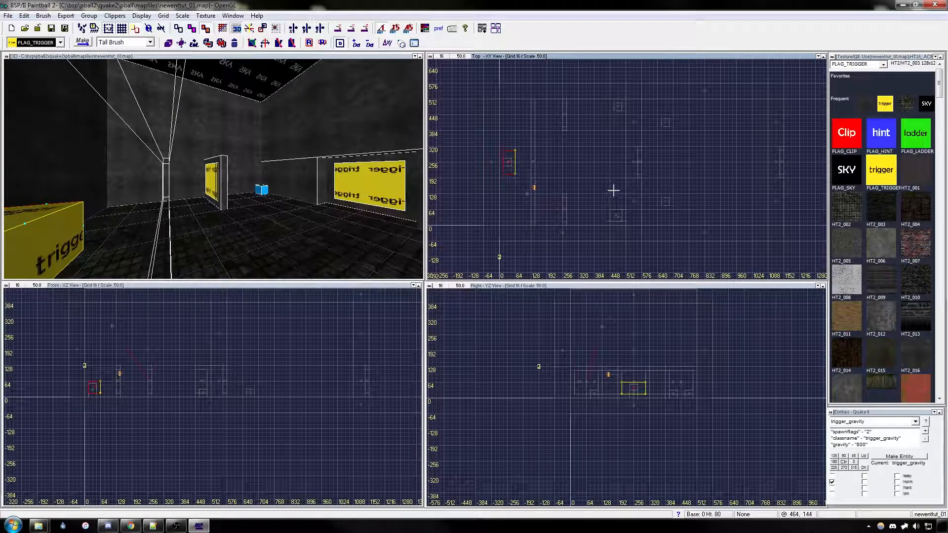
key(Escape)
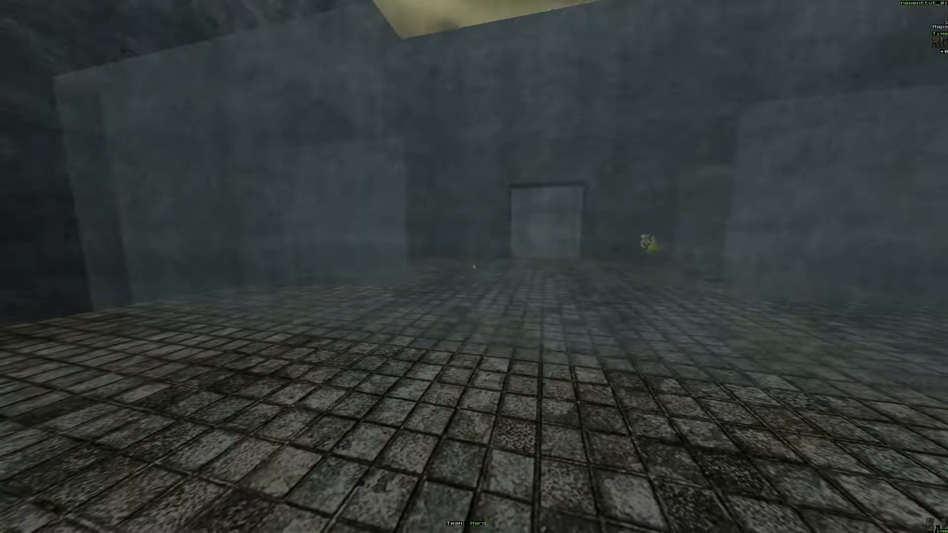
Step: Play-test newenttut_01 in the game, walking through the first room and around its walls to check the gravity triggers
key(w)
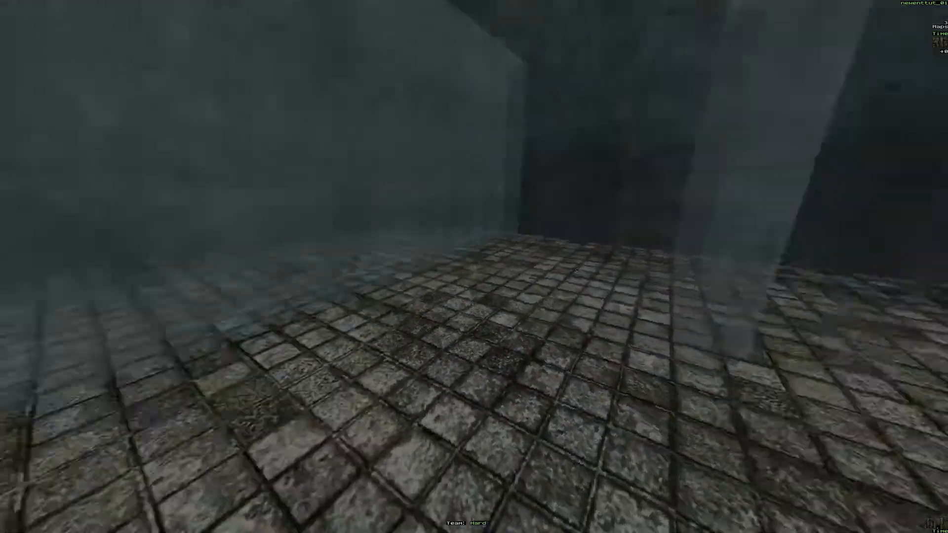
key(w)
key(w)
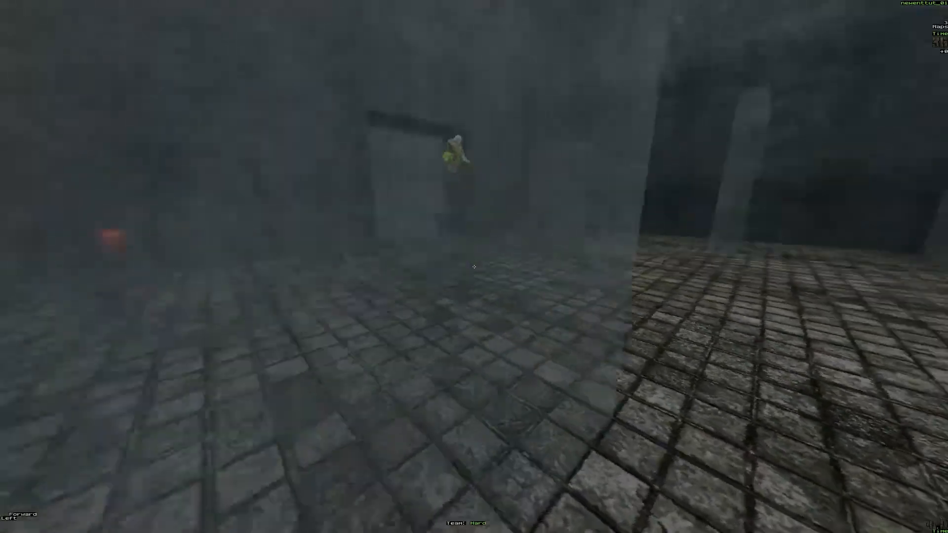
key(w)
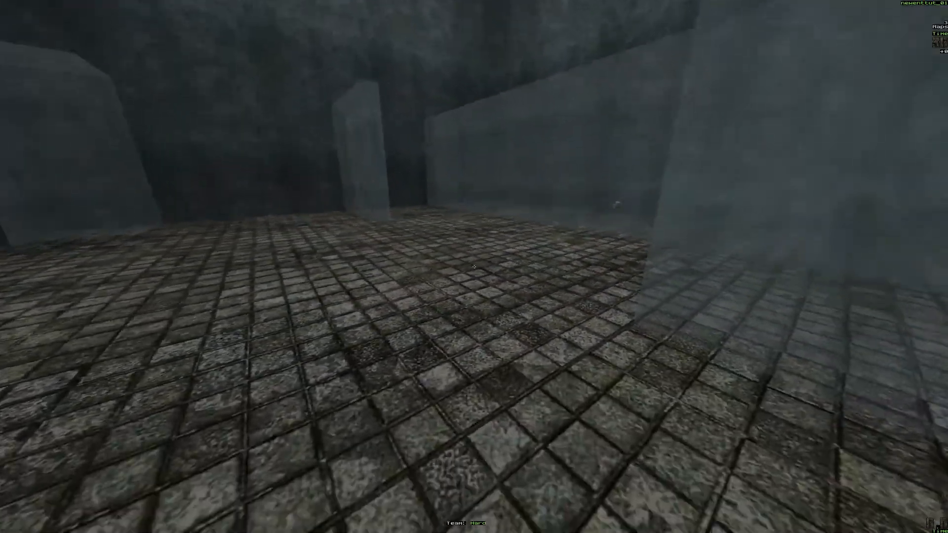
key(w)
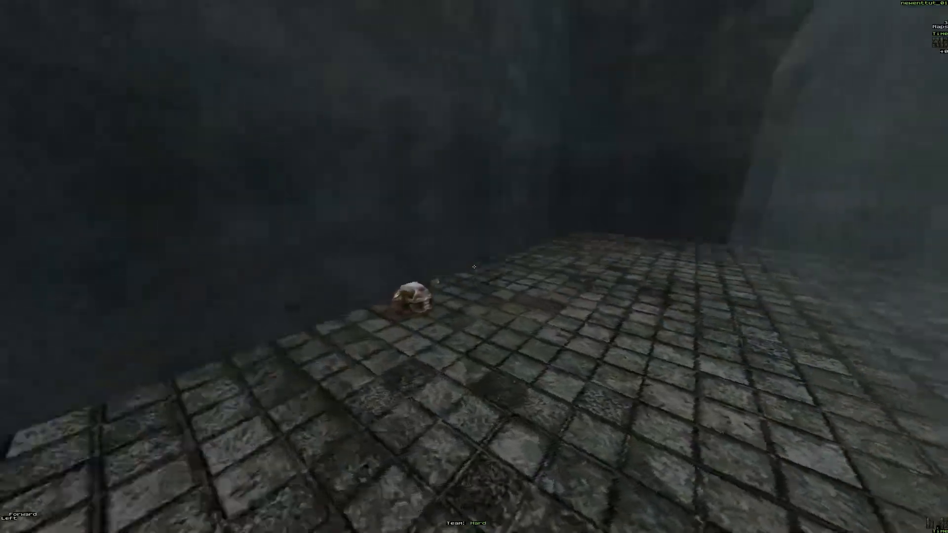
key(w)
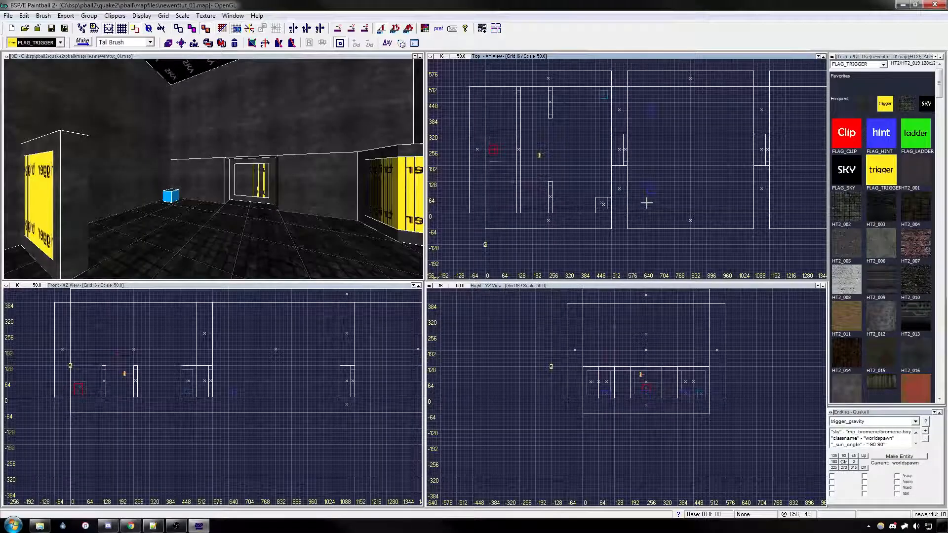
Step: Choose worldspawn as the entity class and bring its sun keys into view
right_drag(648, 208, 679, 227)
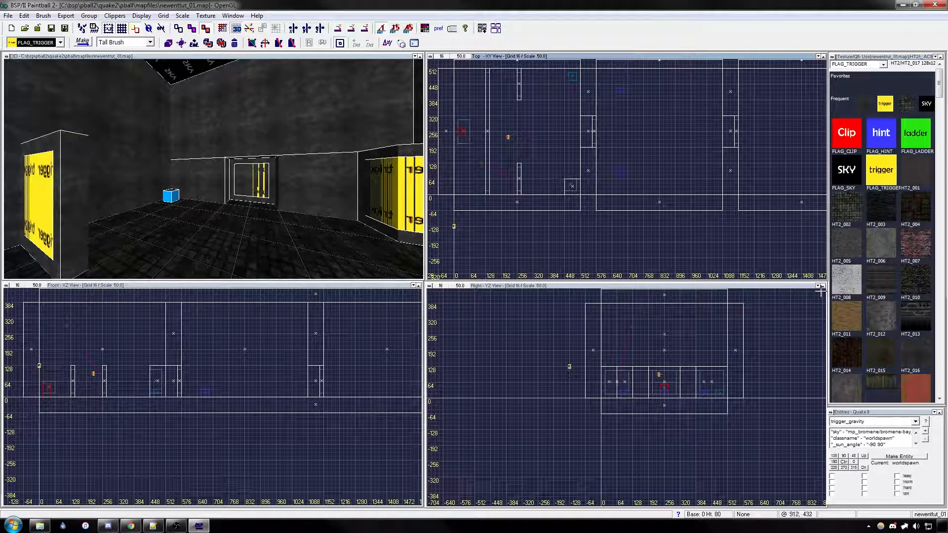
key(Right)
key(Right)
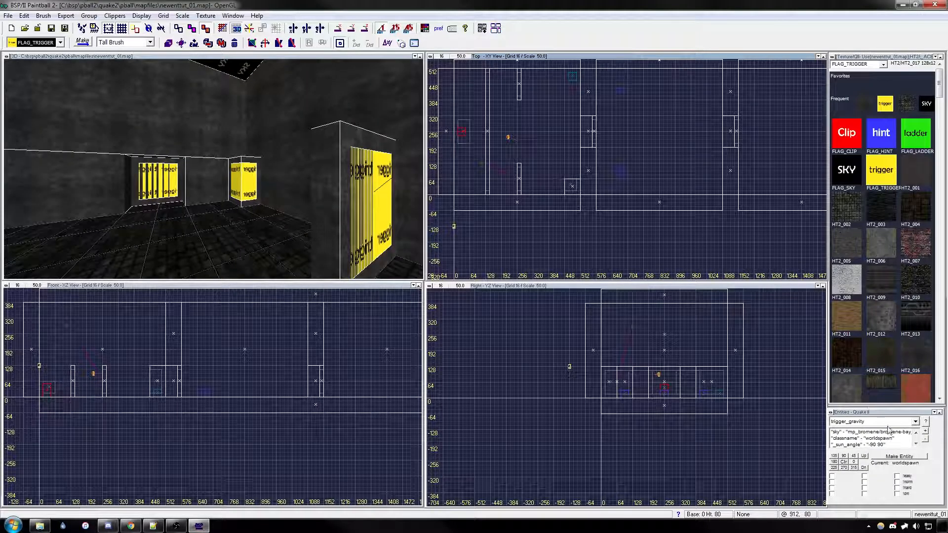
click(916, 443)
click(915, 421)
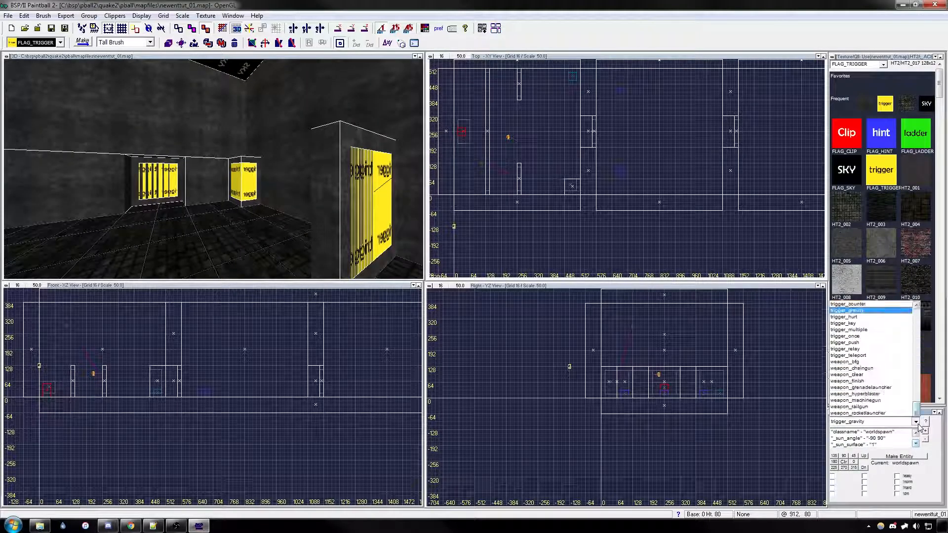
click(859, 412)
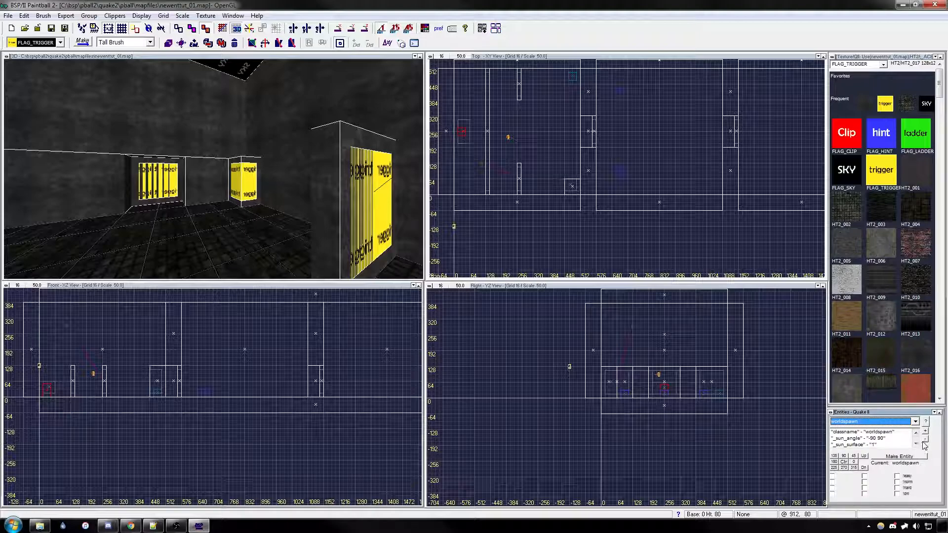
Step: Examine the worldspawn _sun_angle and _sun_surface key pairs, closing each without changes
double_click(861, 439)
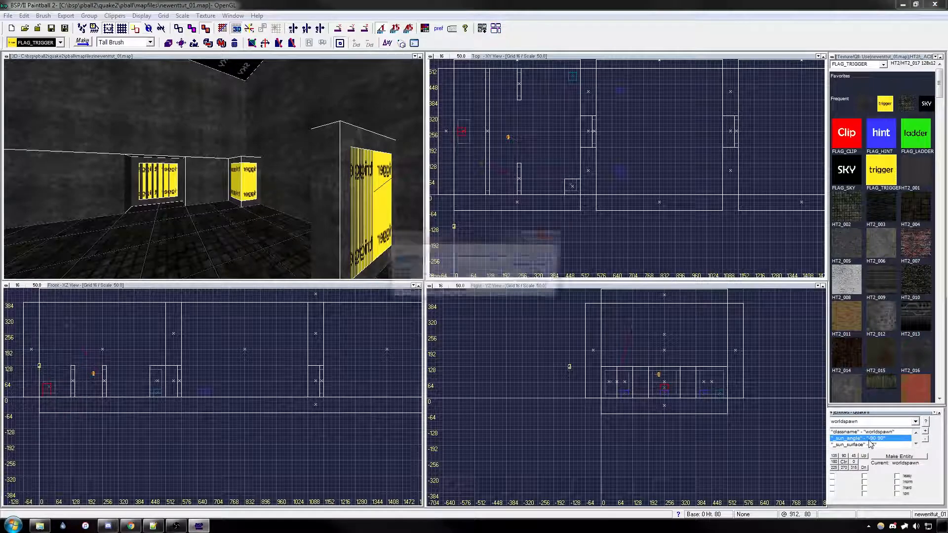
click(433, 264)
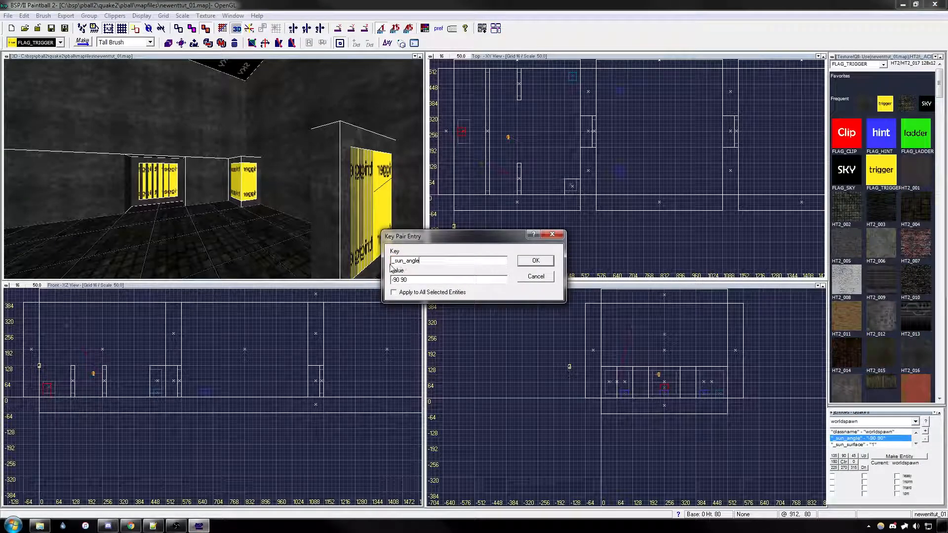
drag(415, 266, 396, 265)
click(533, 278)
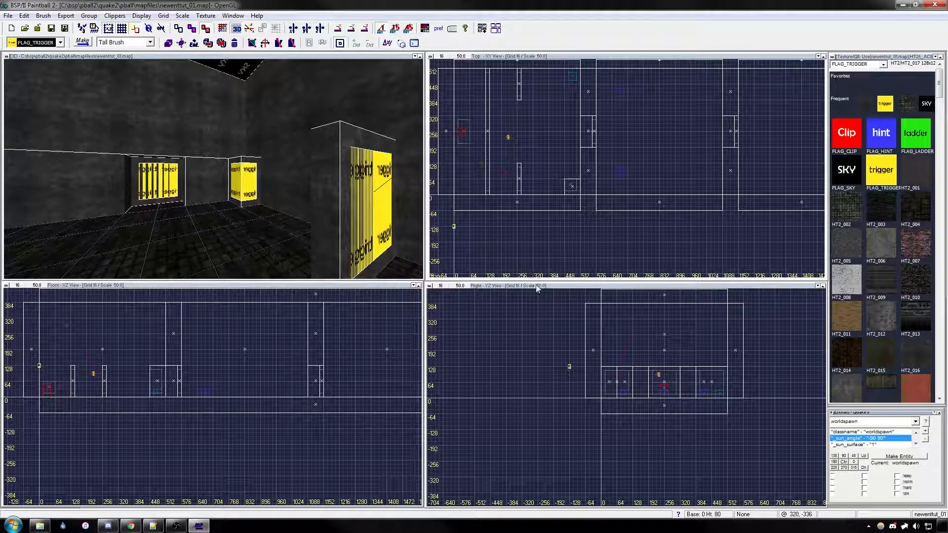
double_click(872, 445)
click(438, 260)
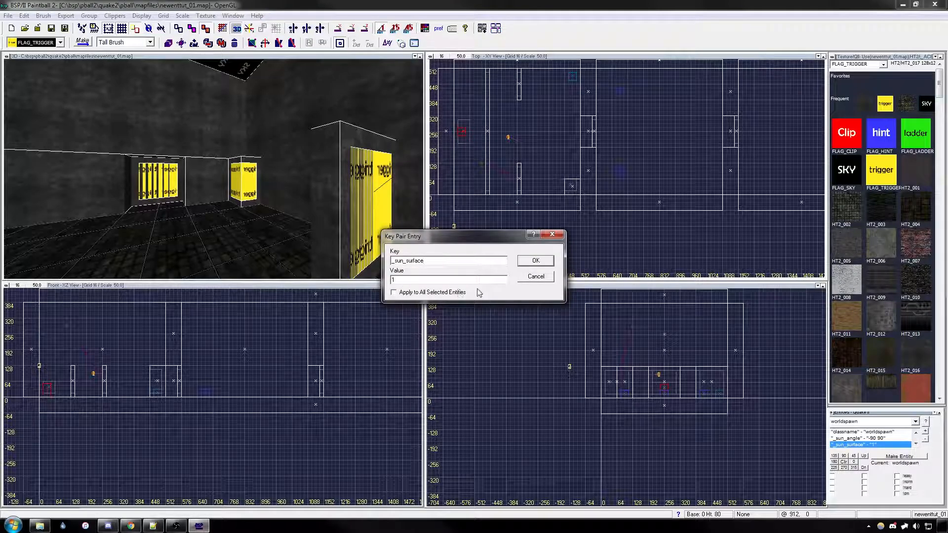
click(536, 277)
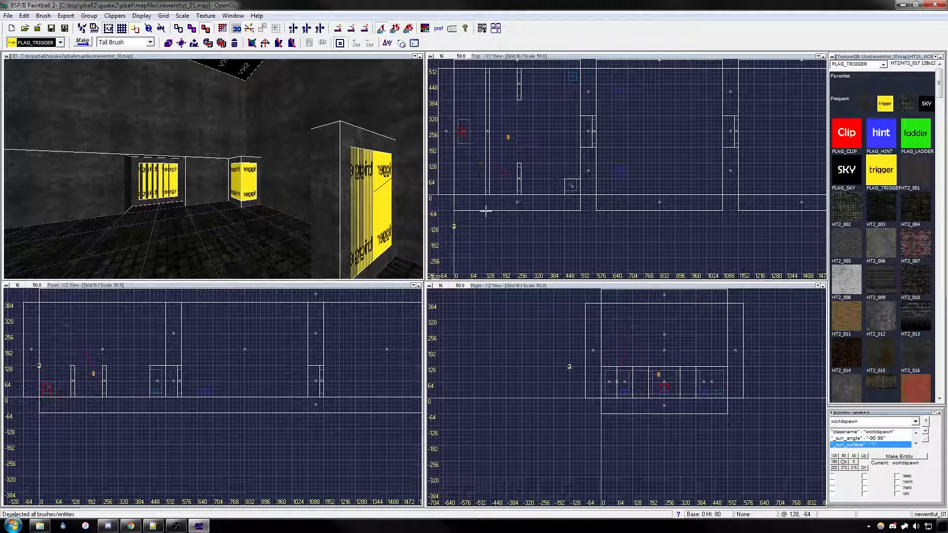
Step: Select the FLAG_SKY ceiling brush and examine its surface flags and light value
key(d)
key(d)
click(245, 83)
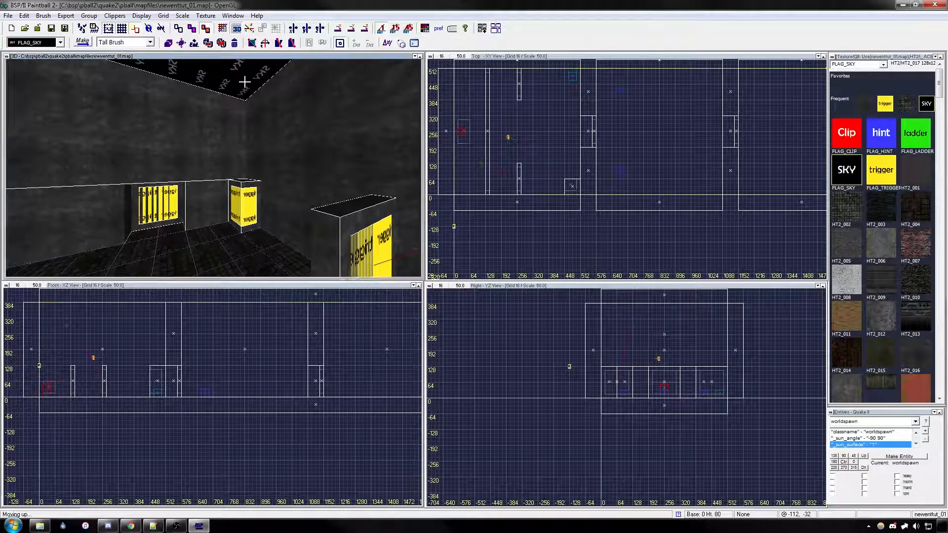
right_drag(625, 340, 560, 407)
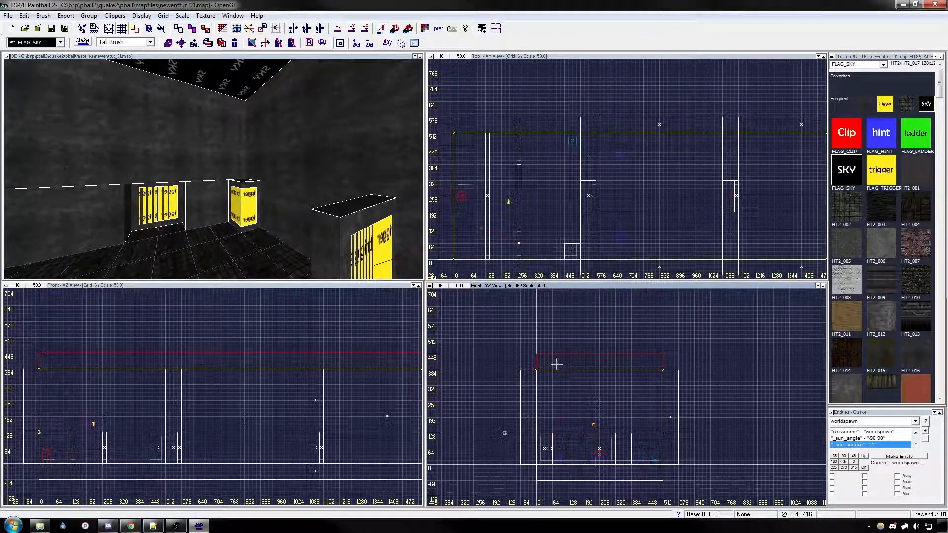
key(s)
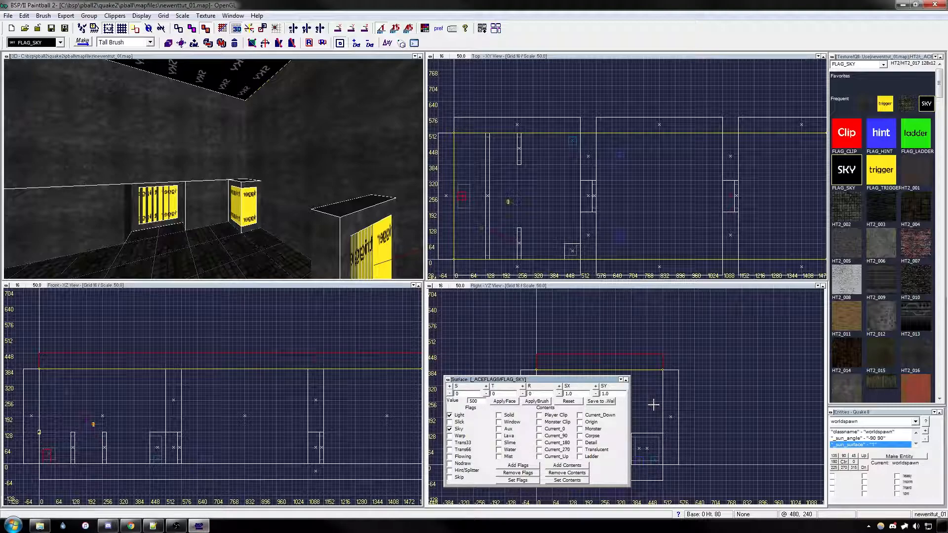
right_drag(661, 401, 672, 385)
key(Escape)
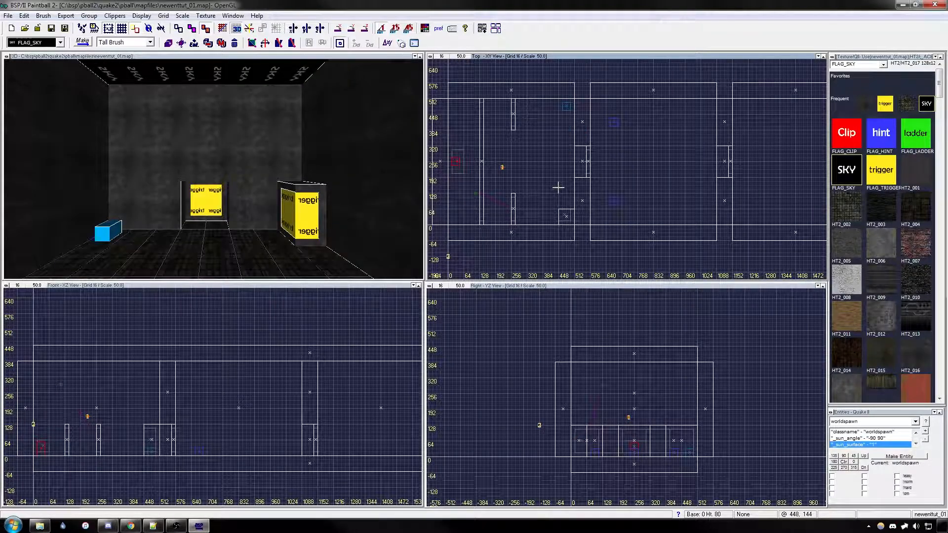
Step: List the textures used in the map and widen the resulting list window
right_drag(557, 185, 552, 172)
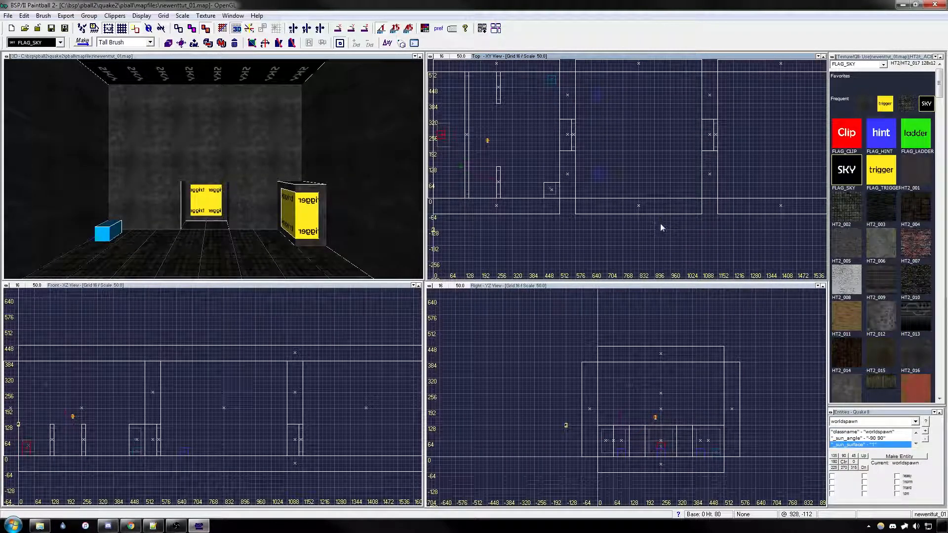
right_drag(660, 226, 627, 240)
scroll(597, 201, down, 1)
right_drag(597, 201, 651, 213)
scroll(610, 206, up, 1)
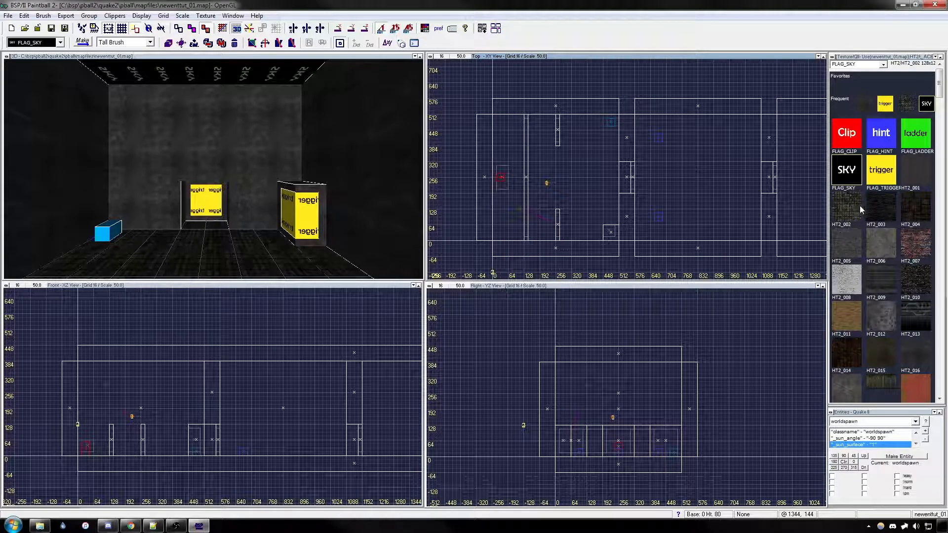
right_click(846, 199)
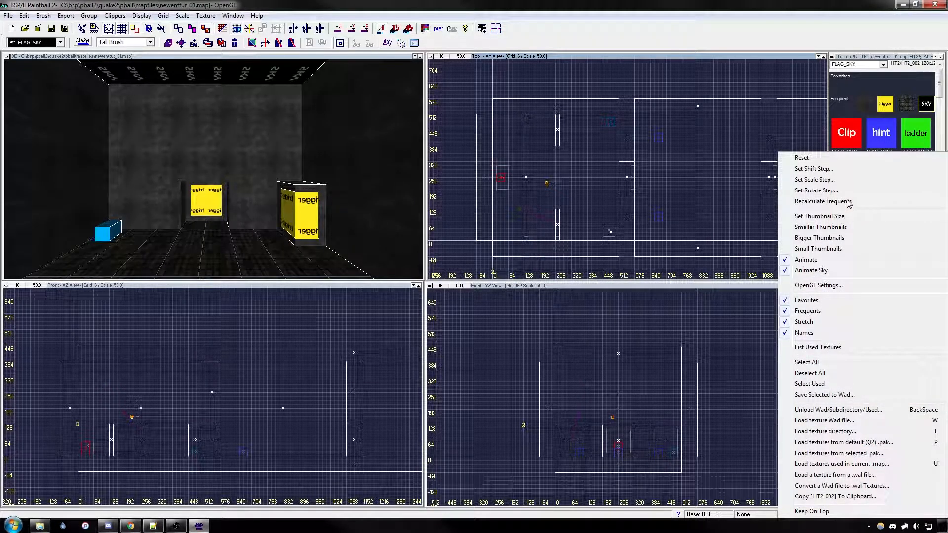
click(832, 348)
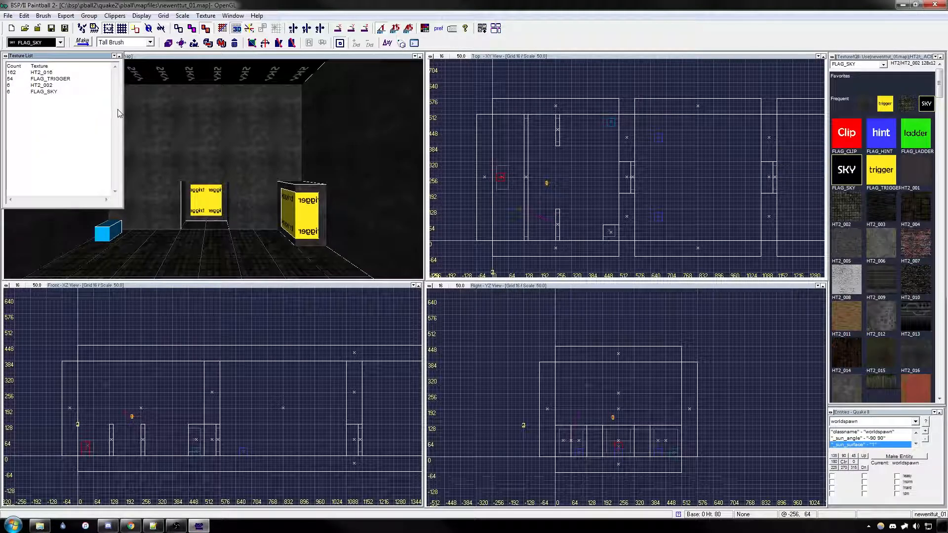
drag(123, 106, 183, 105)
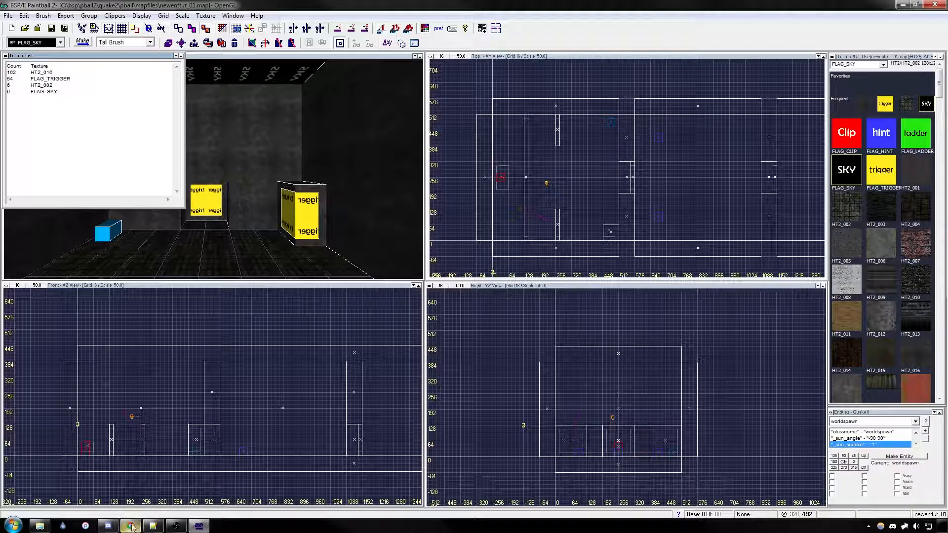
Step: Switch to Discord and examine the missing texture files reported for the nightmare-wip-6 upload in the q2jump_testserver channel
click(108, 526)
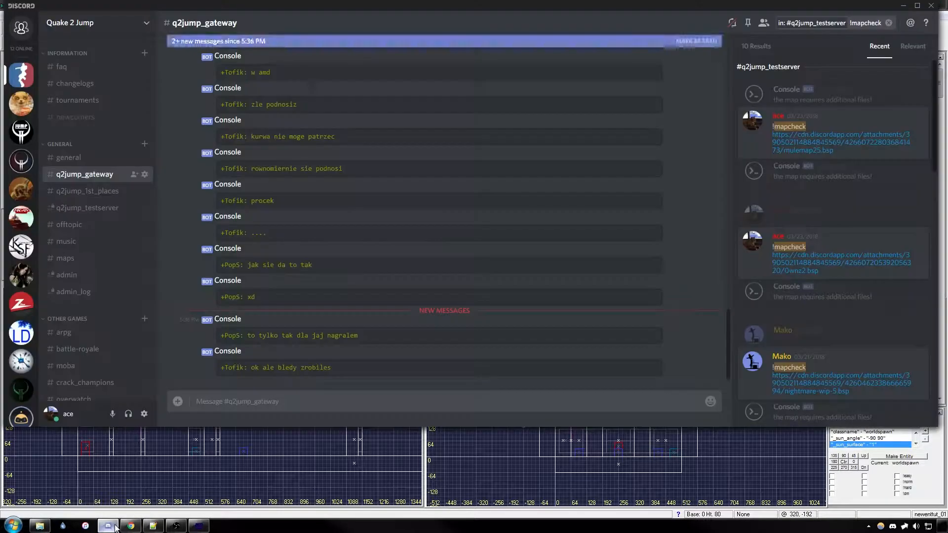
click(102, 208)
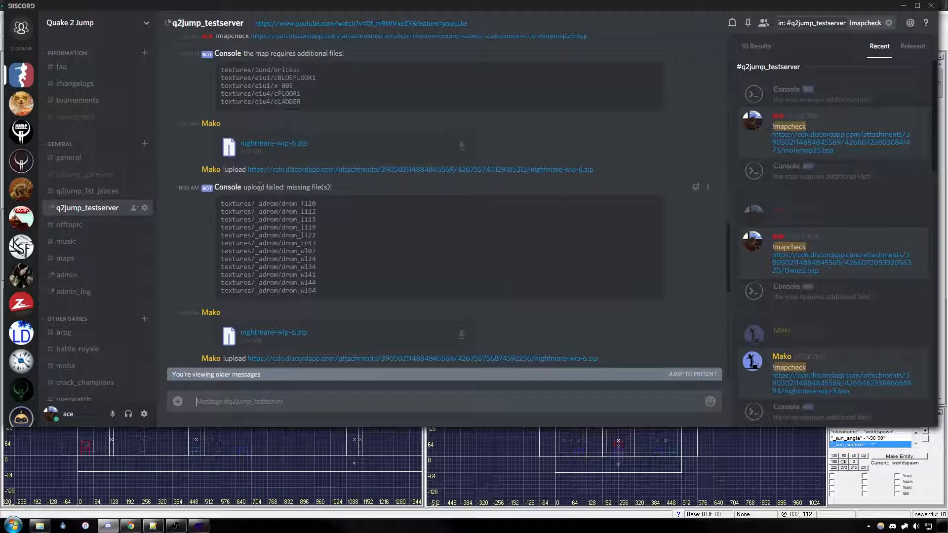
drag(323, 294, 221, 200)
click(366, 252)
Step: Examine the additional texture files required by the mulemap25 map check, clear the channel search and minimize Discord
scroll(362, 253, up, 2)
drag(215, 118, 242, 118)
click(312, 184)
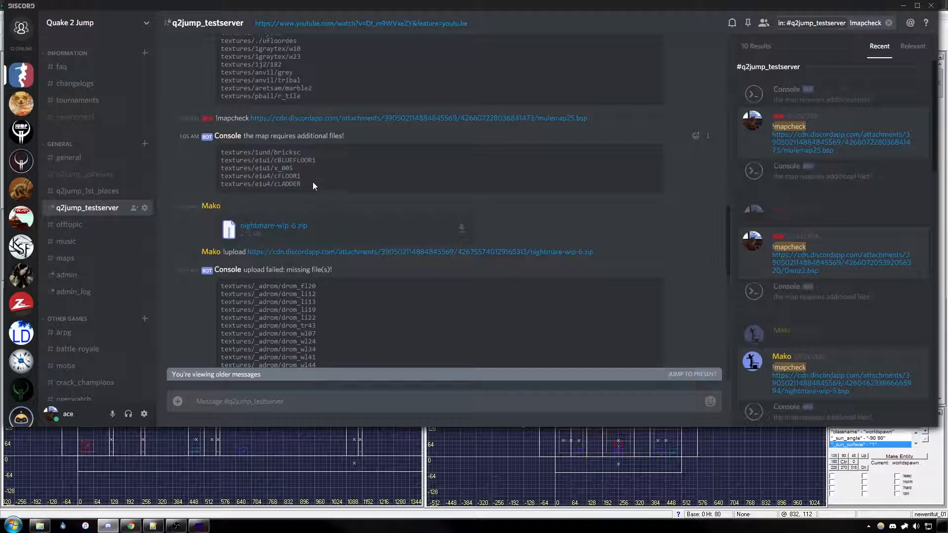
drag(307, 187, 218, 155)
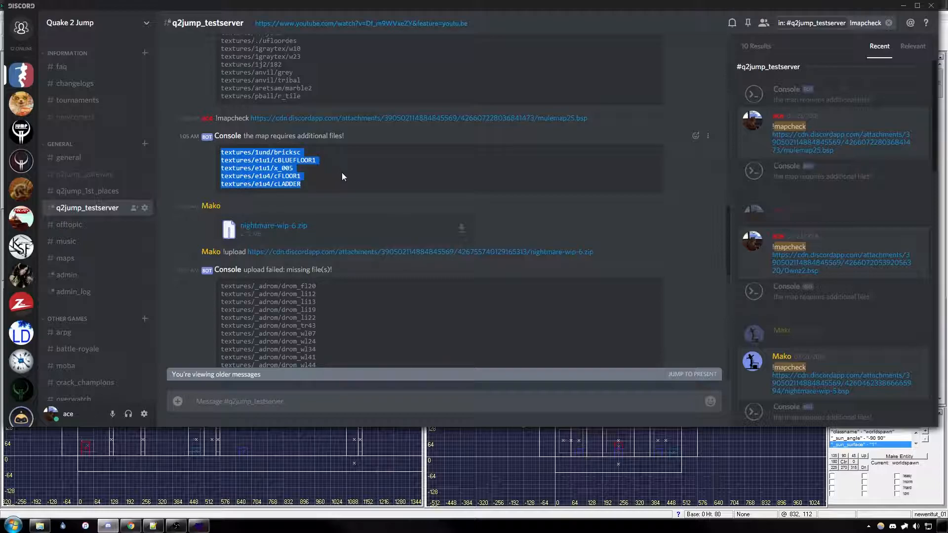
click(888, 24)
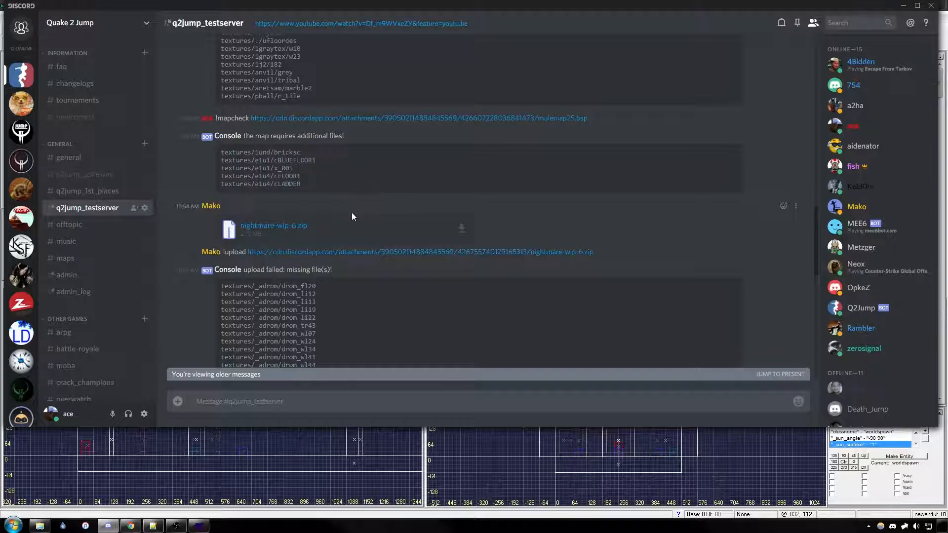
click(903, 5)
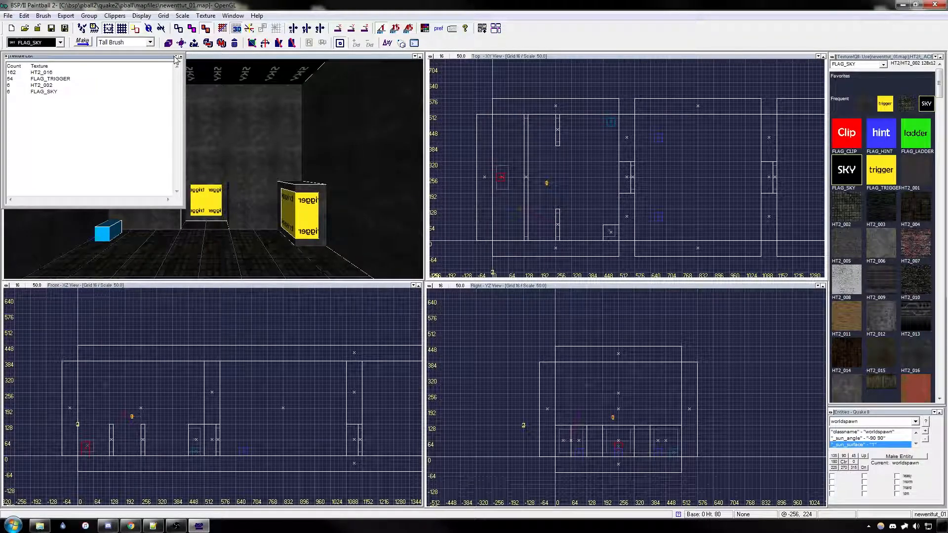
Step: Close the texture list, switch to Notepad++ and highlight the textures/acetxts1/ path on the first line of ataraxia.filelist
click(180, 56)
click(159, 527)
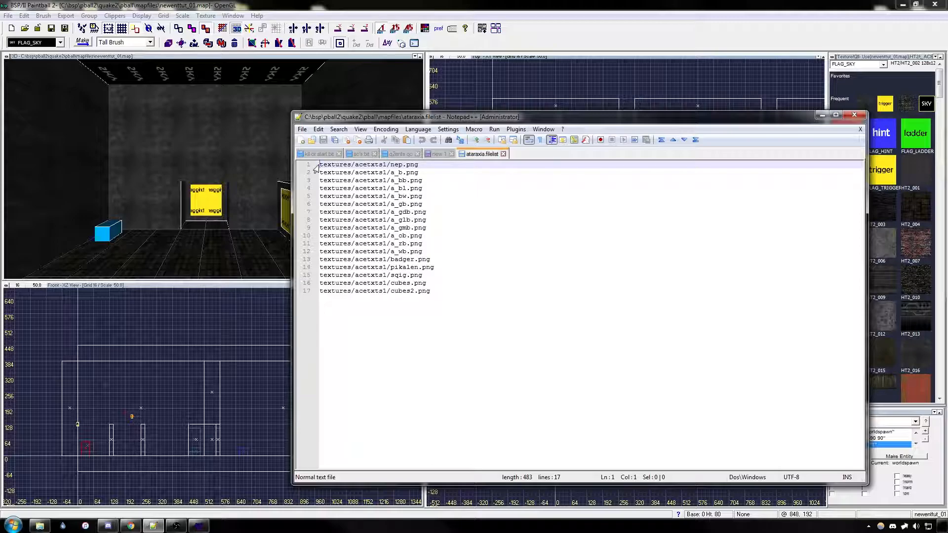
drag(324, 165, 390, 165)
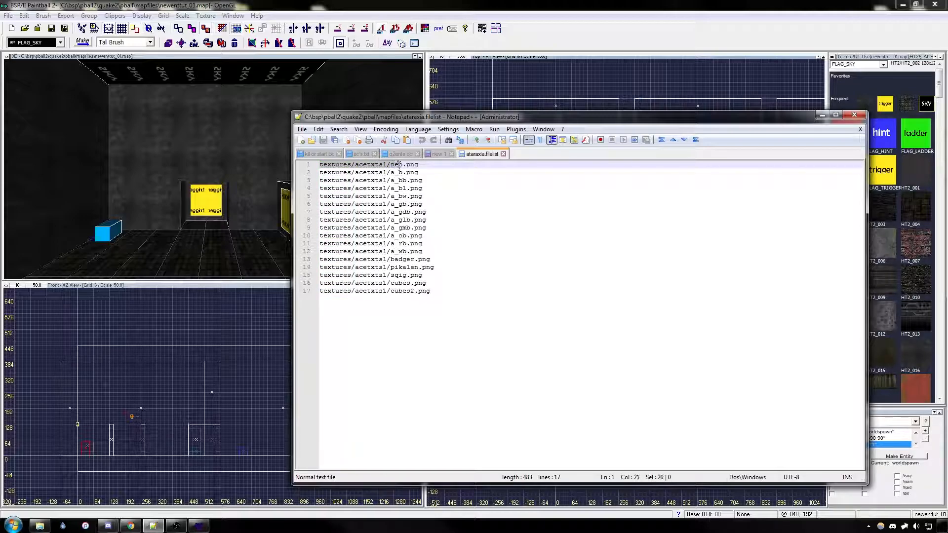
Step: Highlight the file name at the end of the first path in ataraxia.filelist, clear the highlight and return to the map editor
drag(404, 166, 424, 166)
click(422, 180)
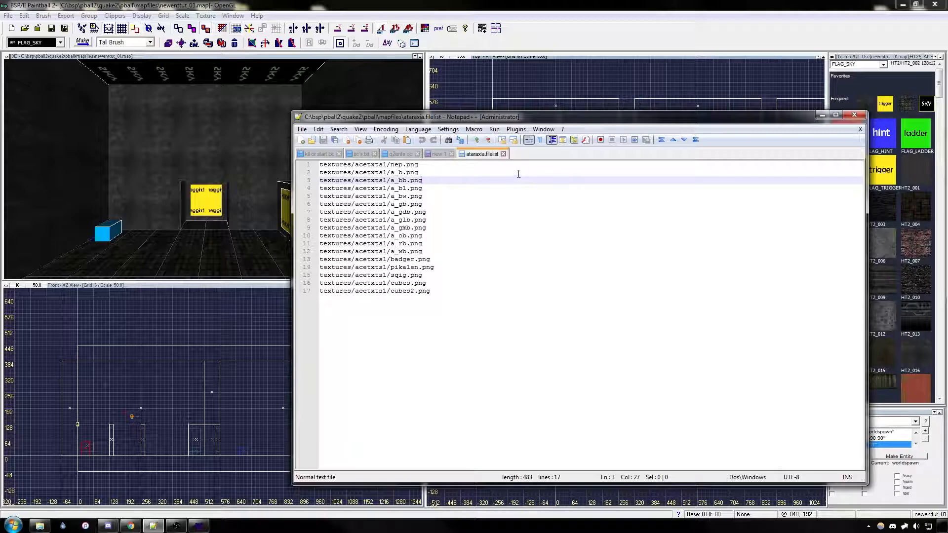
click(522, 47)
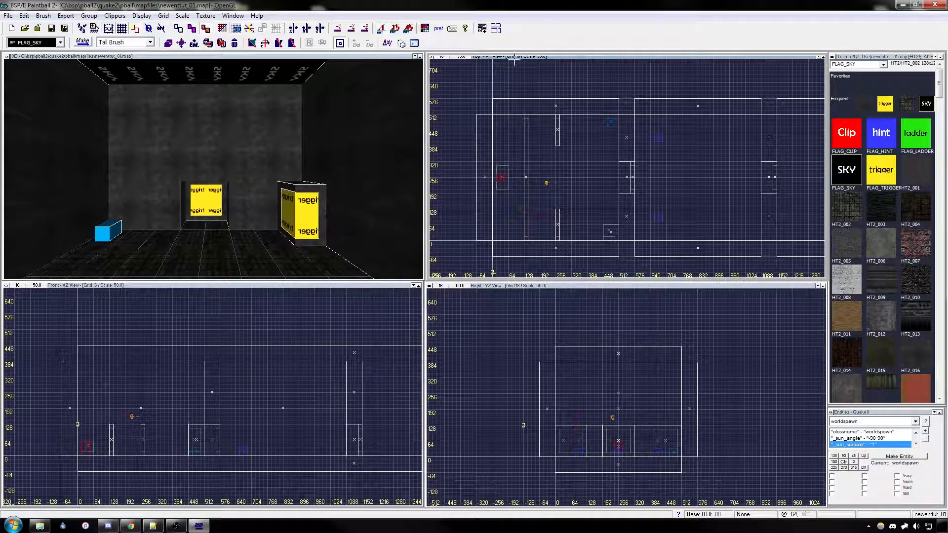
Step: Switch to File Explorer and copy the file paths of the eight textures from pk_cpu01.jpg through pk_door02.jpg in the _apk folder
key(alt+Tab)
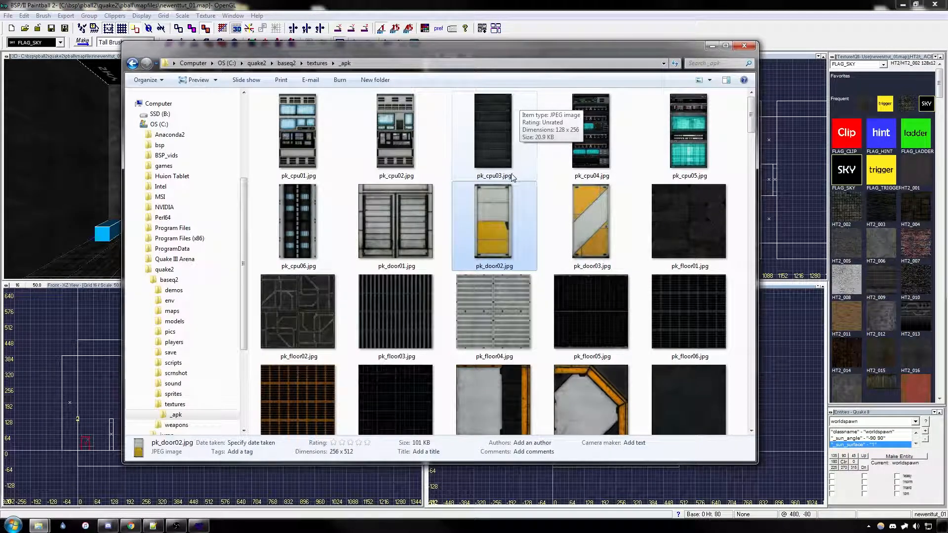
click(306, 154)
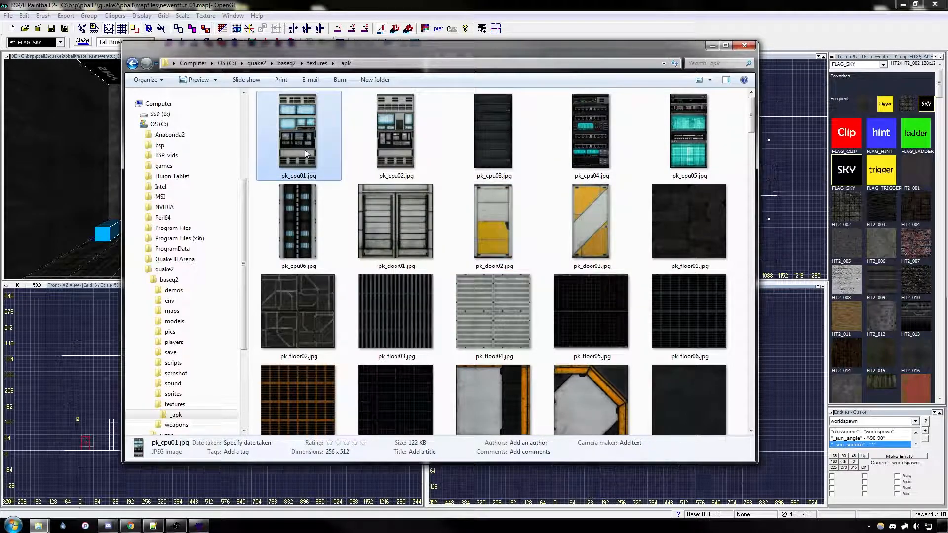
shift+click(507, 226)
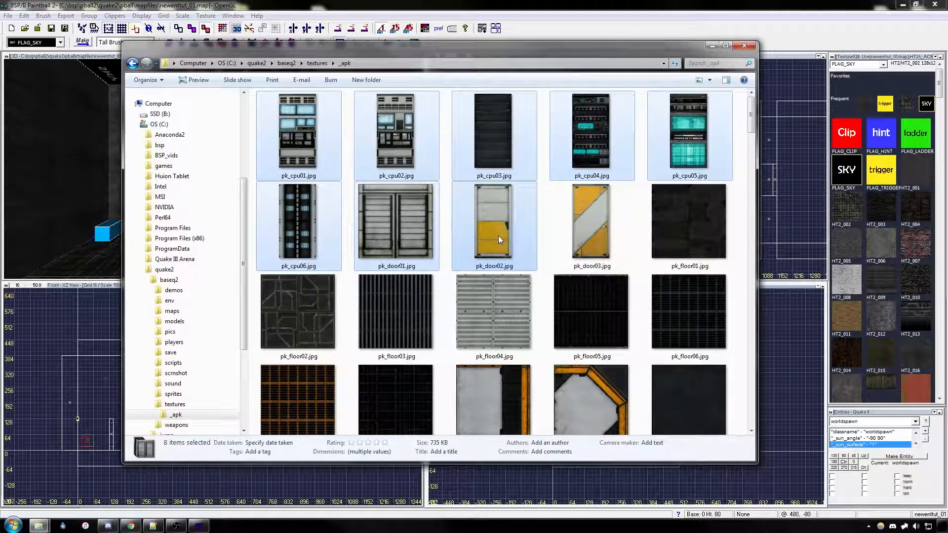
right_click(484, 223)
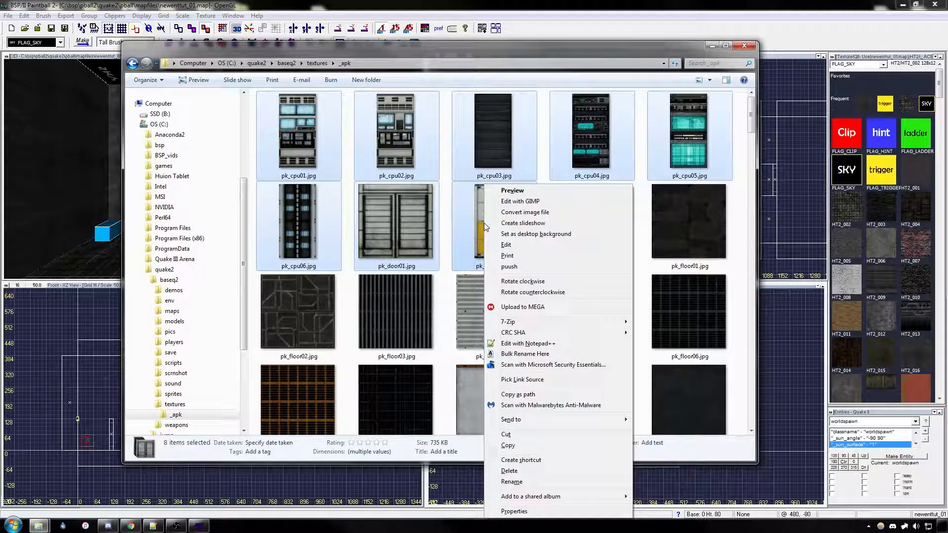
click(549, 395)
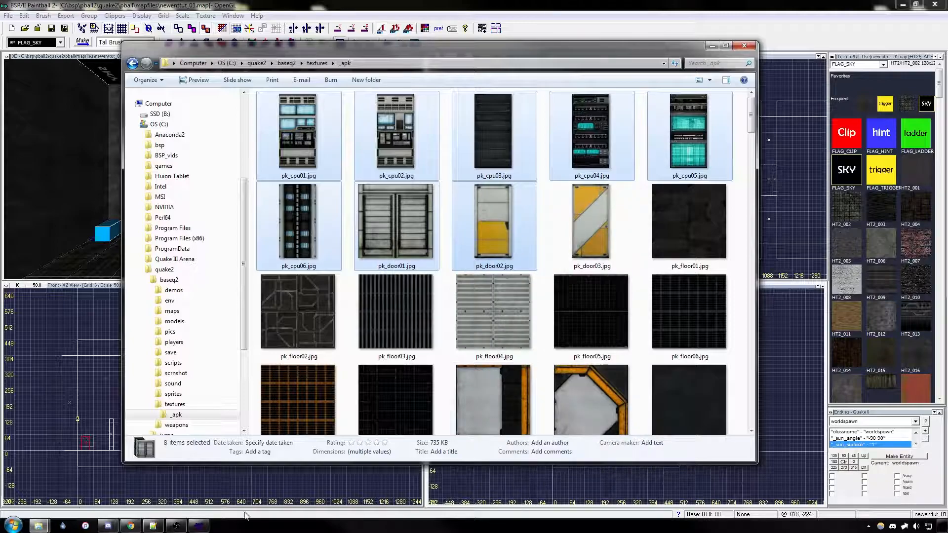
Step: Switch to Notepad++, create a new blank document and paste the copied texture paths into it
click(158, 526)
click(290, 109)
click(303, 121)
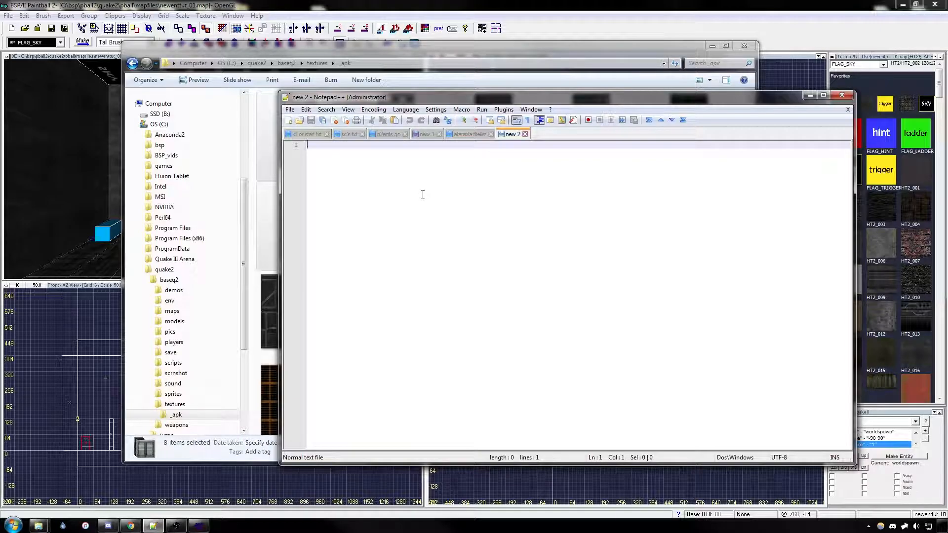
key(ctrl+v)
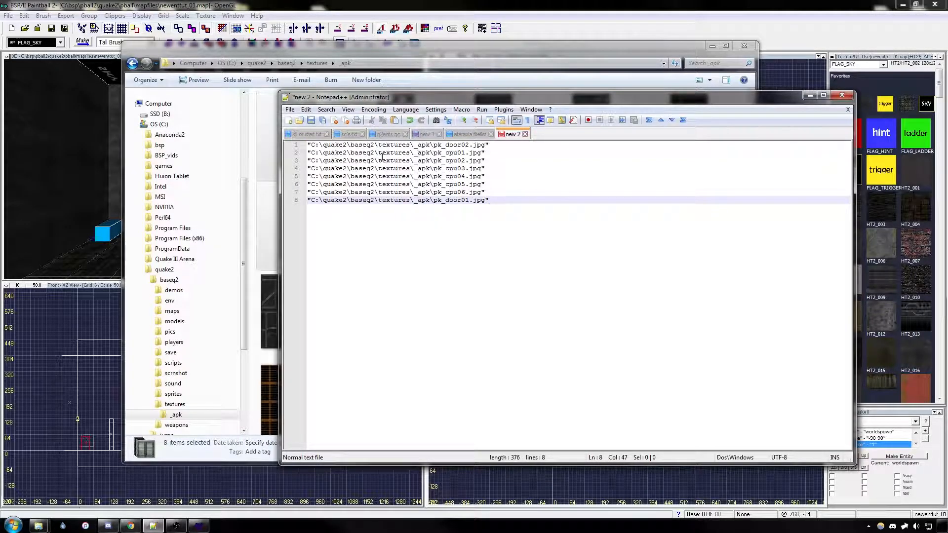
Step: Strip the leading "C:\quake2\baseq2\ prefix, including its opening quotation mark, from all pasted paths by replacing it with nothing
key(ctrl+f)
click(472, 219)
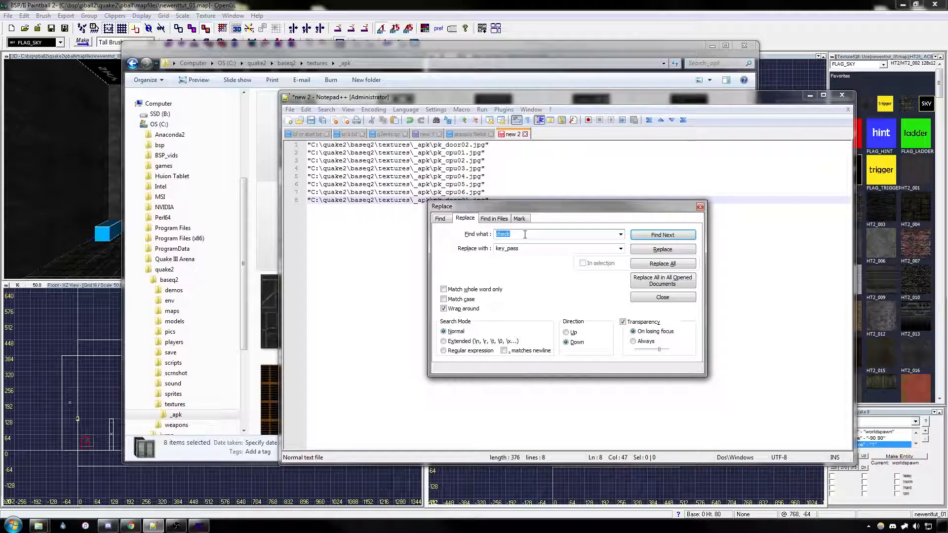
drag(379, 145, 312, 143)
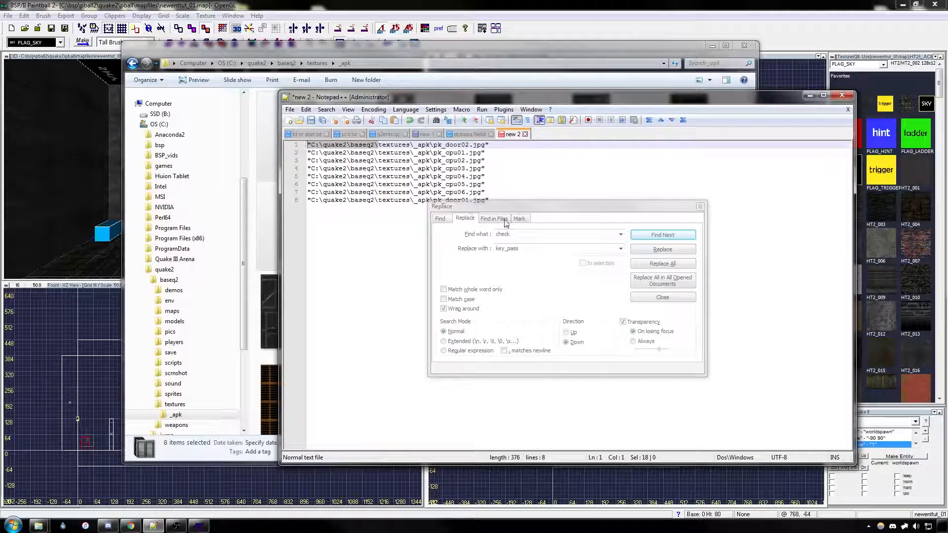
click(464, 237)
drag(531, 249, 493, 250)
key(BackSpace)
click(665, 263)
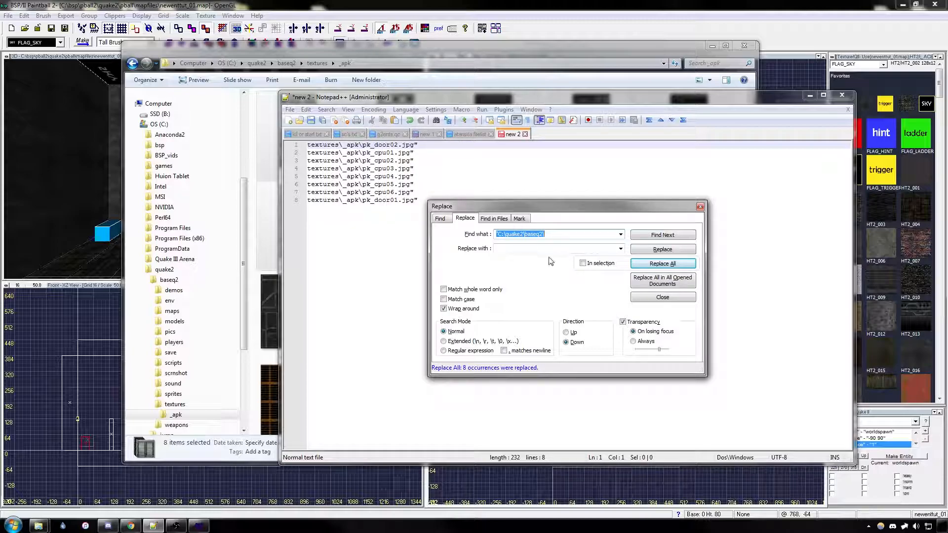
Step: Remove the remaining quotation marks from all the paths and replace every backslash with a forward slash
text(")
click(661, 265)
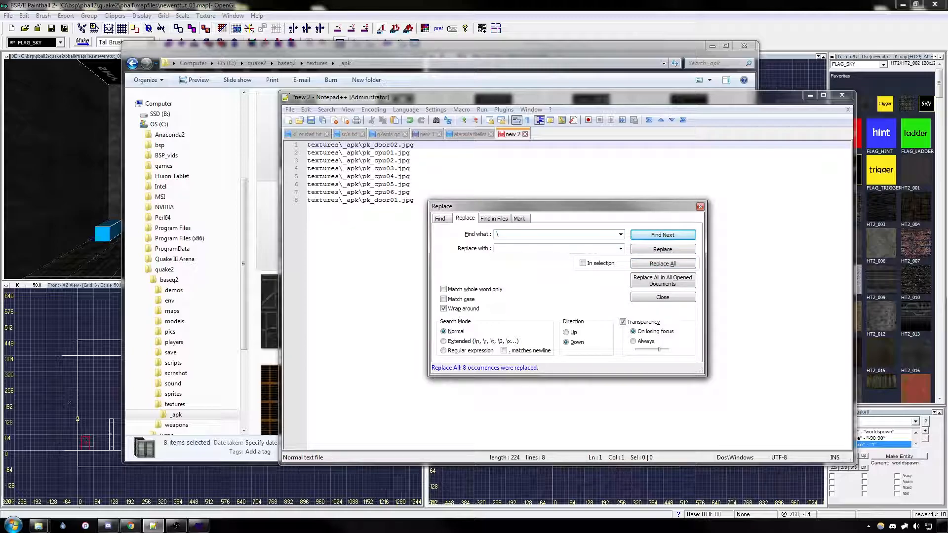
click(524, 249)
text(/)
click(662, 263)
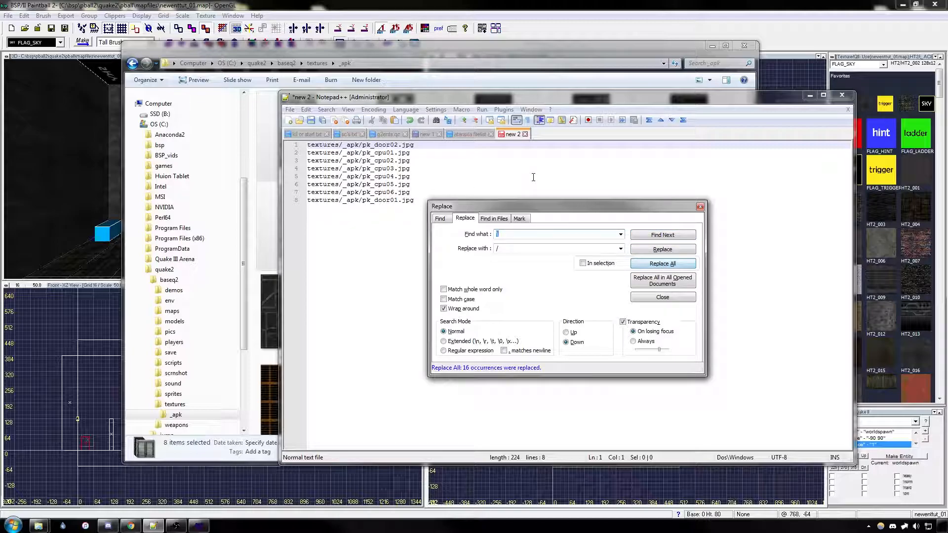
click(533, 178)
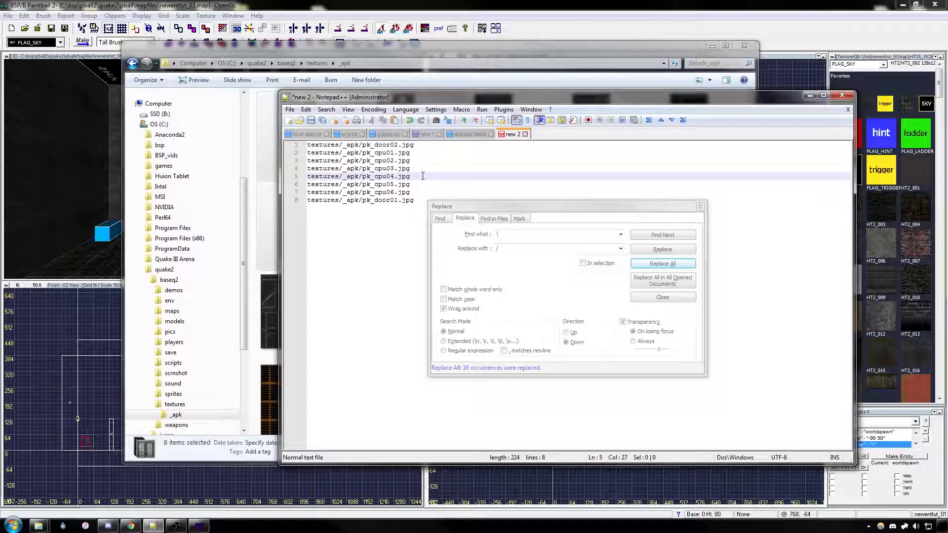
Step: Return to the ataraxia.filelist document and reposition the Notepad++ window over the map editor
key(alt+Tab)
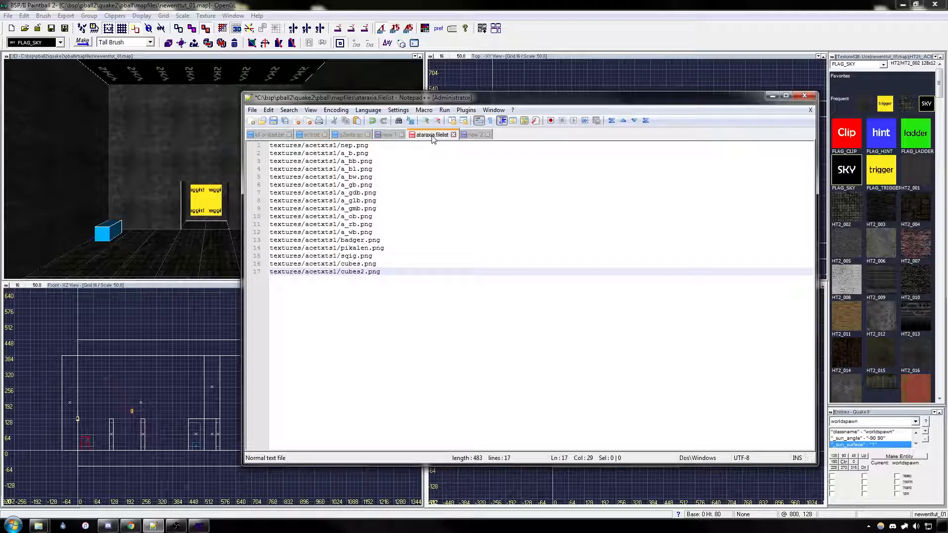
drag(488, 103, 464, 90)
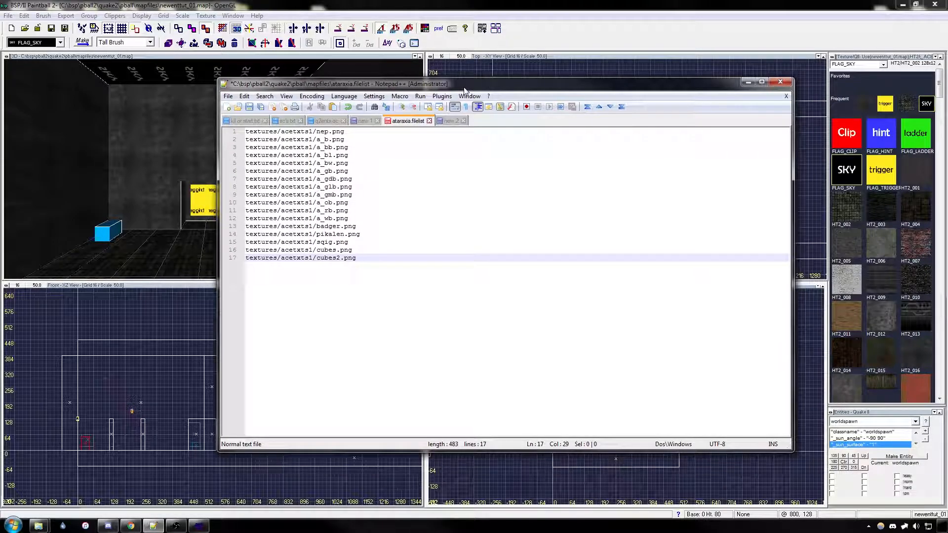